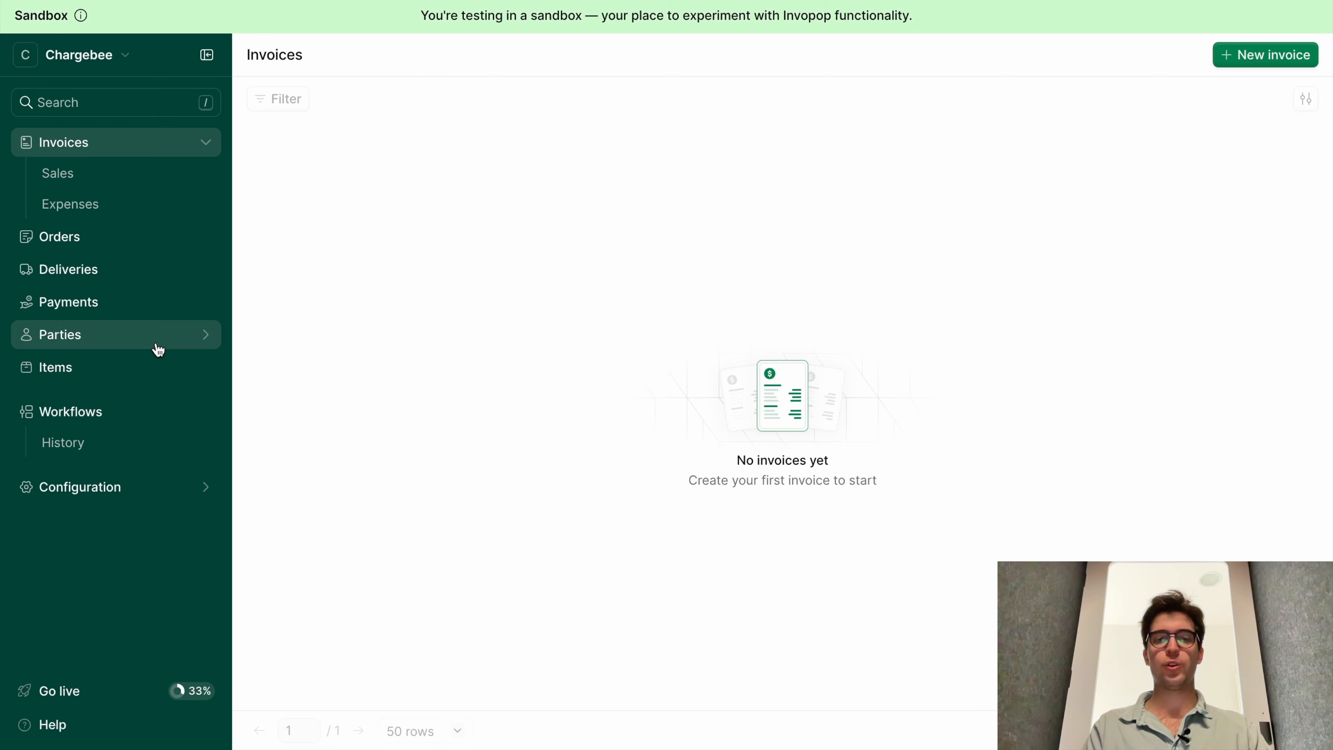
- View the supplier list under Parties and the Workflows page
{"action": "left_click", "coordinate": [158, 349]}
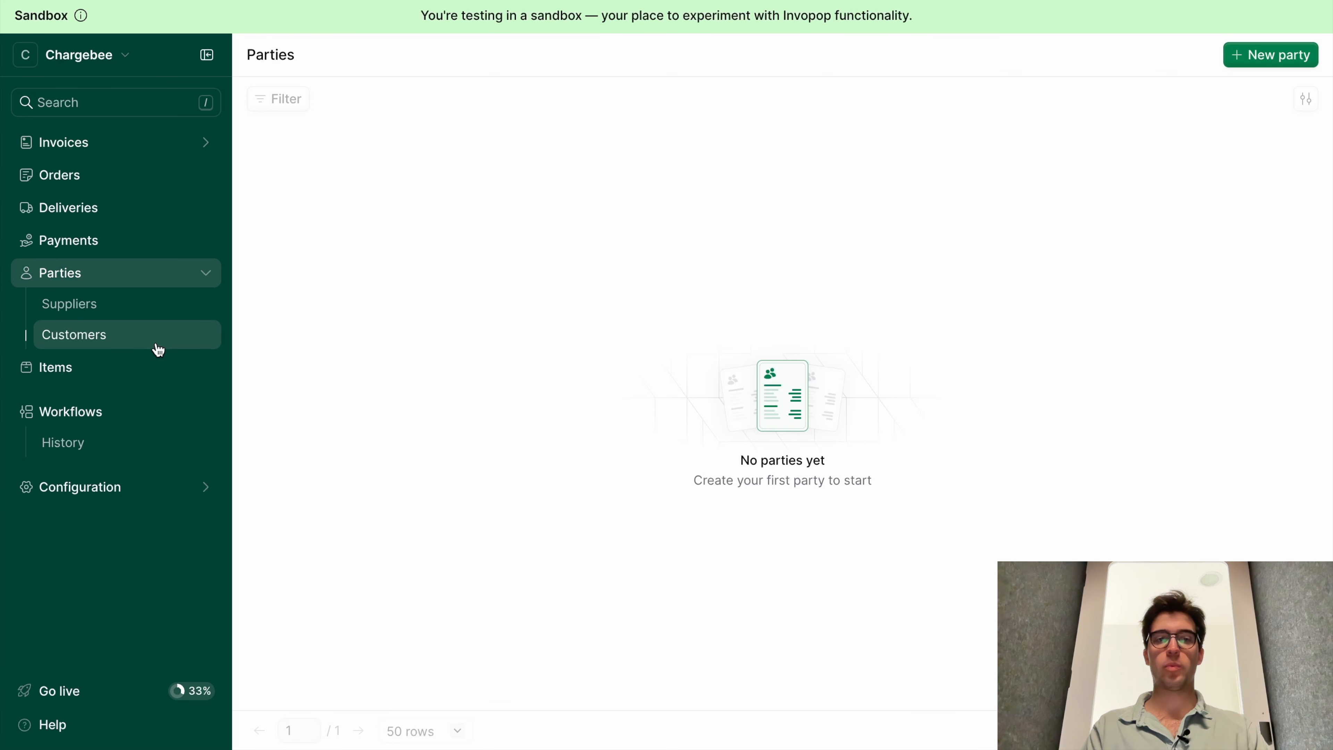
{"action": "left_click", "coordinate": [162, 308]}
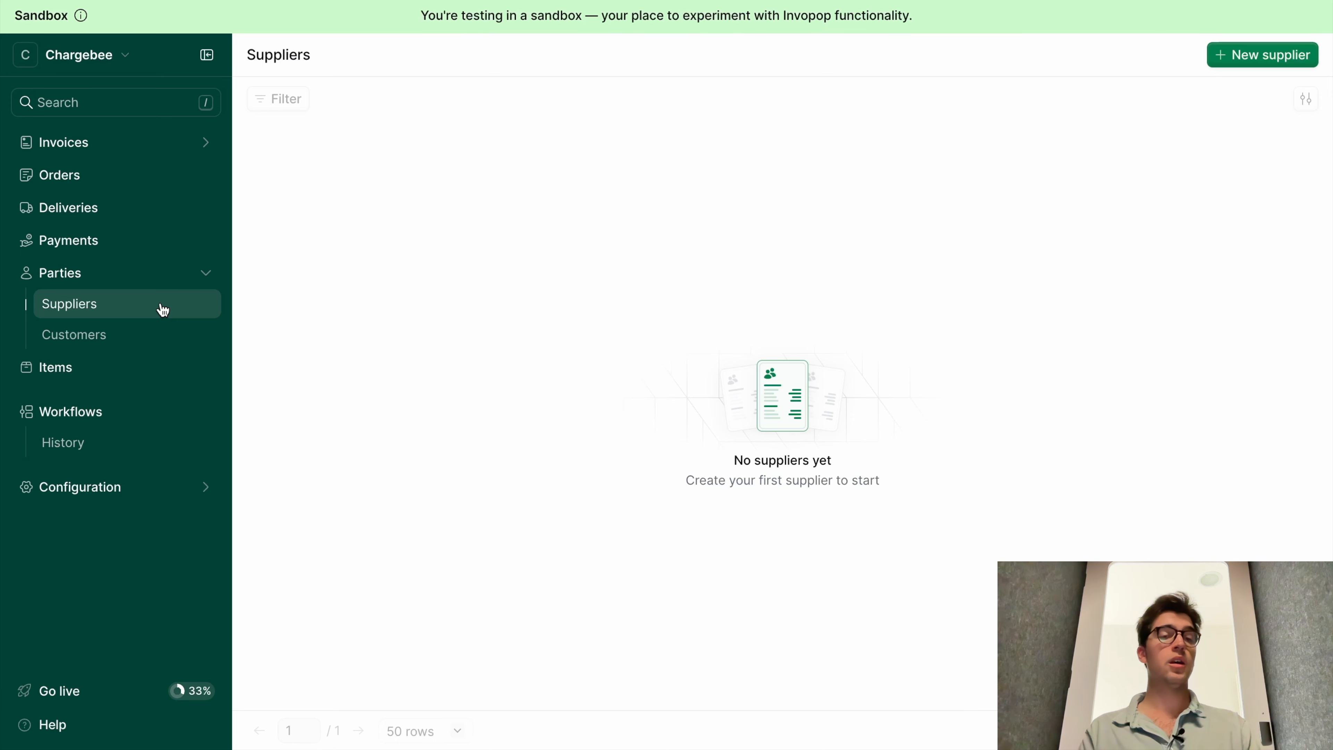
{"action": "left_click", "coordinate": [110, 413]}
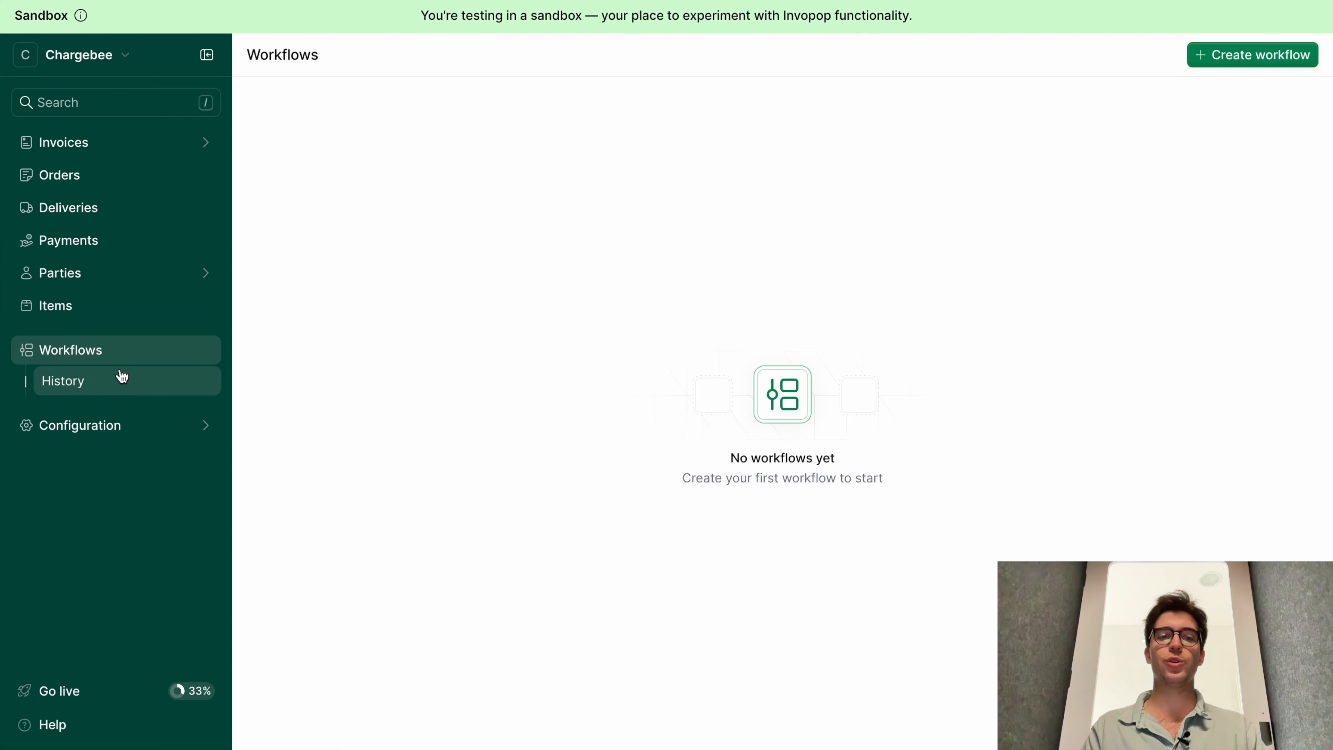
- Connect the Chargebee app from the available apps in the workspace configuration, and review the enabled apps
{"action": "left_click", "coordinate": [131, 426]}
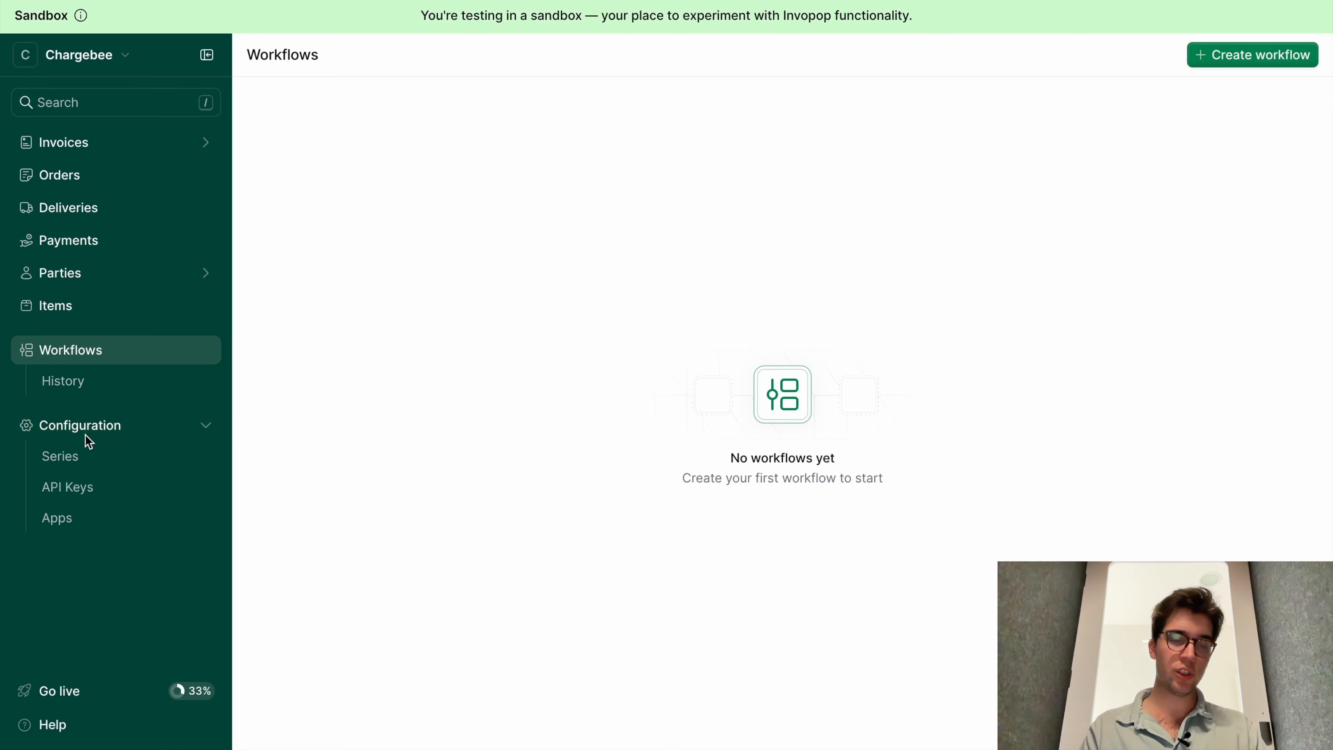
{"action": "left_click", "coordinate": [95, 534]}
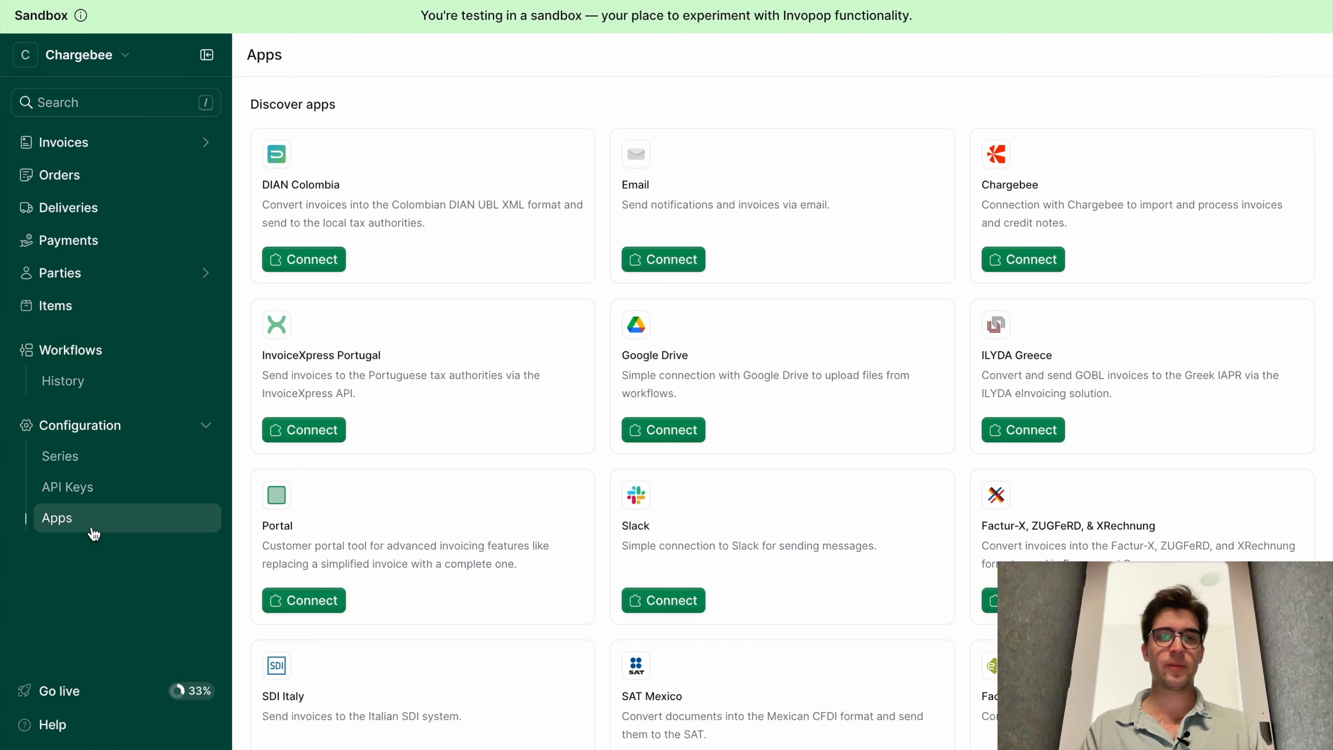
{"action": "scroll", "coordinate": [446, 515], "scroll_direction": "down", "scroll_amount": 1}
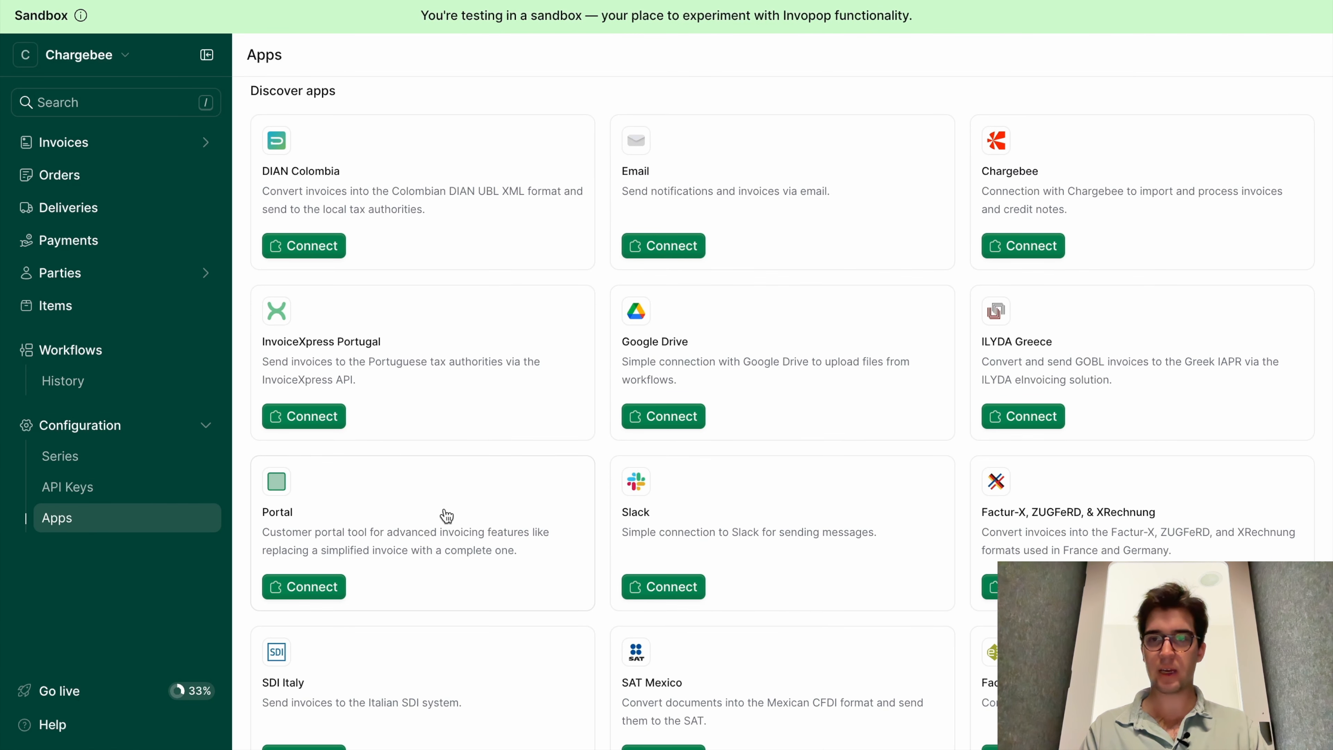
{"action": "scroll", "coordinate": [446, 516], "scroll_direction": "down", "scroll_amount": 1}
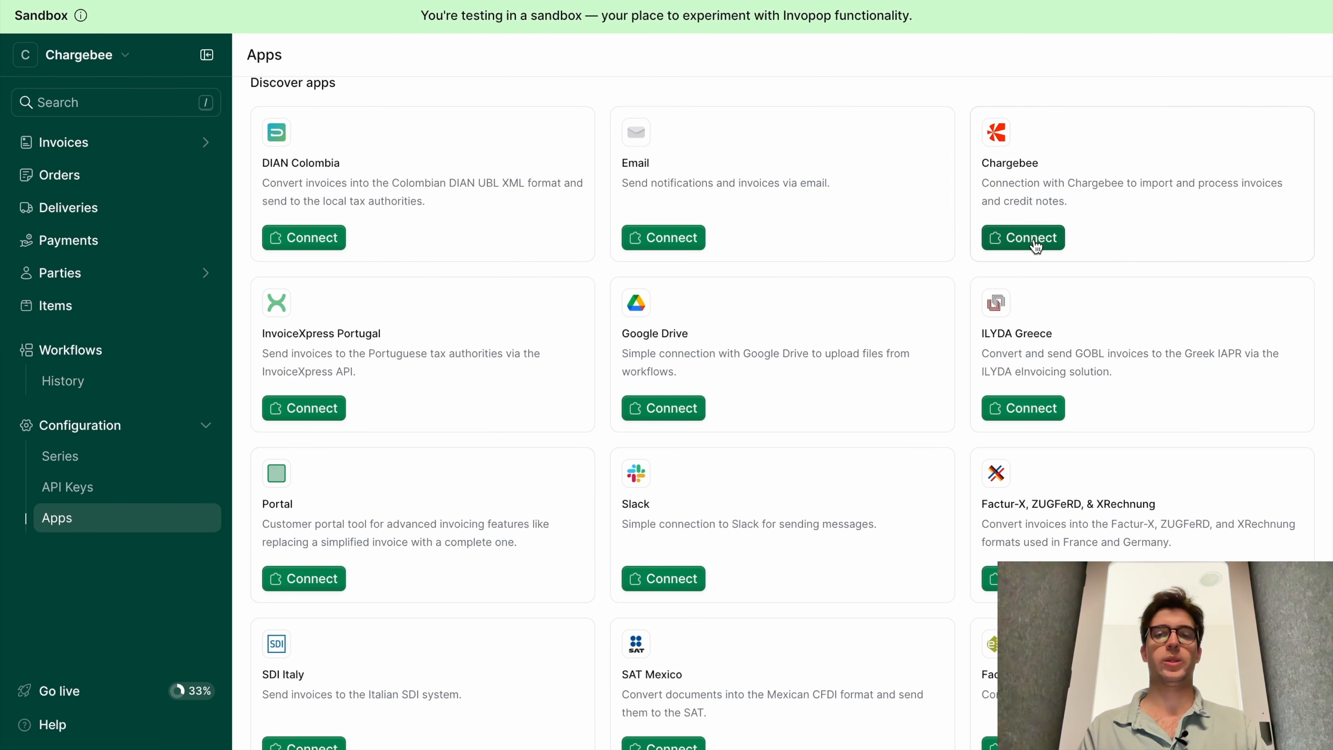
{"action": "left_click", "coordinate": [1035, 239]}
{"action": "scroll", "coordinate": [808, 399], "scroll_direction": "down", "scroll_amount": 4}
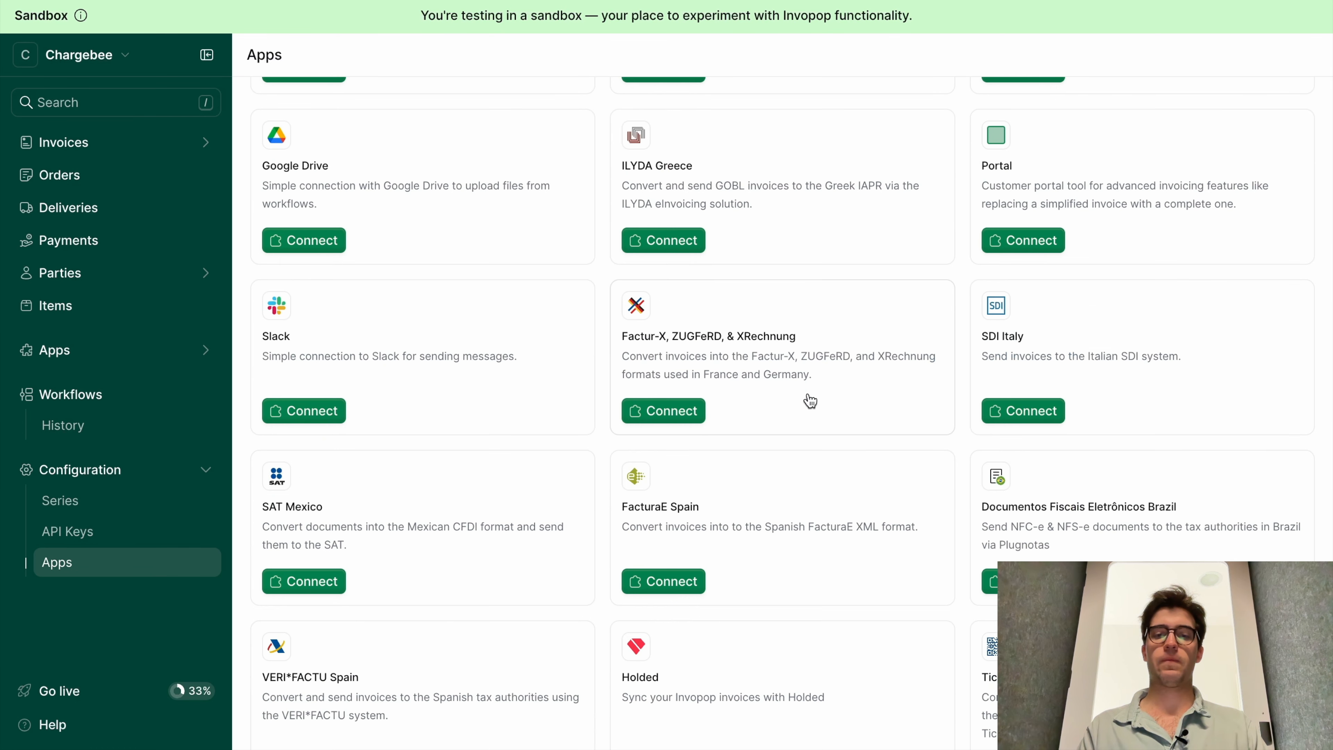
{"action": "scroll", "coordinate": [586, 262], "scroll_direction": "up", "scroll_amount": 6}
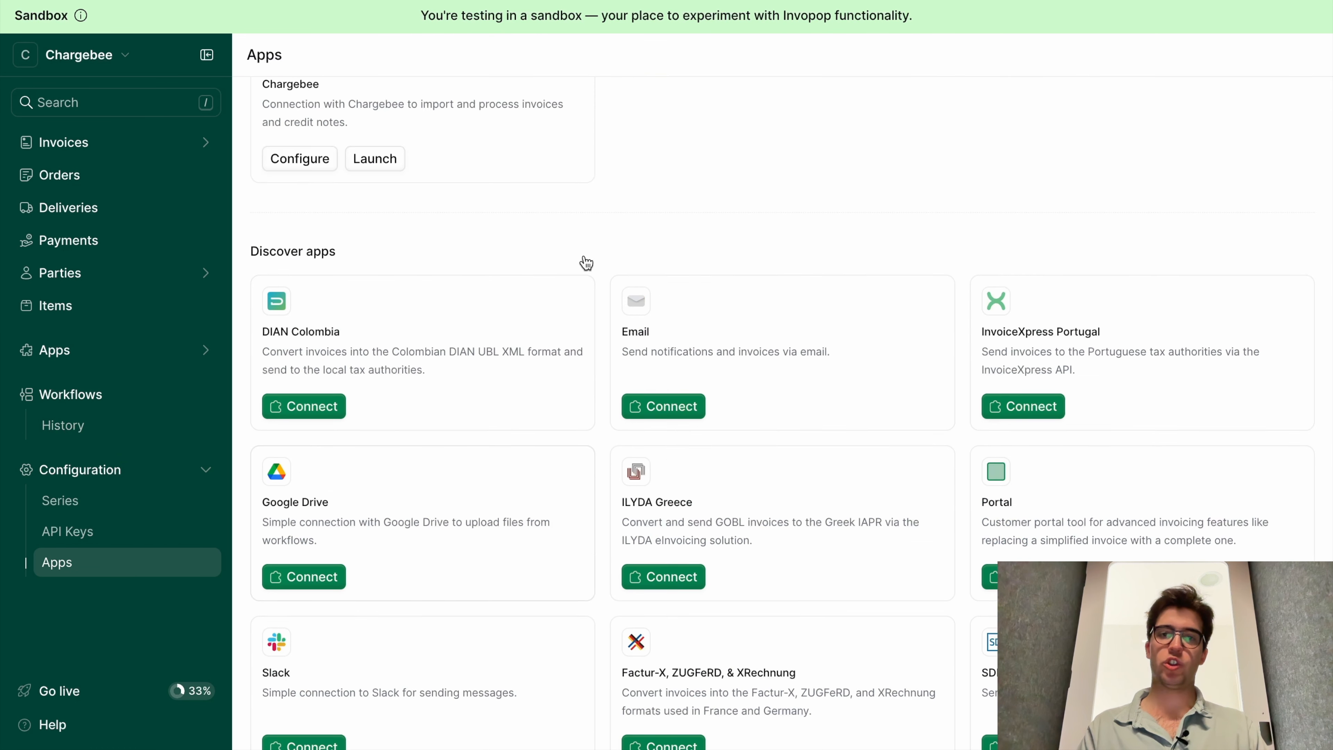
{"action": "scroll", "coordinate": [587, 262], "scroll_direction": "up", "scroll_amount": 2}
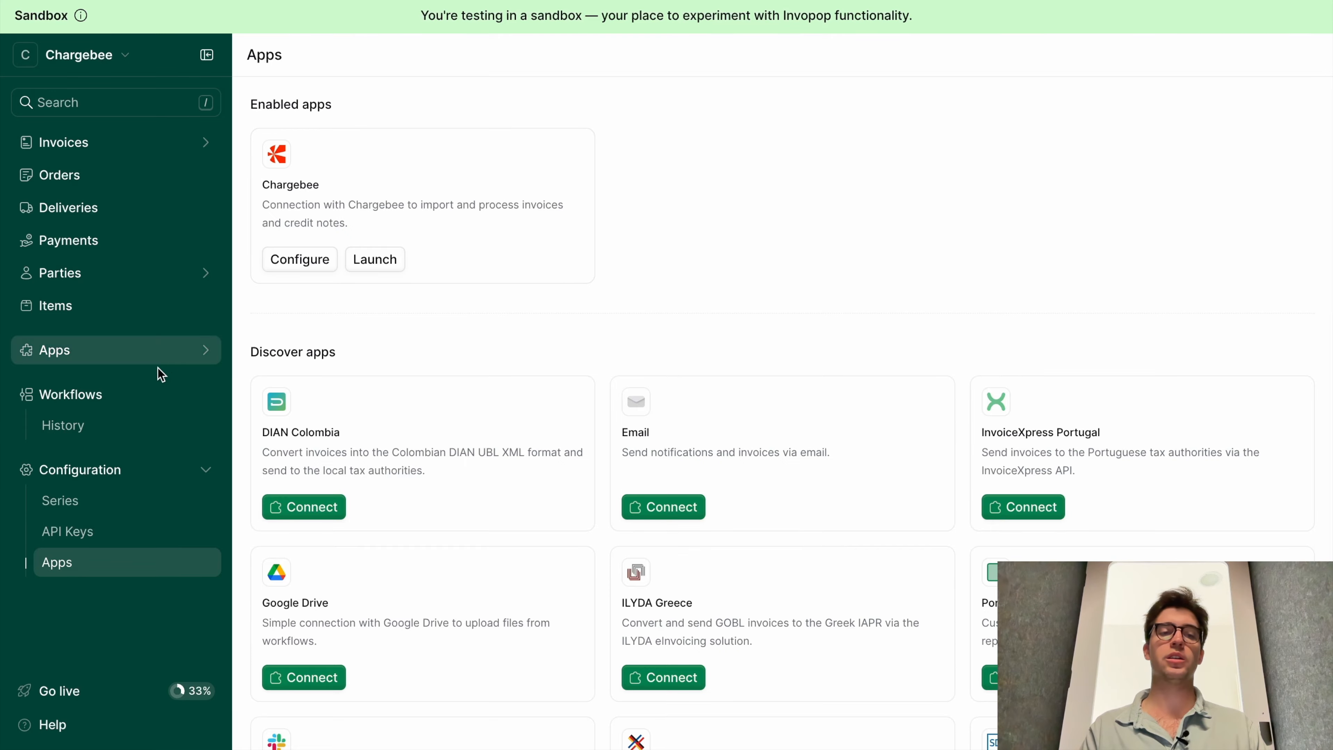
- Start creating a workflow and filter the templates by the search term Chargebee
{"action": "left_click", "coordinate": [144, 392]}
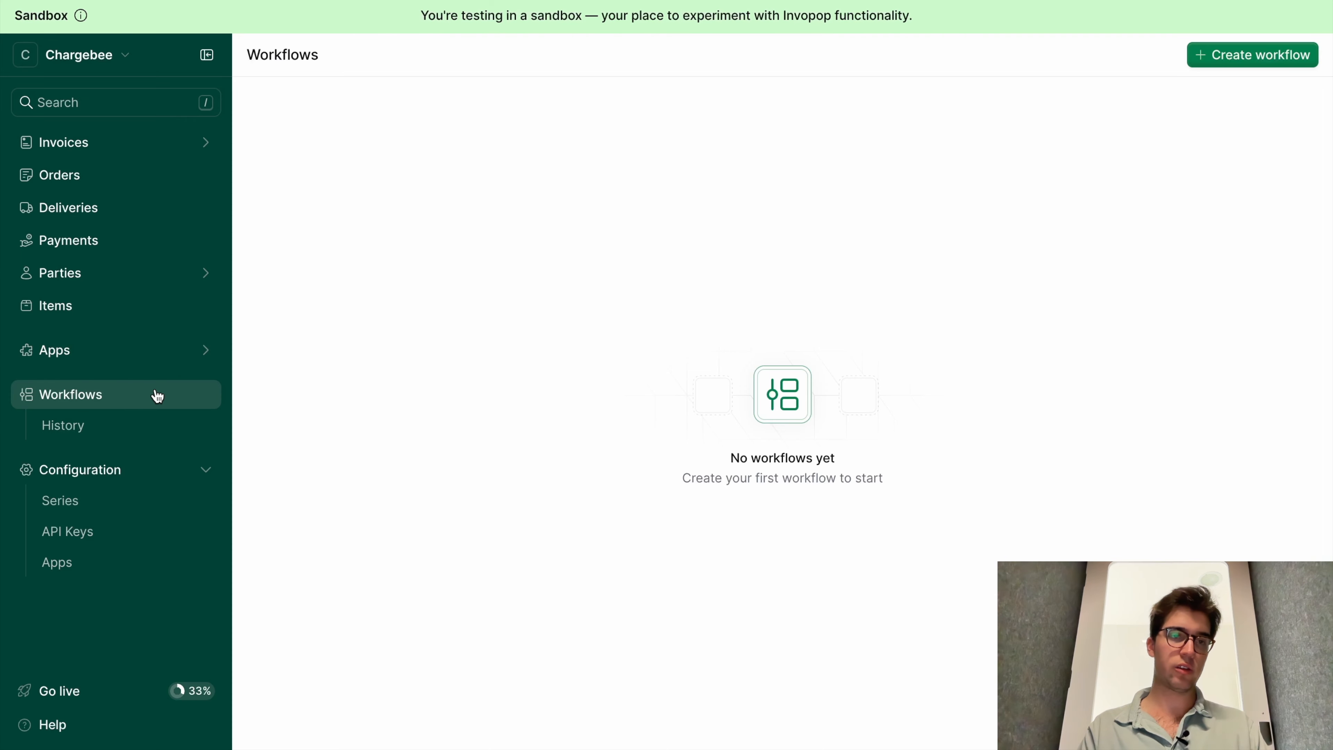
{"action": "left_click", "coordinate": [1244, 72]}
{"action": "left_click", "coordinate": [1087, 168]}
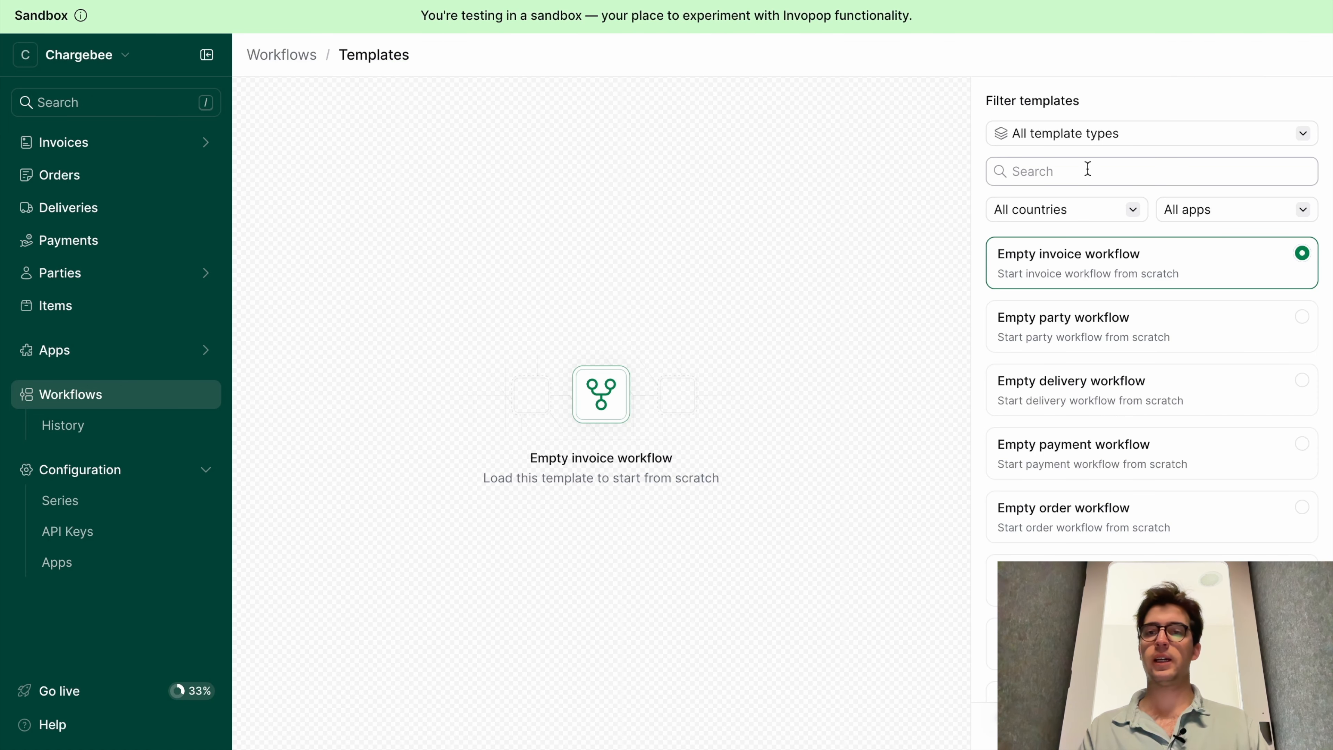
{"action": "type", "text": "CH"}
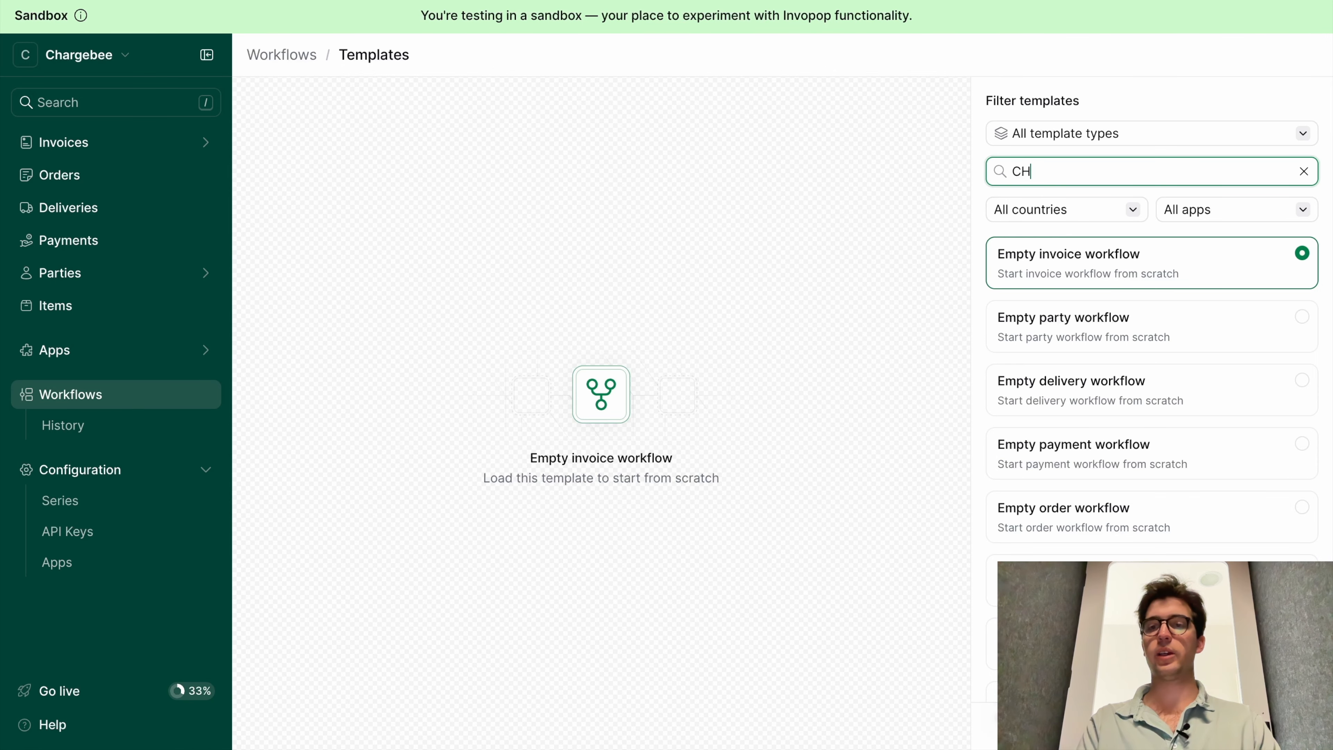
{"action": "key", "text": "BackSpace"}
{"action": "type", "text": "ha"}
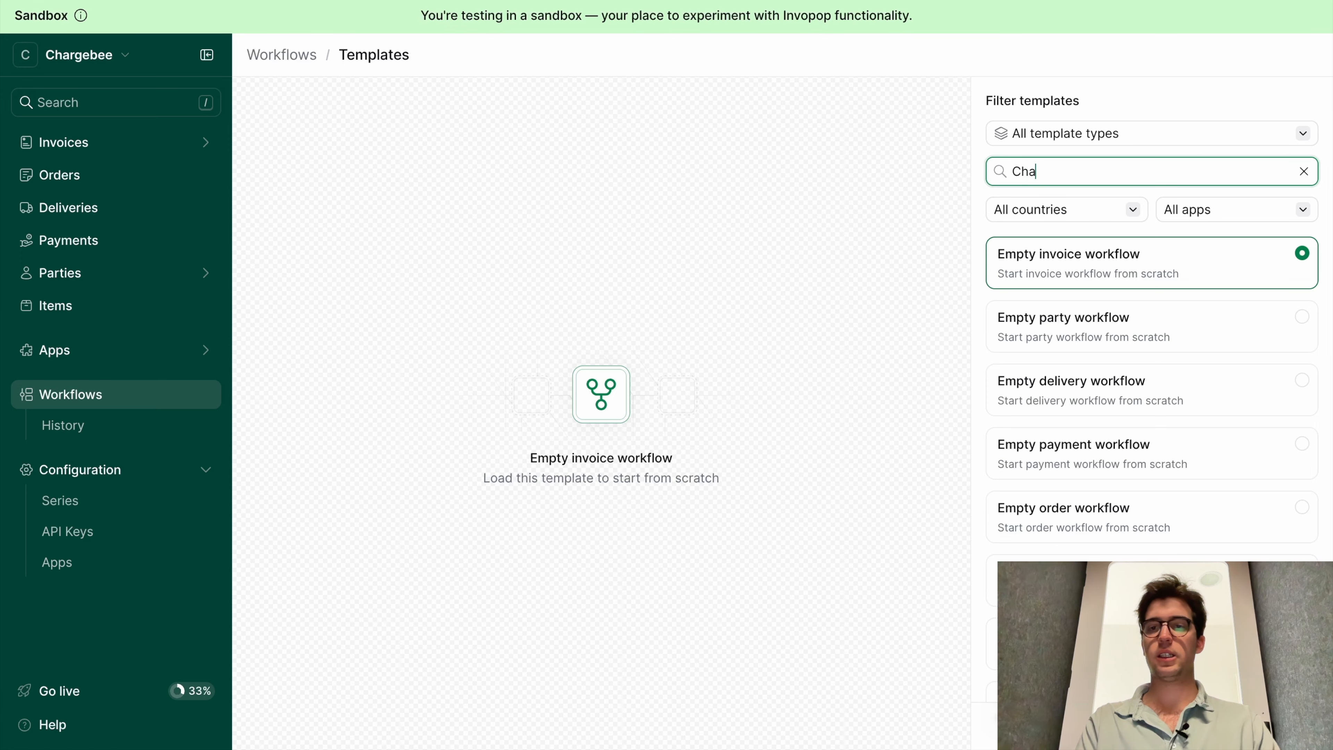
{"action": "type", "text": "rgebee"}
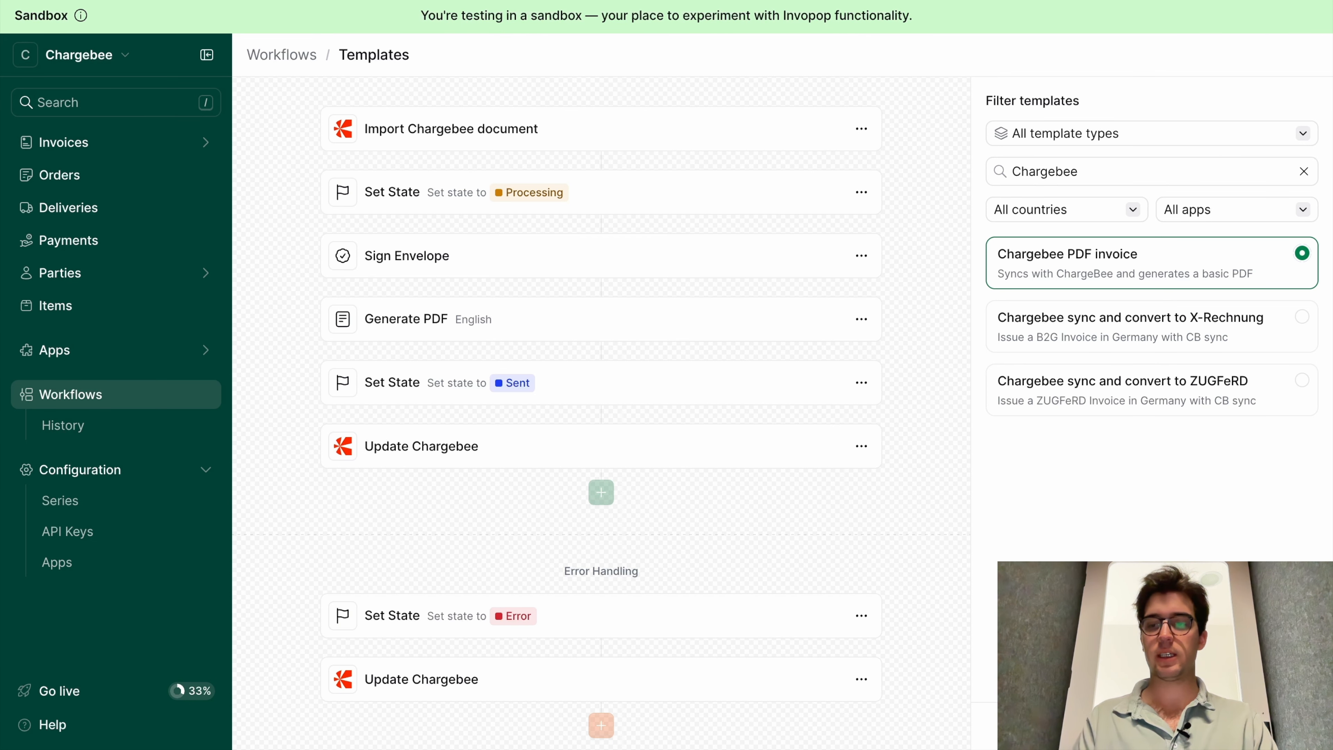
- Create the workflow from the Chargebee PDF invoice template and publish it
{"action": "left_click", "coordinate": [1276, 726]}
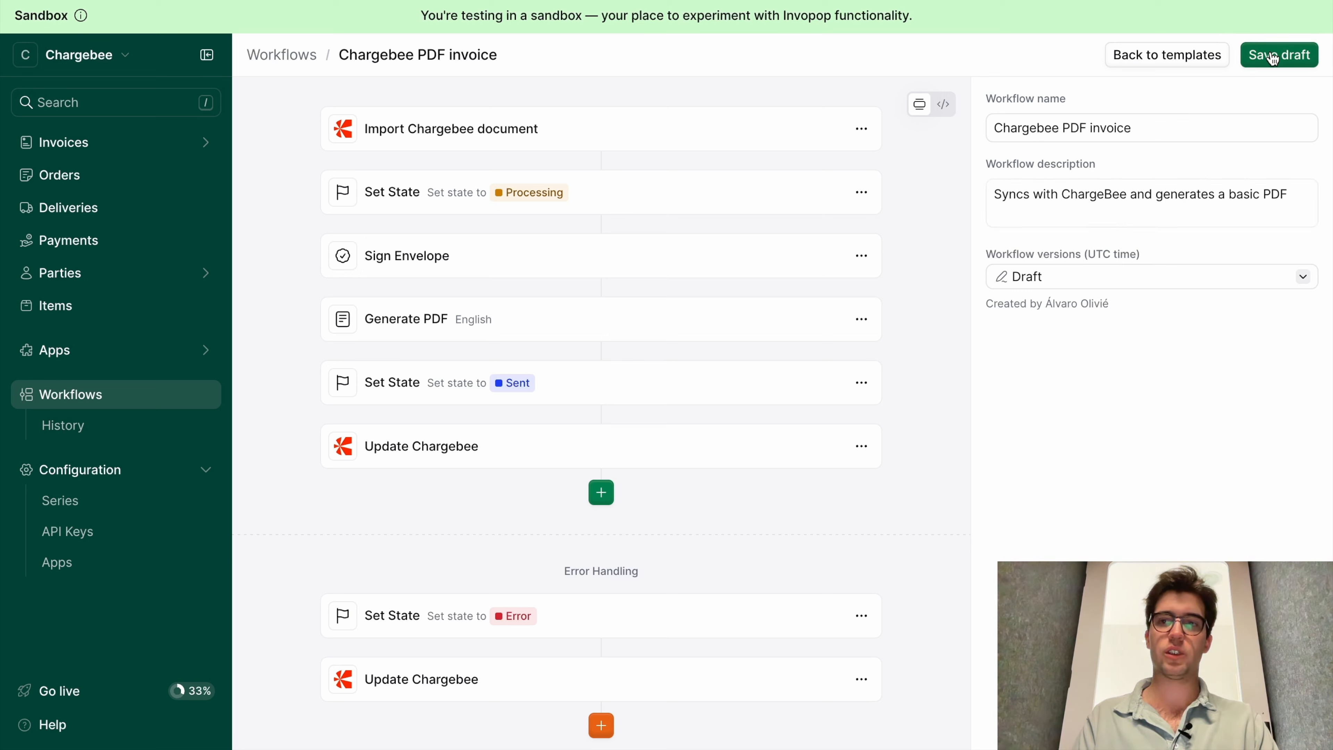
{"action": "left_click", "coordinate": [1274, 58]}
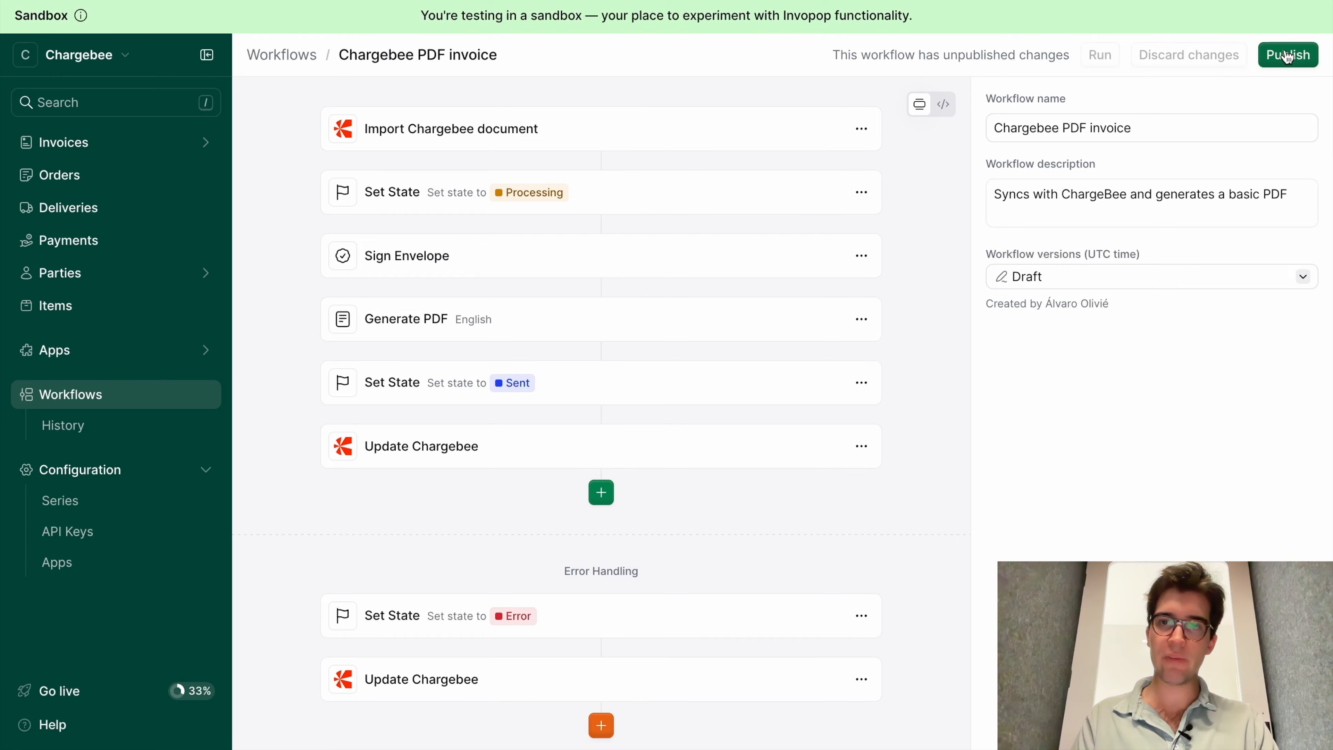
{"action": "left_click", "coordinate": [1287, 56]}
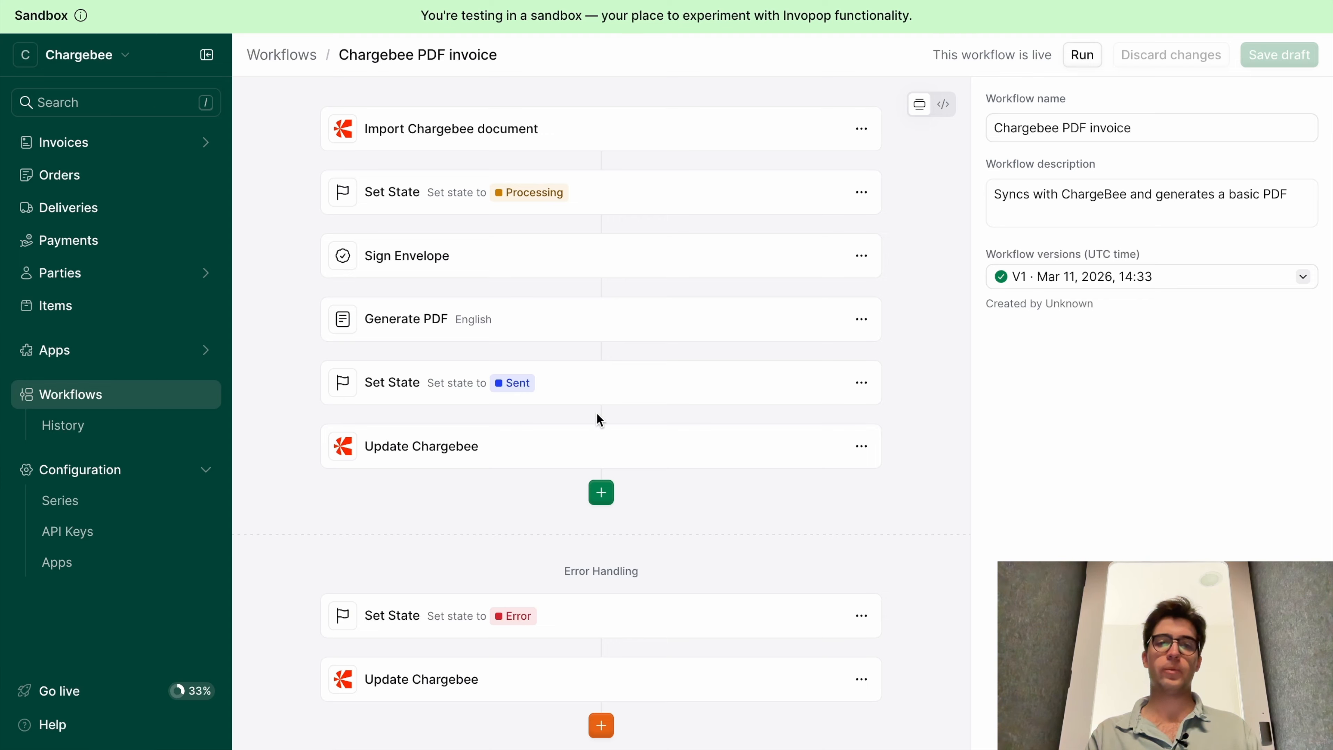
- Inspect the workflow's Set State steps for Processing, Sent and Error
{"action": "left_click", "coordinate": [609, 200]}
{"action": "left_click", "coordinate": [580, 374]}
{"action": "left_click", "coordinate": [577, 623]}
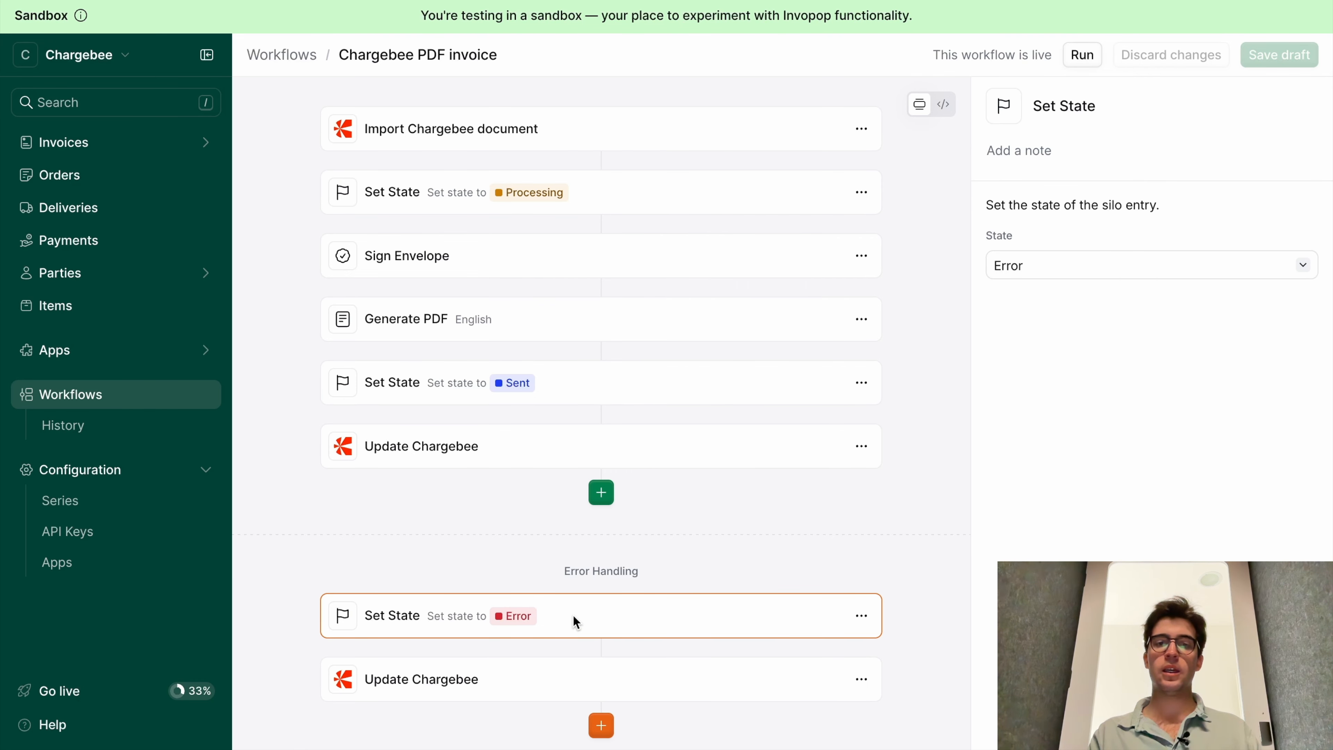
- Try the Rejected state on the workflow's first Set State step, and restore it to Processing
{"action": "left_click", "coordinate": [660, 184]}
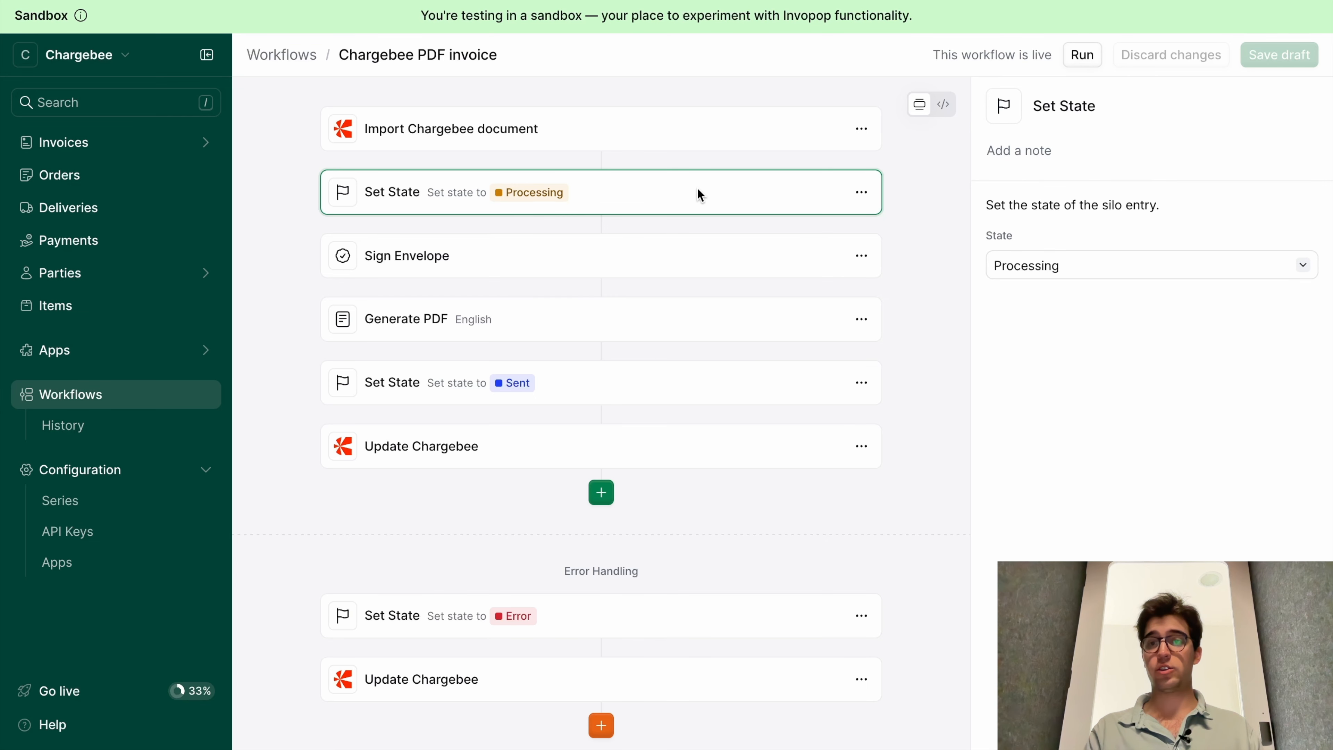
{"action": "left_click", "coordinate": [1131, 280]}
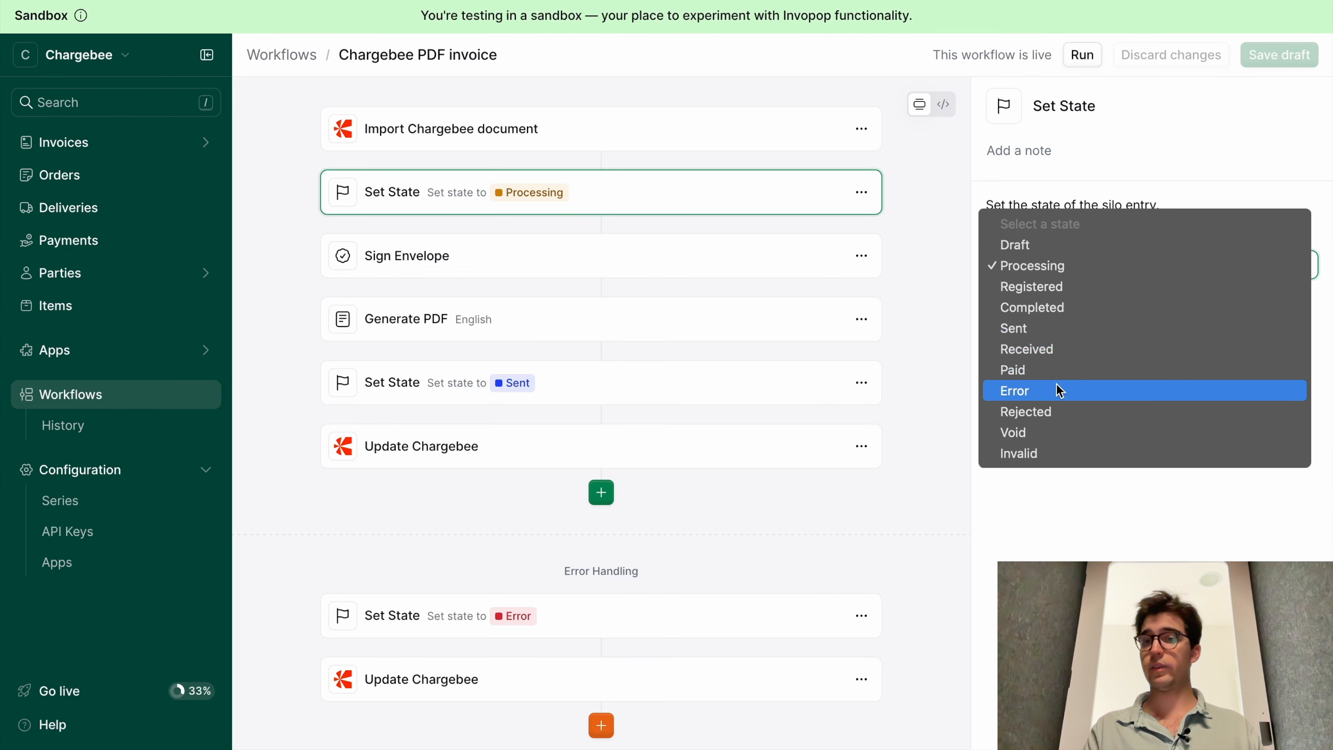
{"action": "left_click", "coordinate": [1057, 414]}
{"action": "left_click", "coordinate": [1118, 266]}
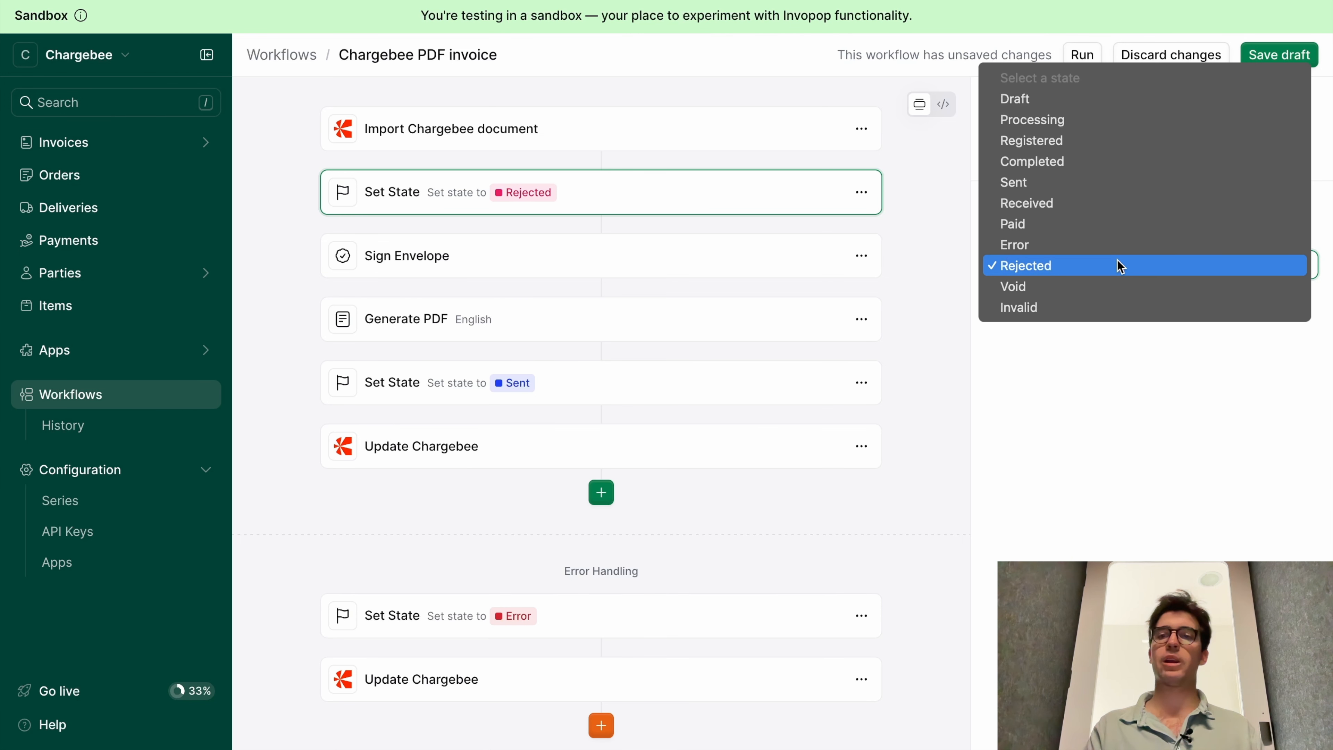
{"action": "left_click", "coordinate": [1085, 121]}
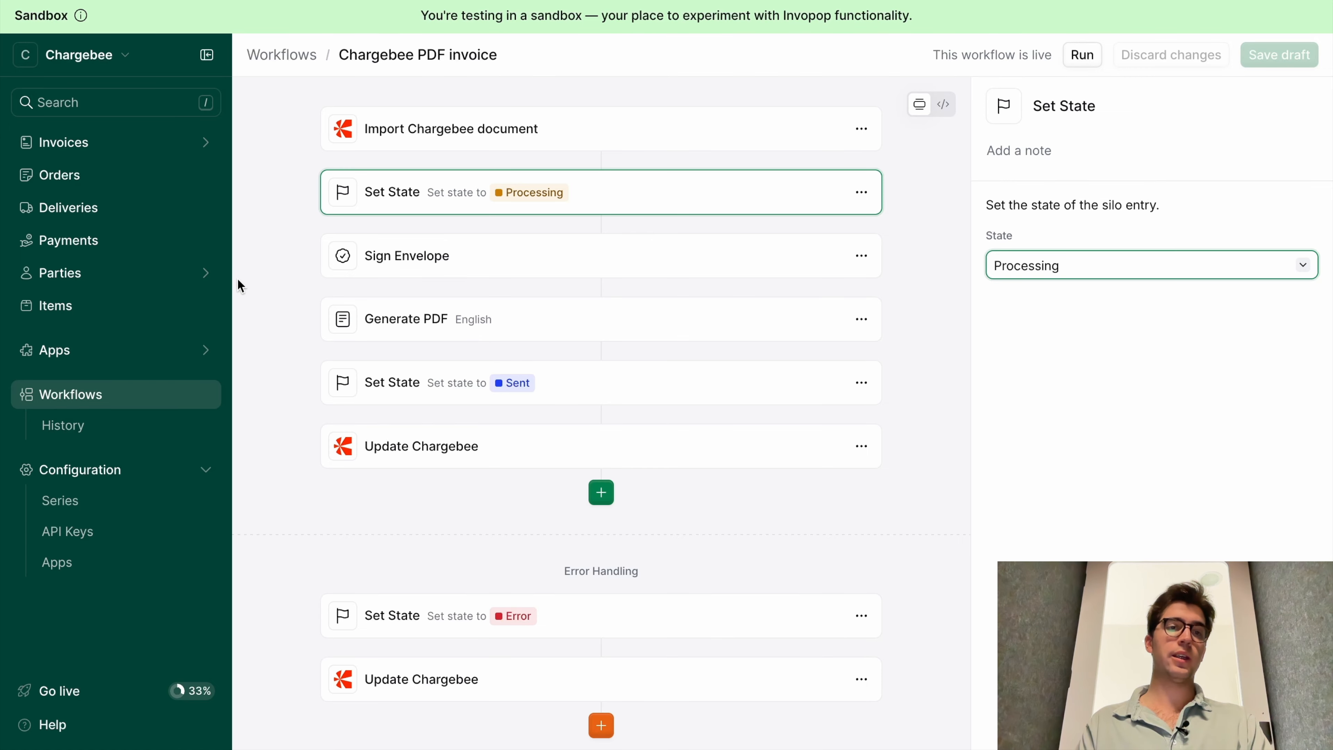
- Start a new supplier under Parties and switch its editor from developer mode to the form view
{"action": "left_click", "coordinate": [200, 280]}
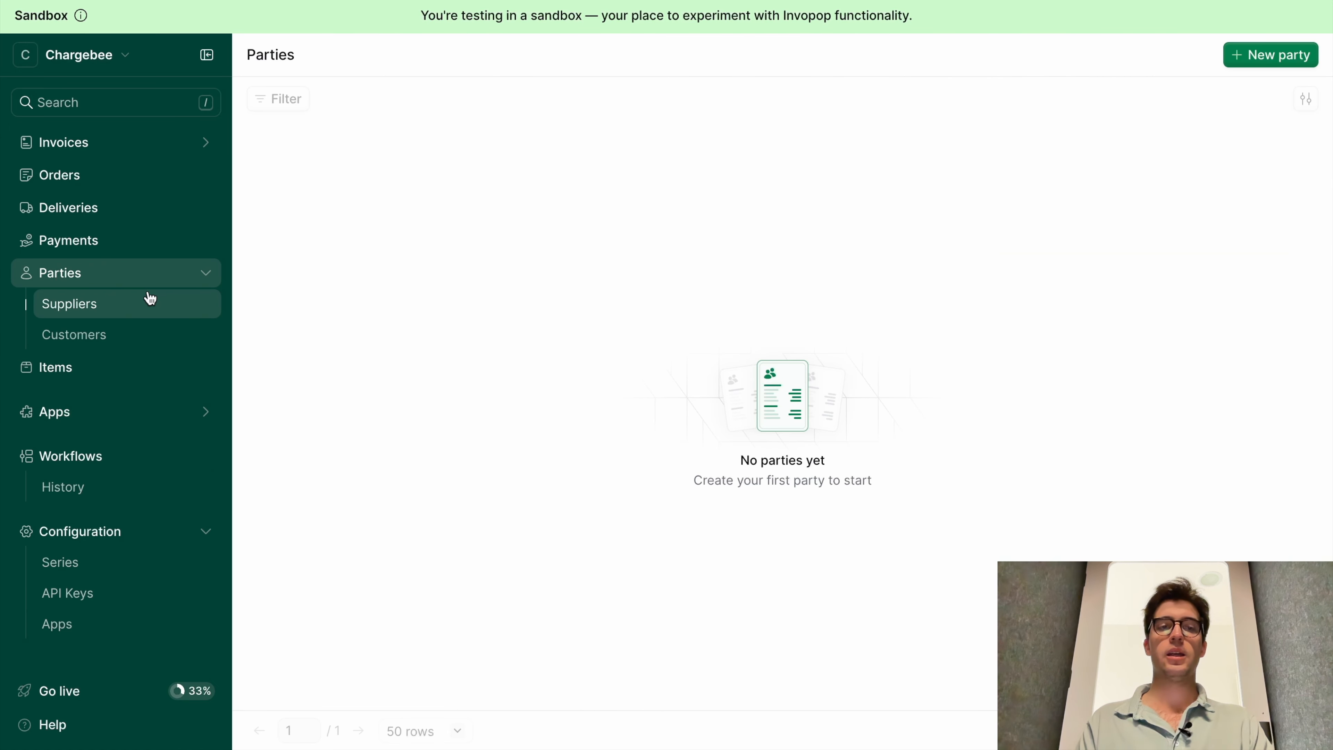
{"action": "left_click", "coordinate": [138, 304]}
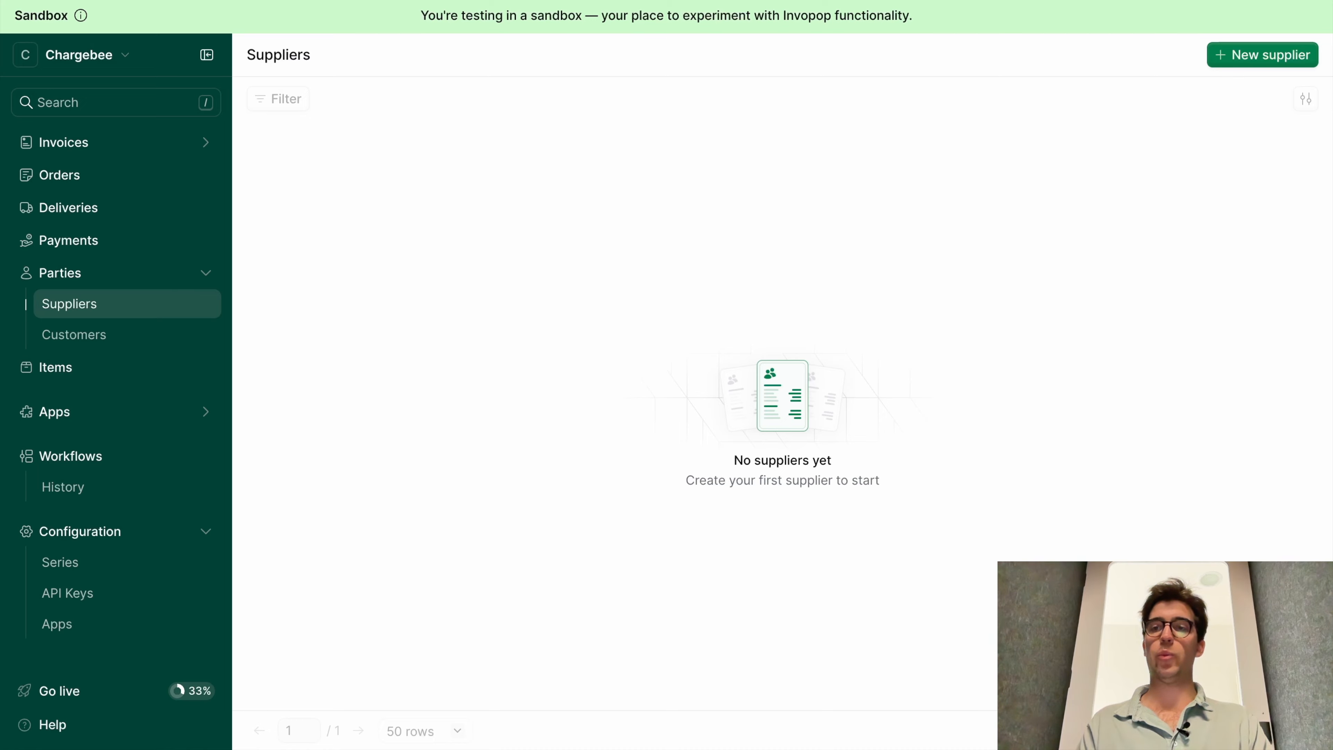
{"action": "left_click", "coordinate": [1242, 58]}
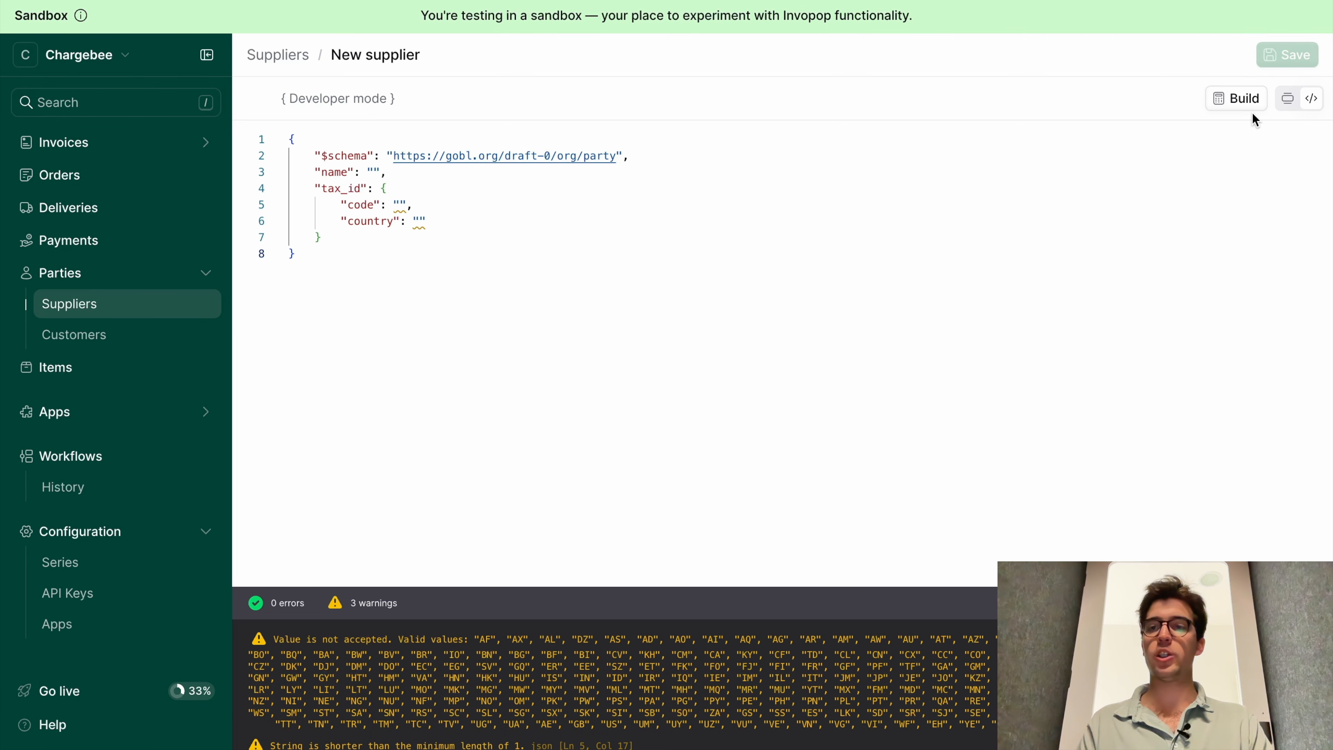
{"action": "left_click", "coordinate": [1288, 100]}
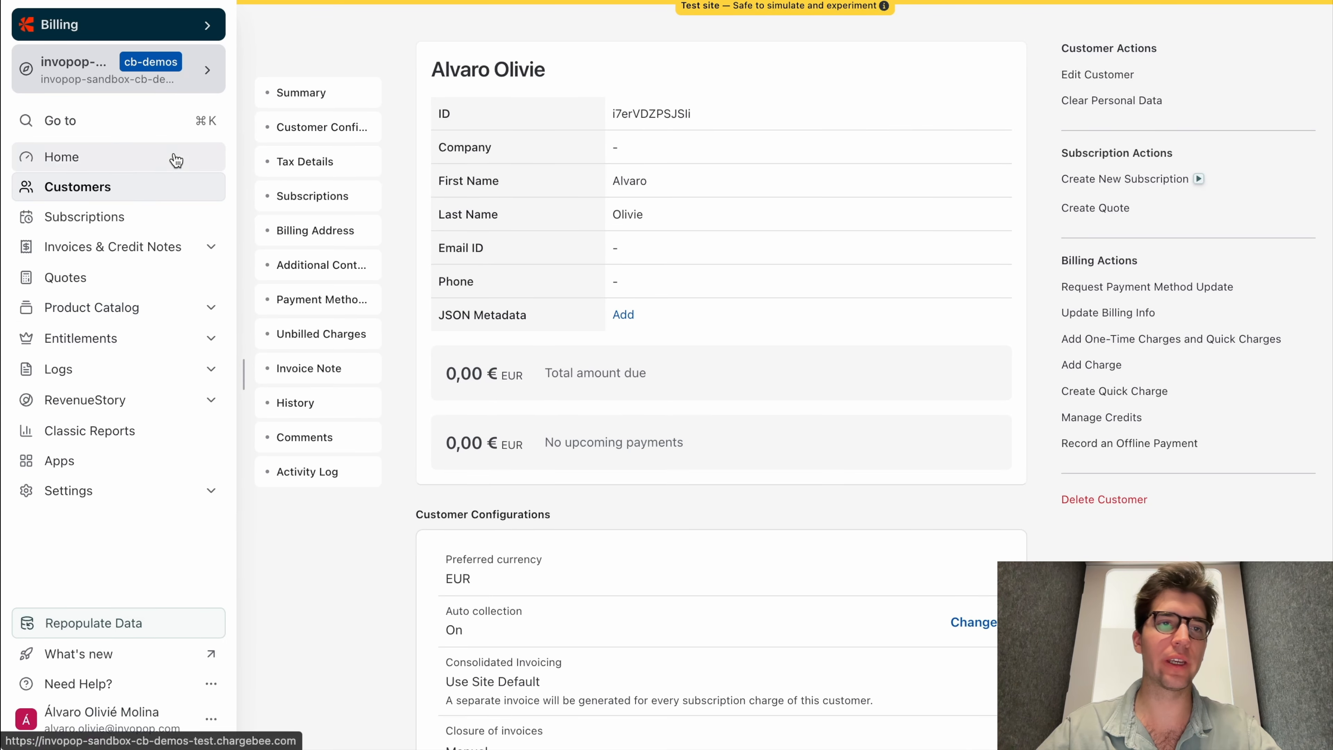
- Switch to Chargebee, view the customer list and open the API Keys and Events configuration
{"action": "left_click", "coordinate": [124, 184]}
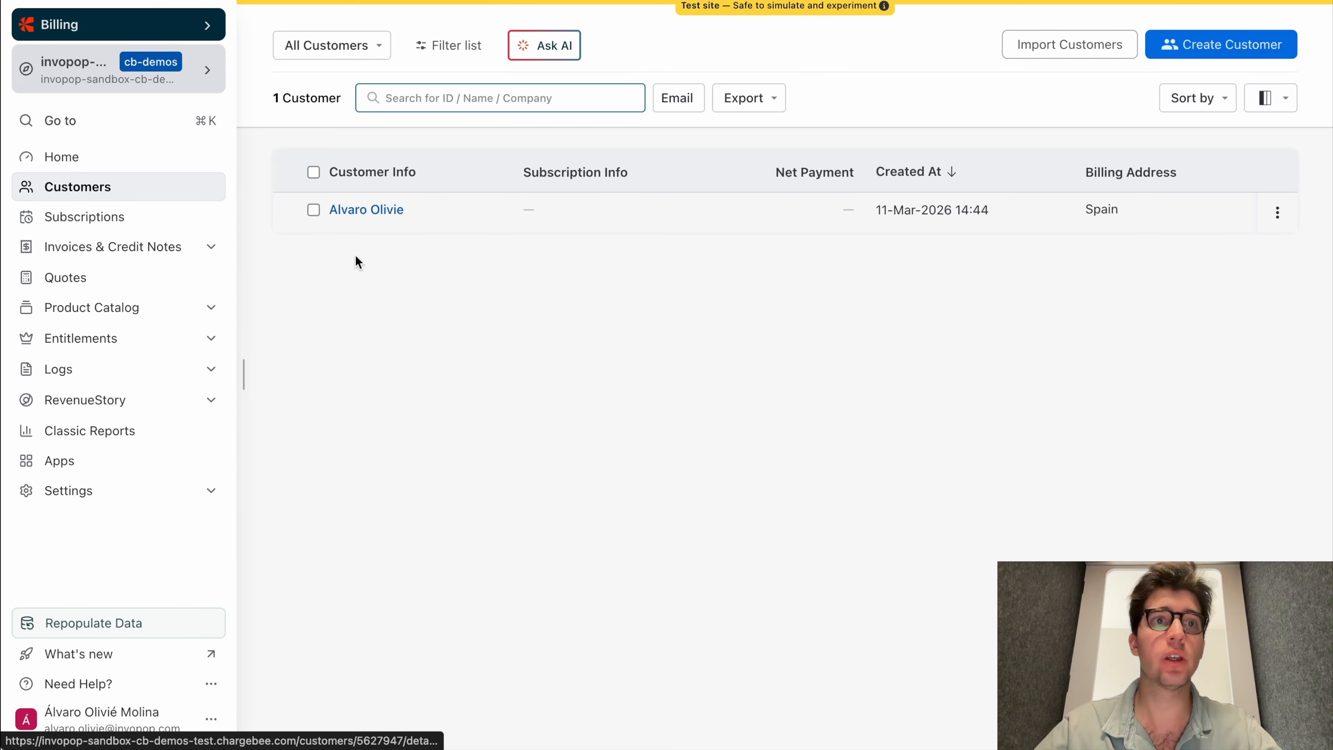
{"action": "left_click", "coordinate": [86, 492]}
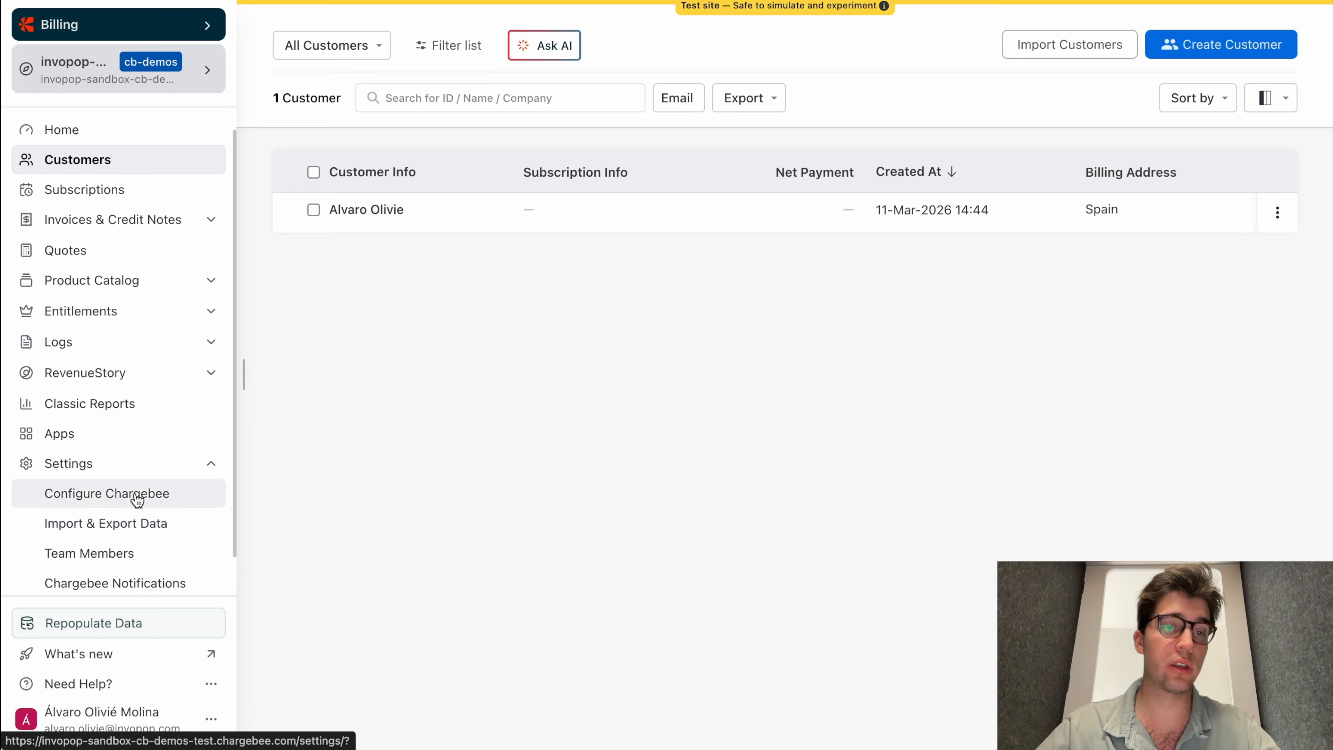
{"action": "left_click", "coordinate": [138, 499]}
{"action": "scroll", "coordinate": [461, 532], "scroll_direction": "down", "scroll_amount": 10}
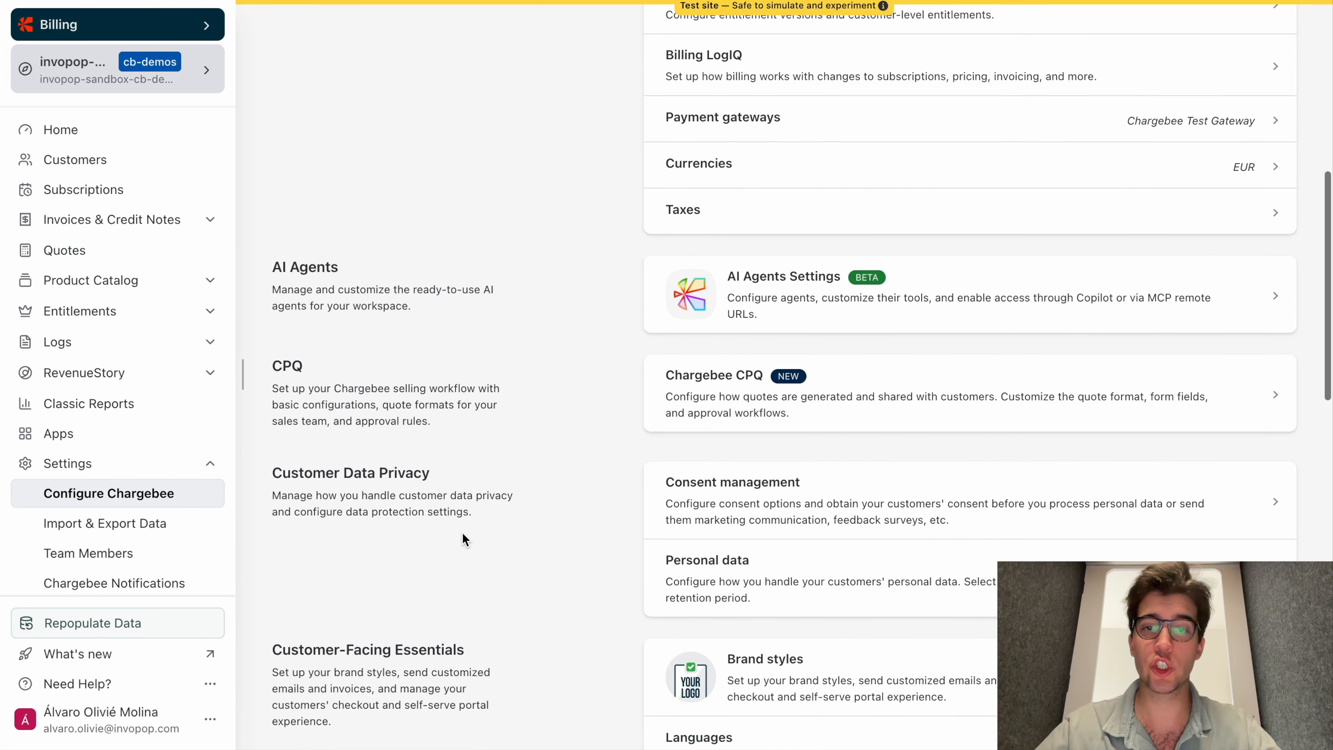
{"action": "scroll", "coordinate": [462, 532], "scroll_direction": "down", "scroll_amount": 15}
{"action": "left_click", "coordinate": [818, 381]}
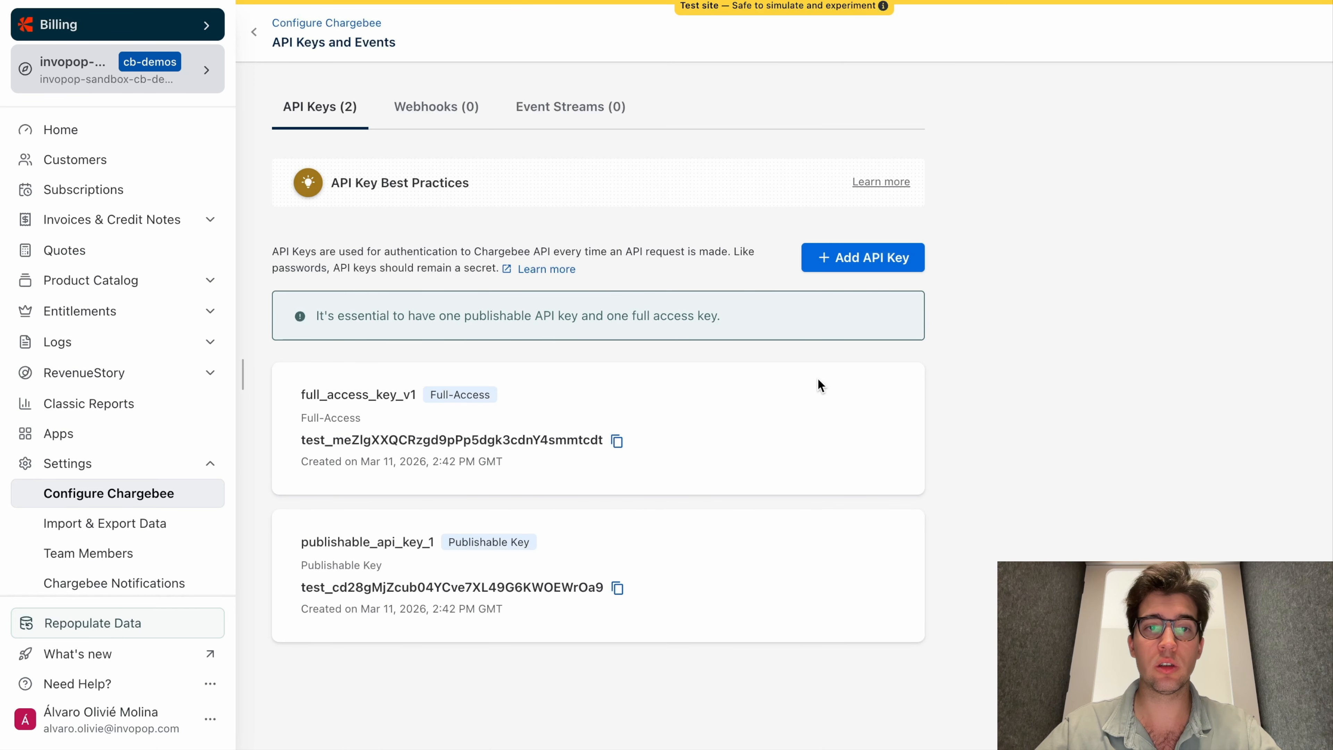
{"action": "scroll", "coordinate": [818, 387], "scroll_direction": "down", "scroll_amount": 1}
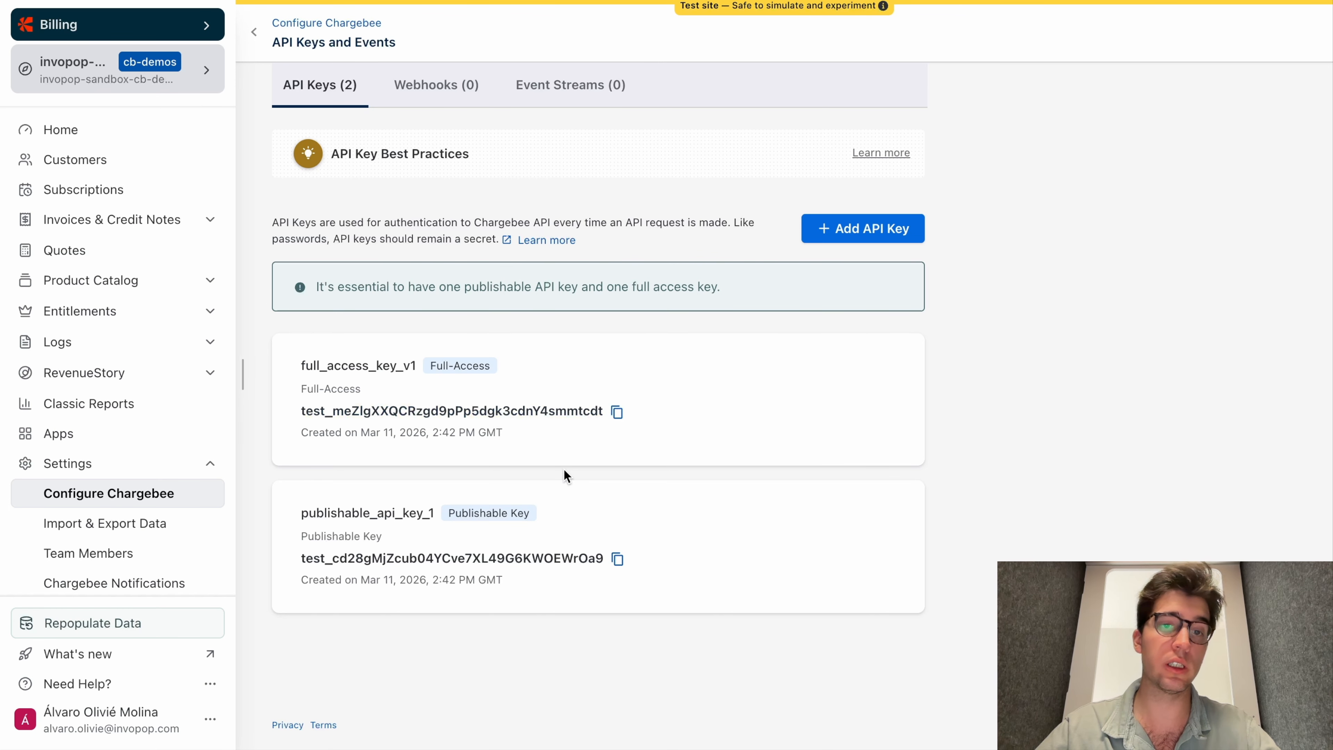
- Create a Full-Access API key in Chargebee with the All access level and the name Invopop
{"action": "left_click", "coordinate": [907, 229]}
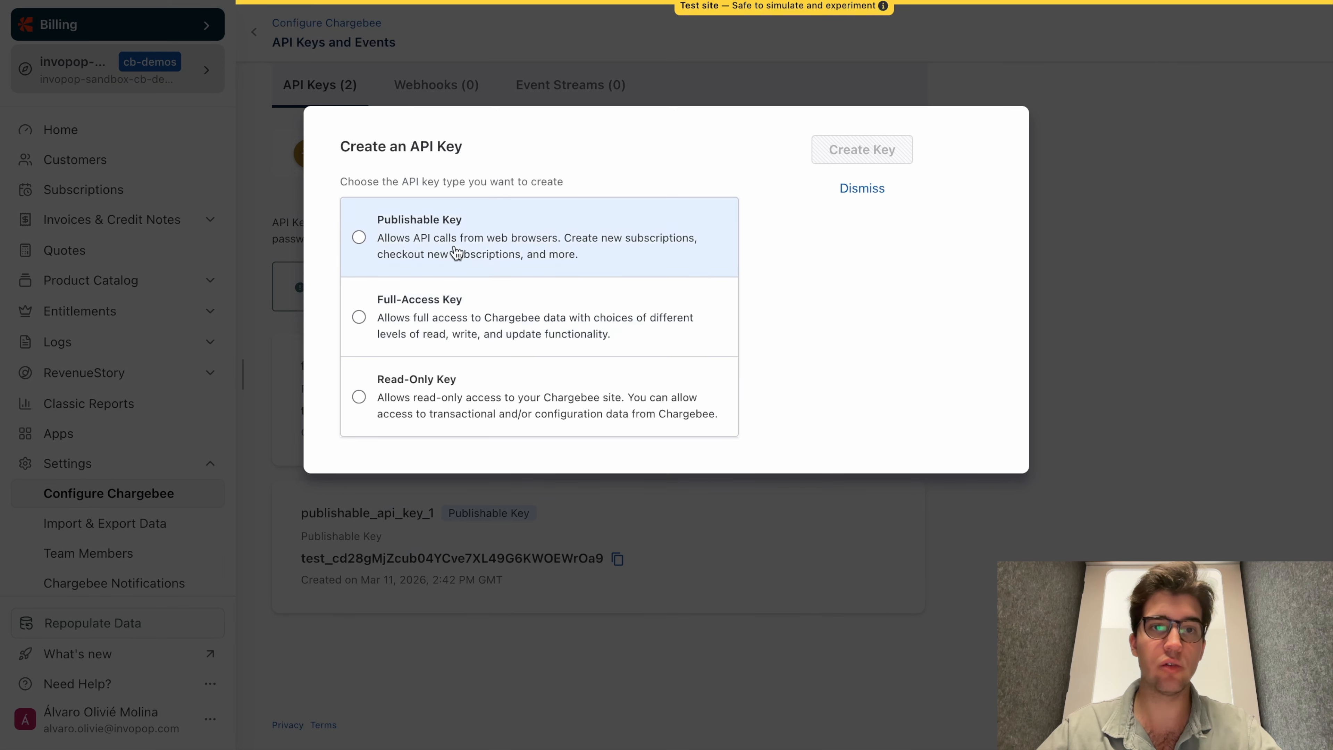
{"action": "left_click", "coordinate": [447, 336]}
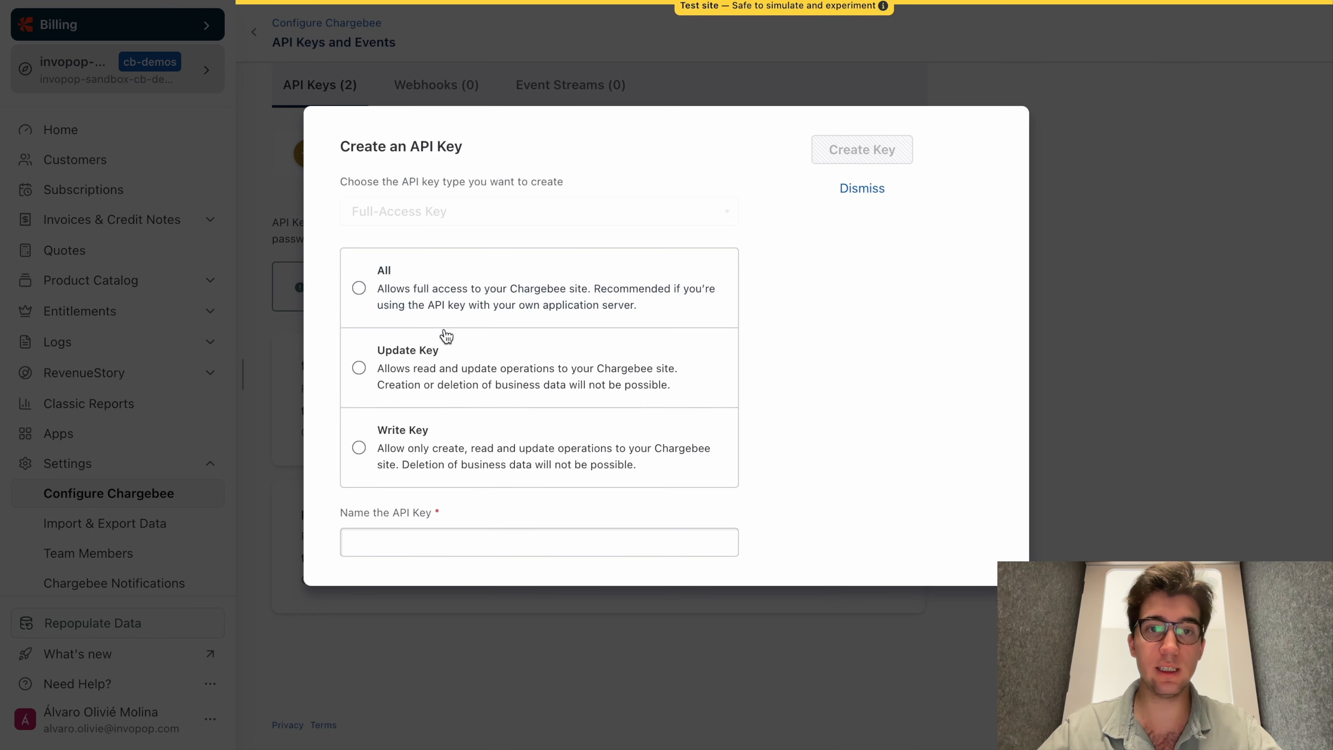
{"action": "left_click", "coordinate": [494, 289]}
{"action": "left_click", "coordinate": [394, 545]}
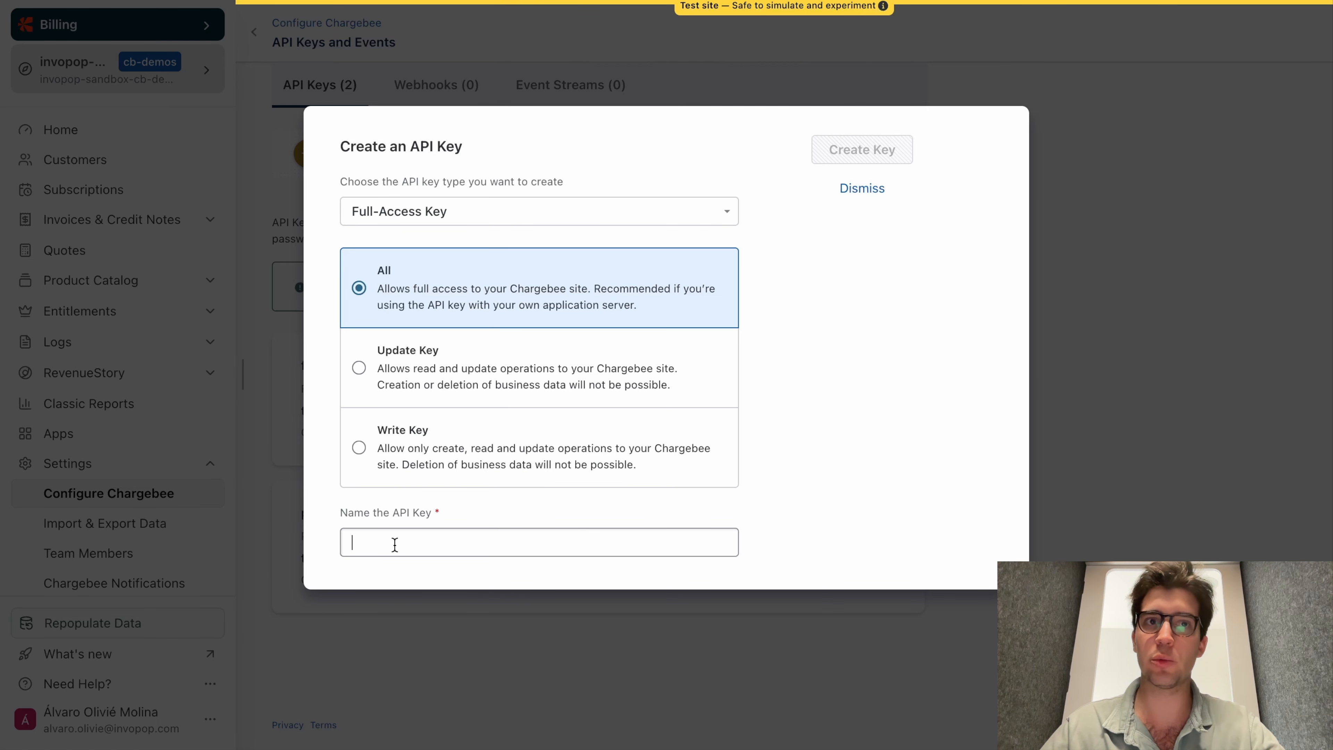
{"action": "left_click", "coordinate": [395, 544]}
{"action": "type", "text": "In"}
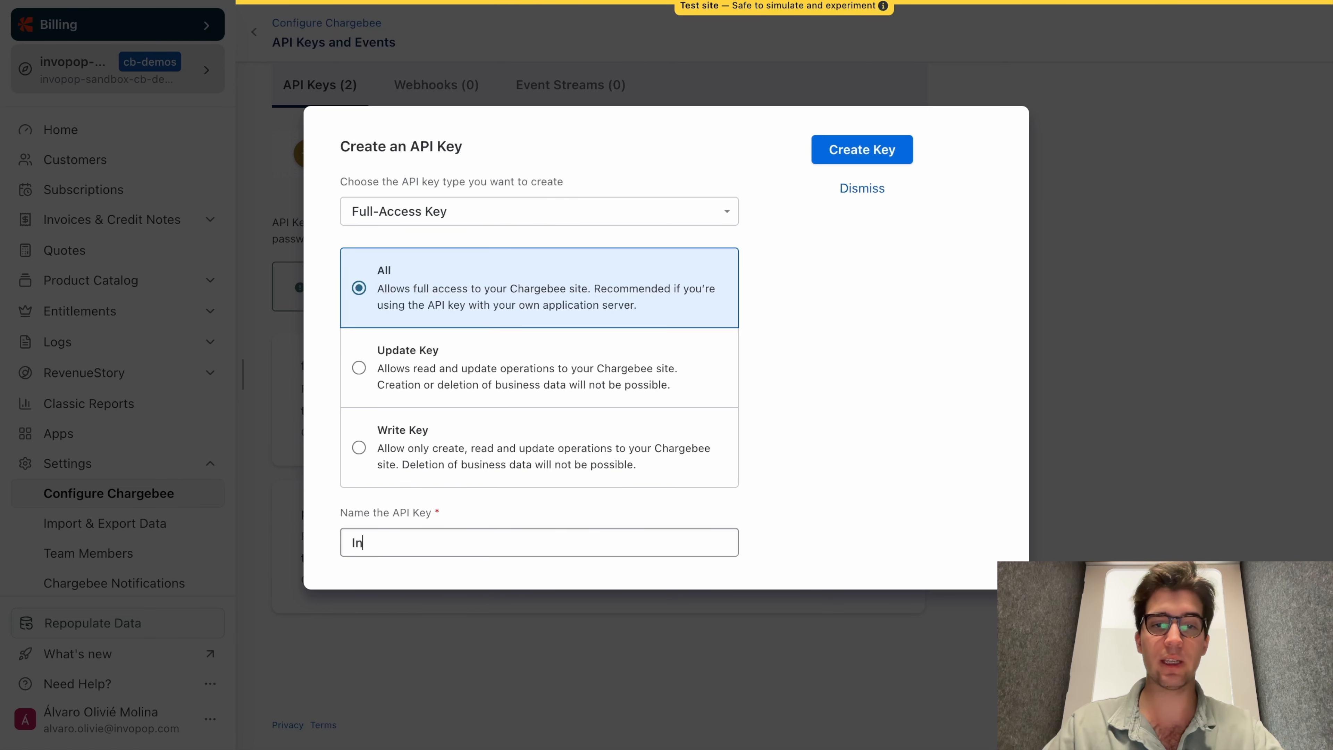
{"action": "type", "text": "vopop"}
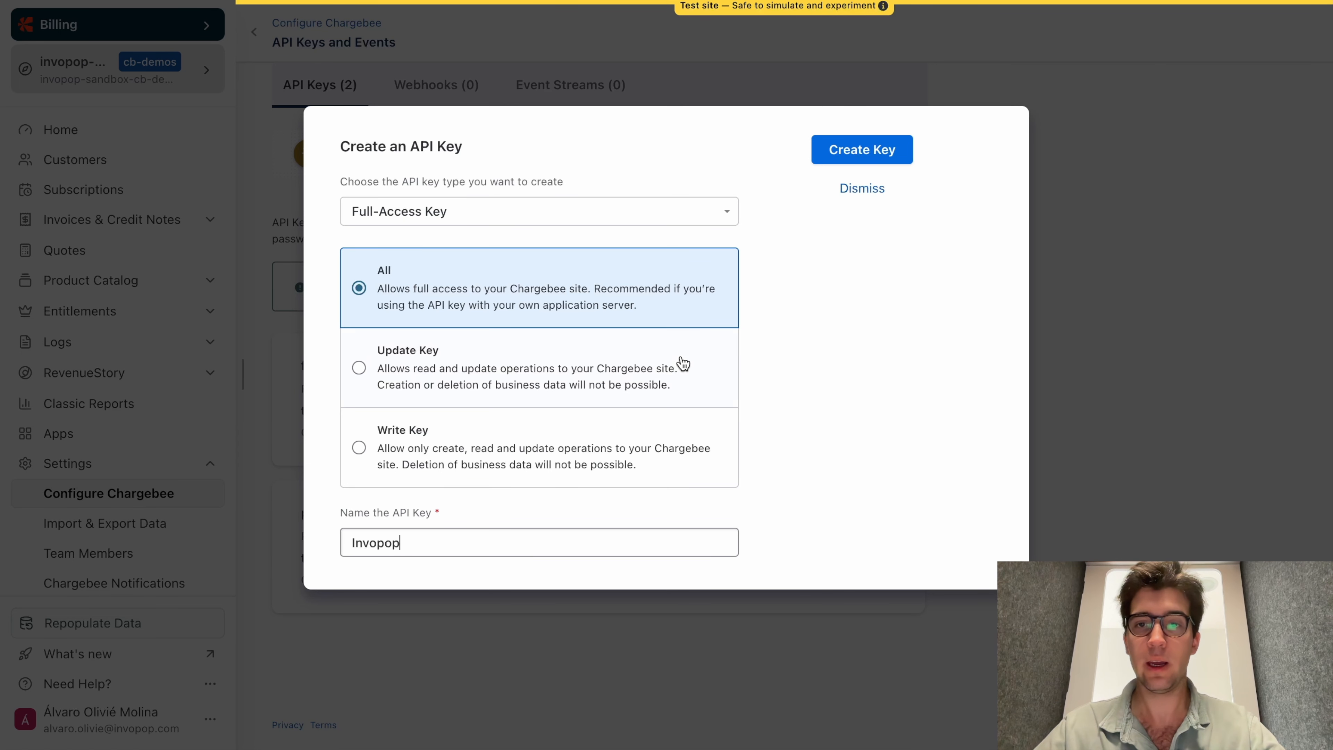
{"action": "left_click", "coordinate": [863, 149]}
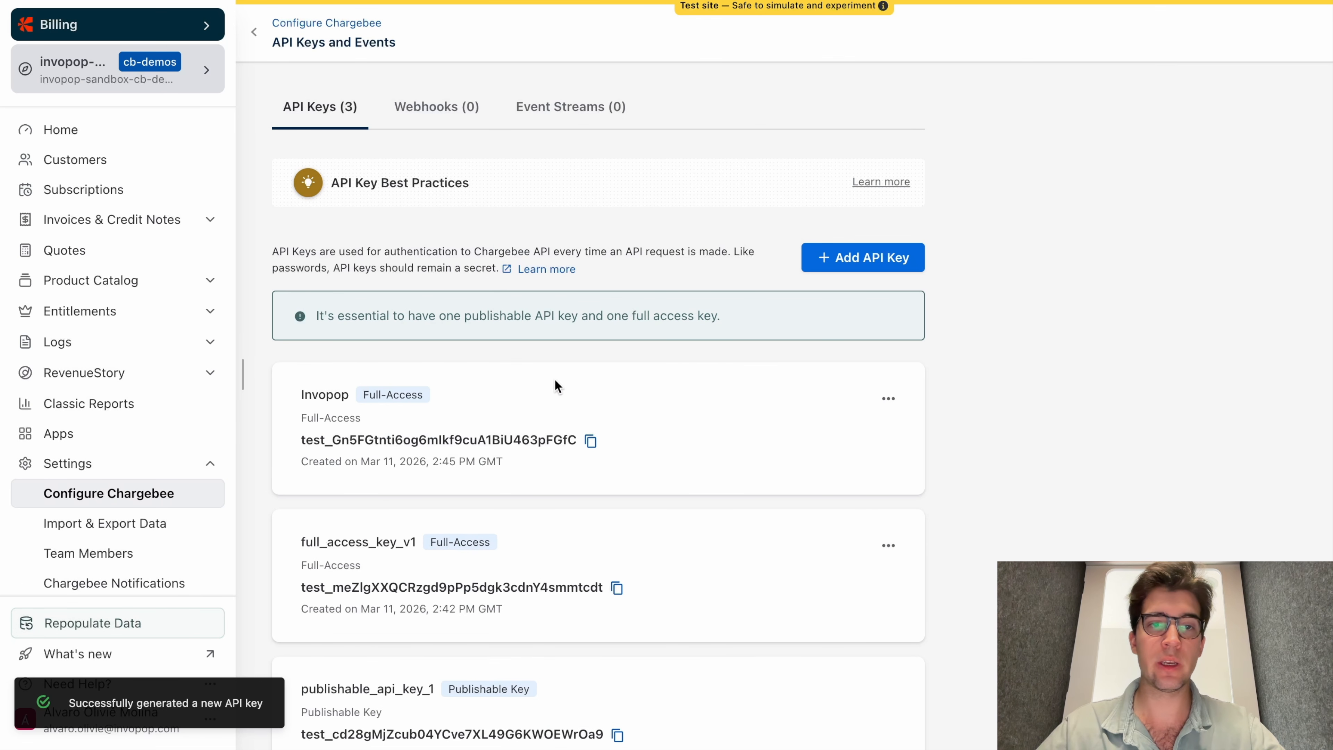
- Copy the Invopop API key, switch to Invopop and paste it into the Chargebee app configuration's Chargebee API Key field
{"action": "left_click", "coordinate": [592, 442]}
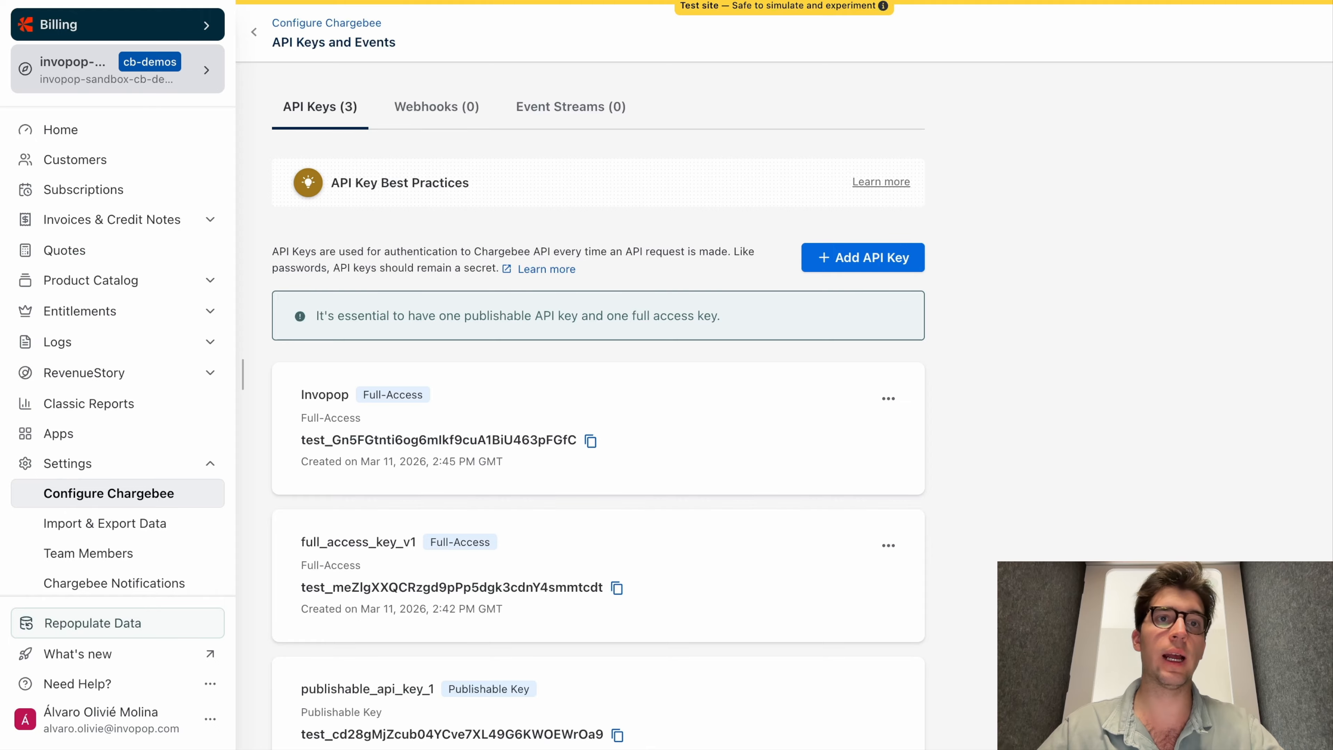
{"action": "key", "text": "ctrl+Tab"}
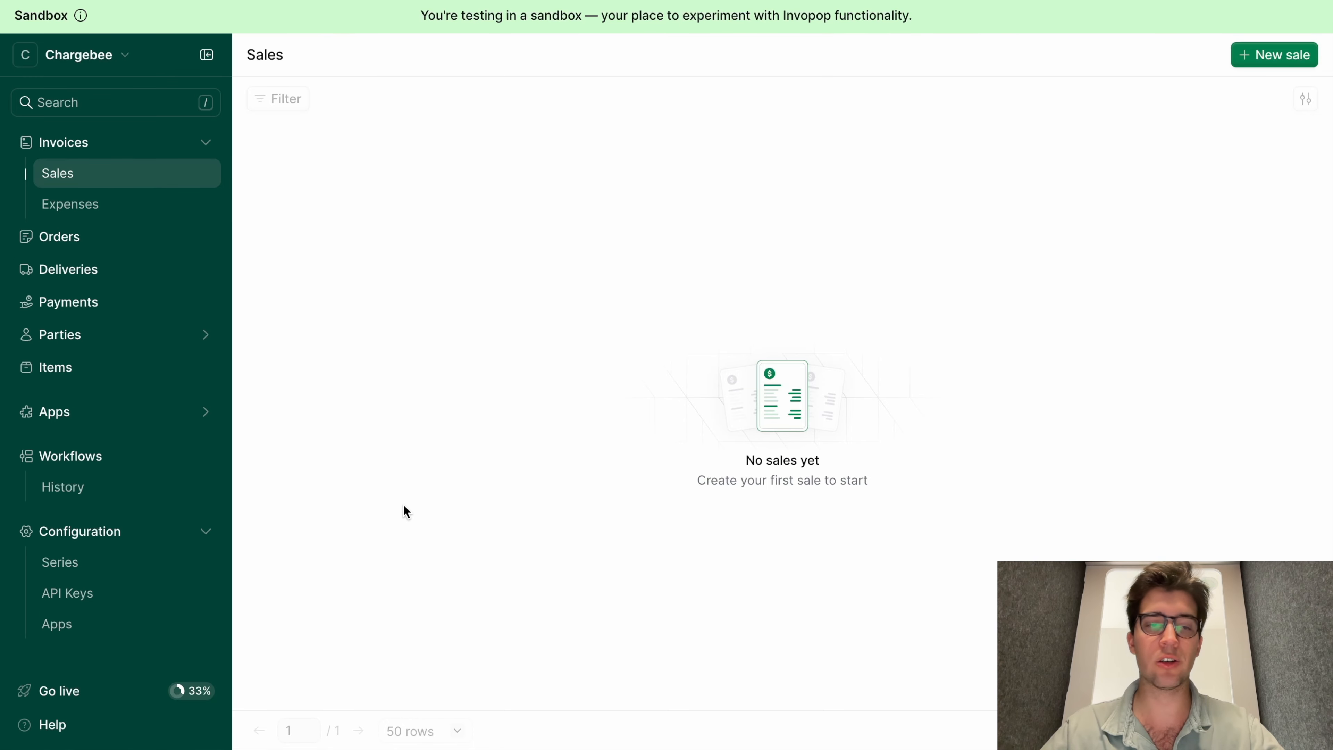
{"action": "left_click", "coordinate": [83, 631]}
{"action": "left_click", "coordinate": [272, 271]}
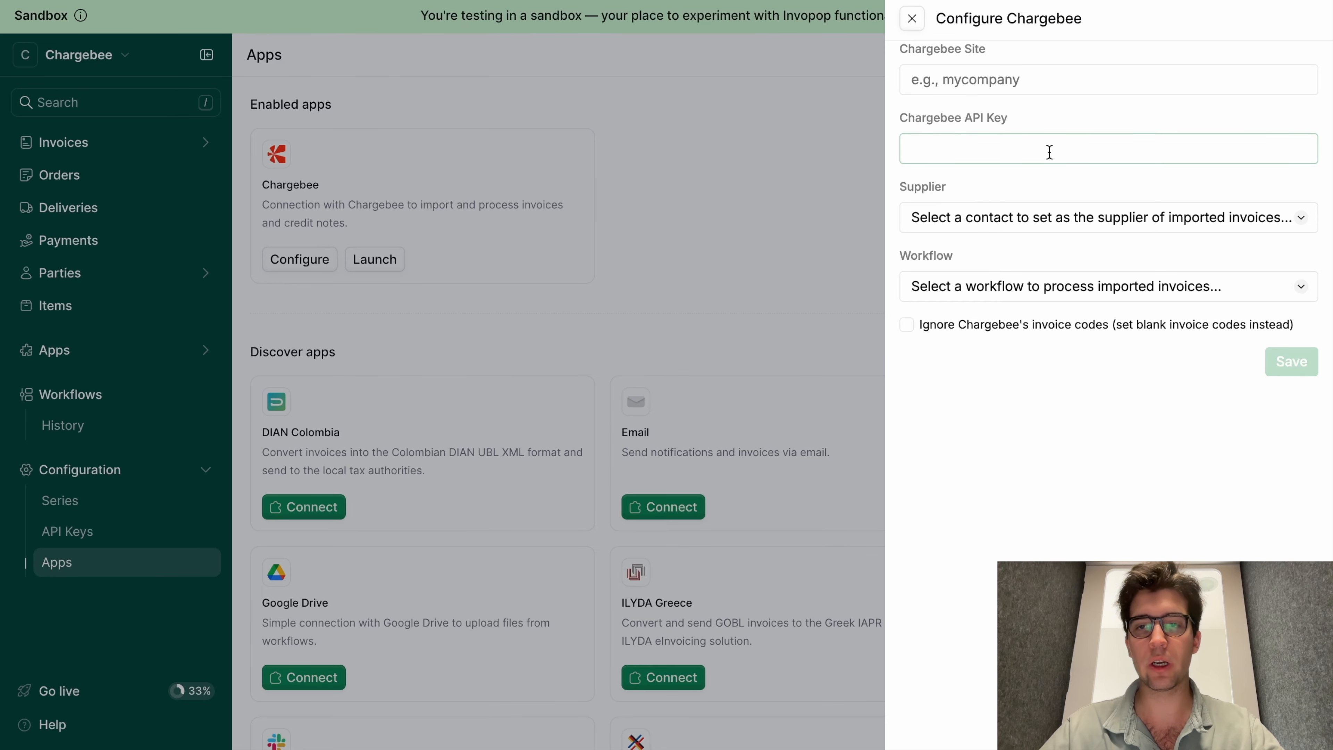
{"action": "key", "text": "ctrl+v"}
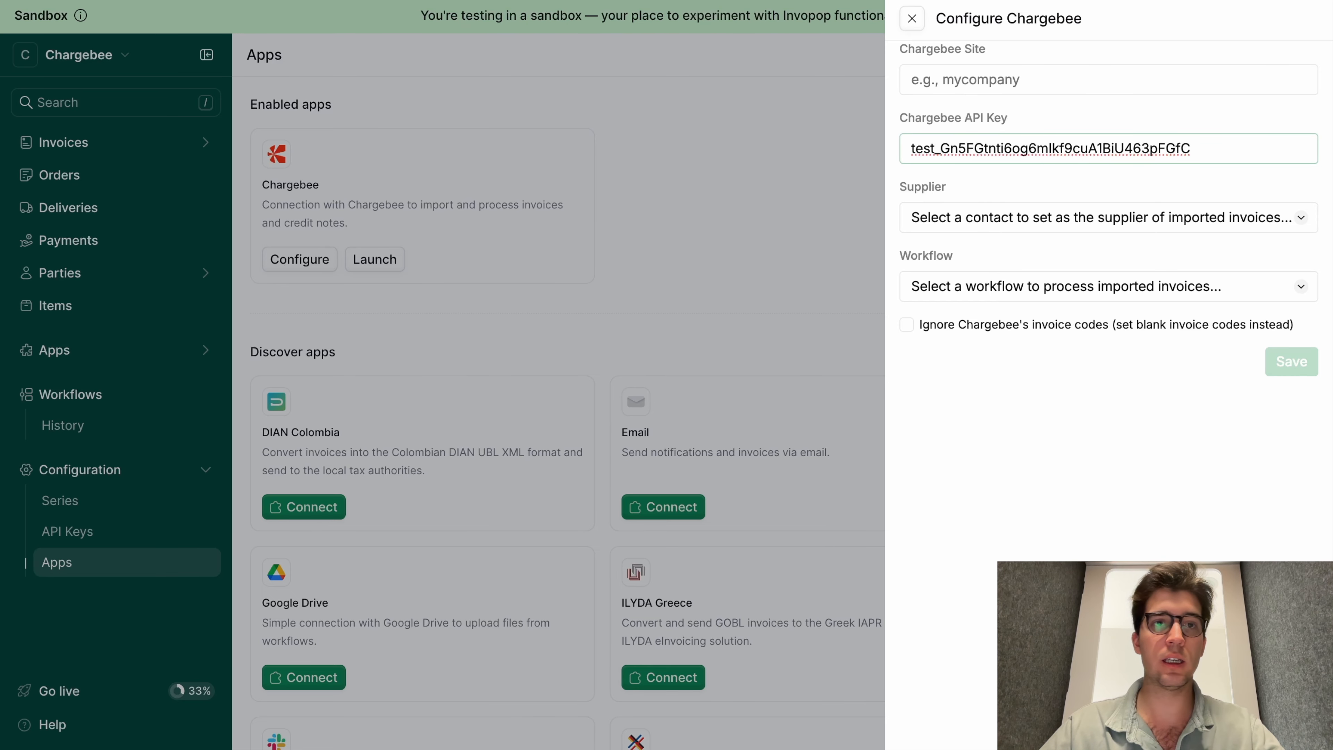
- Get the site name from Chargebee and set the Chargebee Site in Invopop to invopop-sandbox-cb-demos-test
{"action": "key", "text": "ctrl+Tab"}
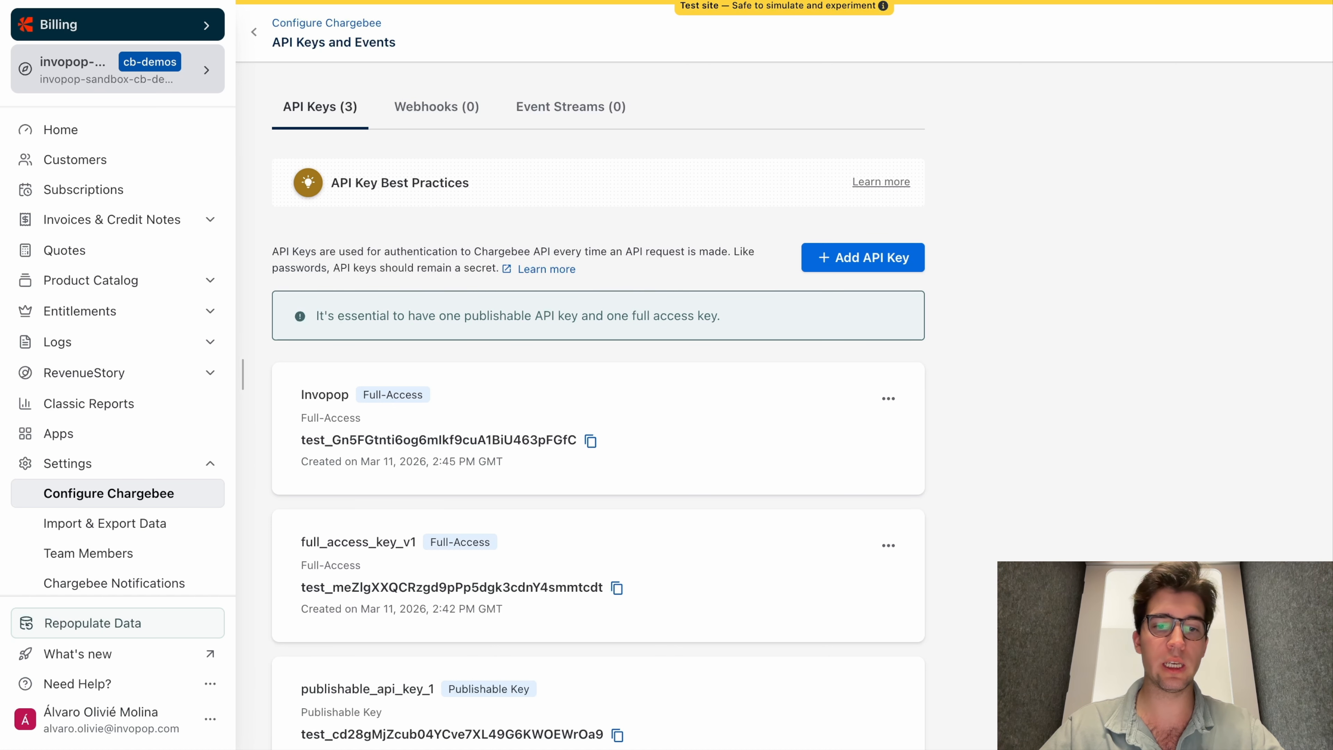
{"action": "key", "text": "ctrl+shift+Tab"}
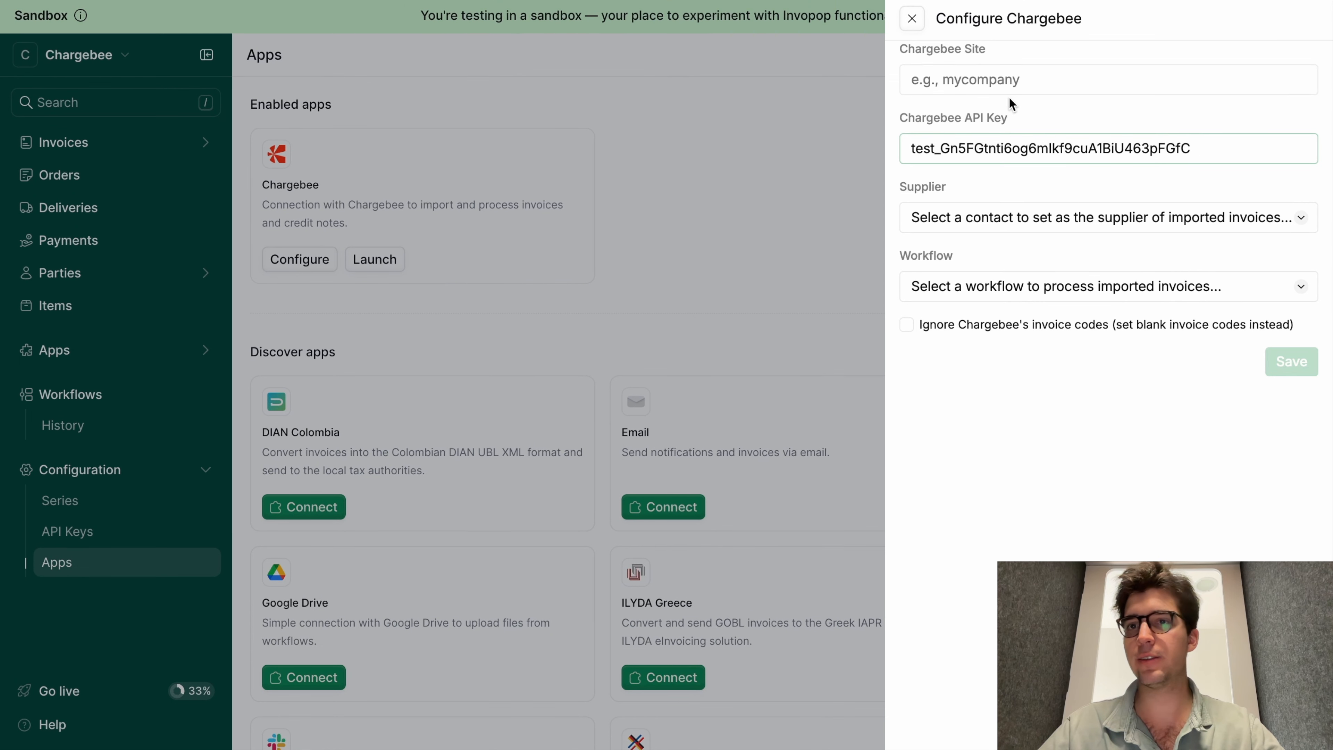
{"action": "left_click", "coordinate": [1028, 79]}
{"action": "key", "text": "ctrl+v"}
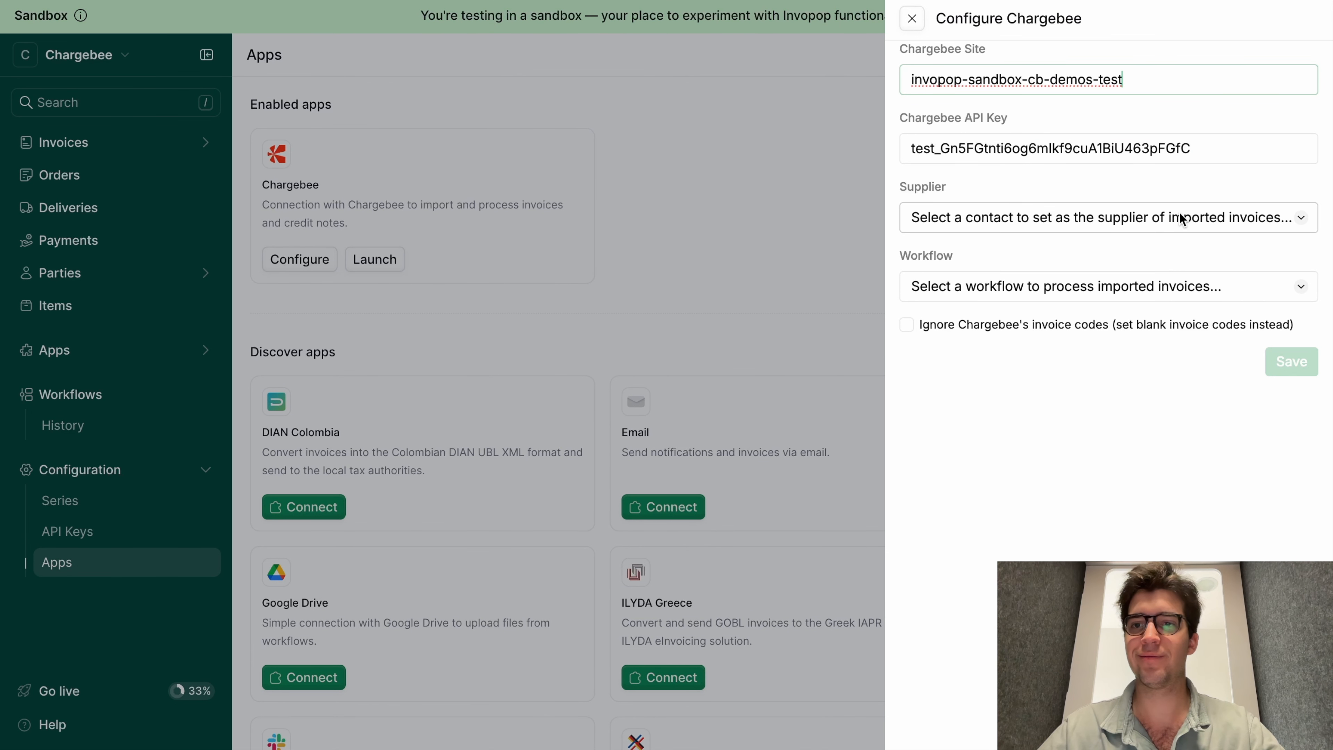
- Set the supplier to Invopop and the workflow to Chargebee PDF invoice, and save the Chargebee configuration
{"action": "left_click", "coordinate": [1195, 217]}
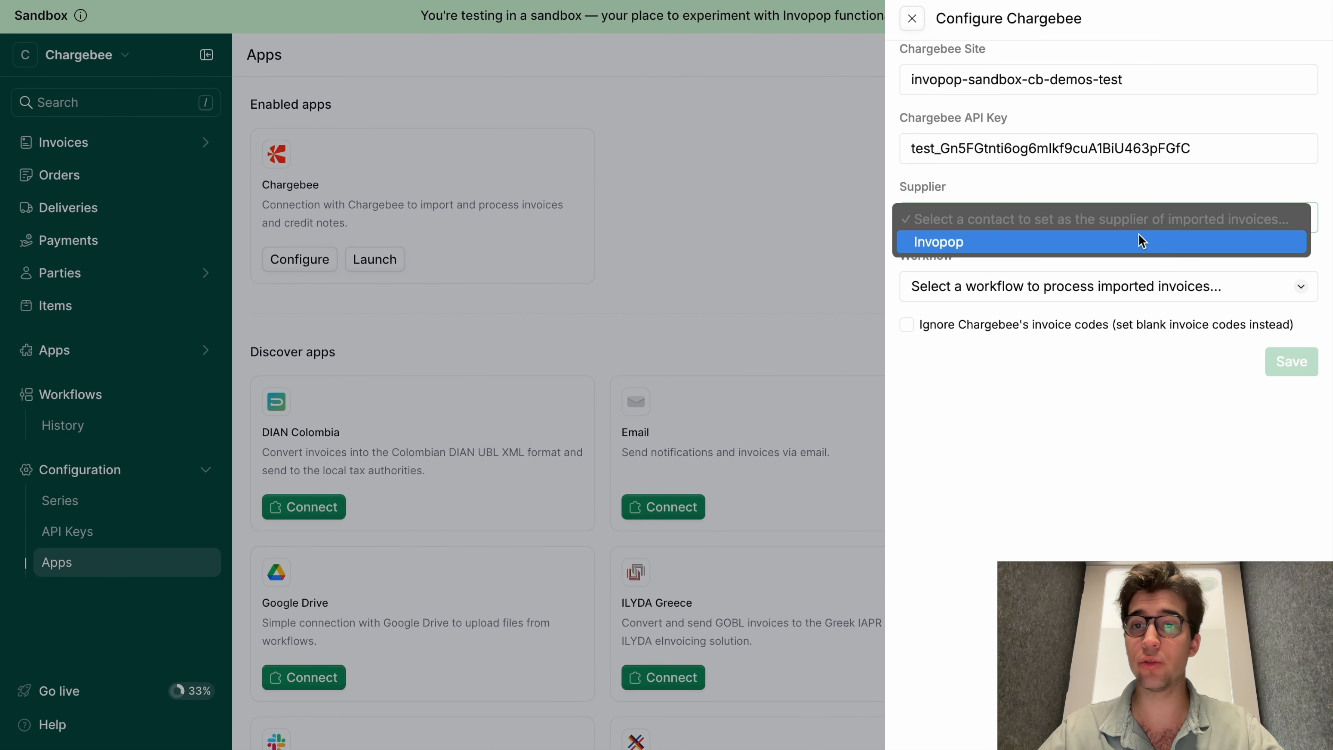
{"action": "left_click", "coordinate": [1182, 241]}
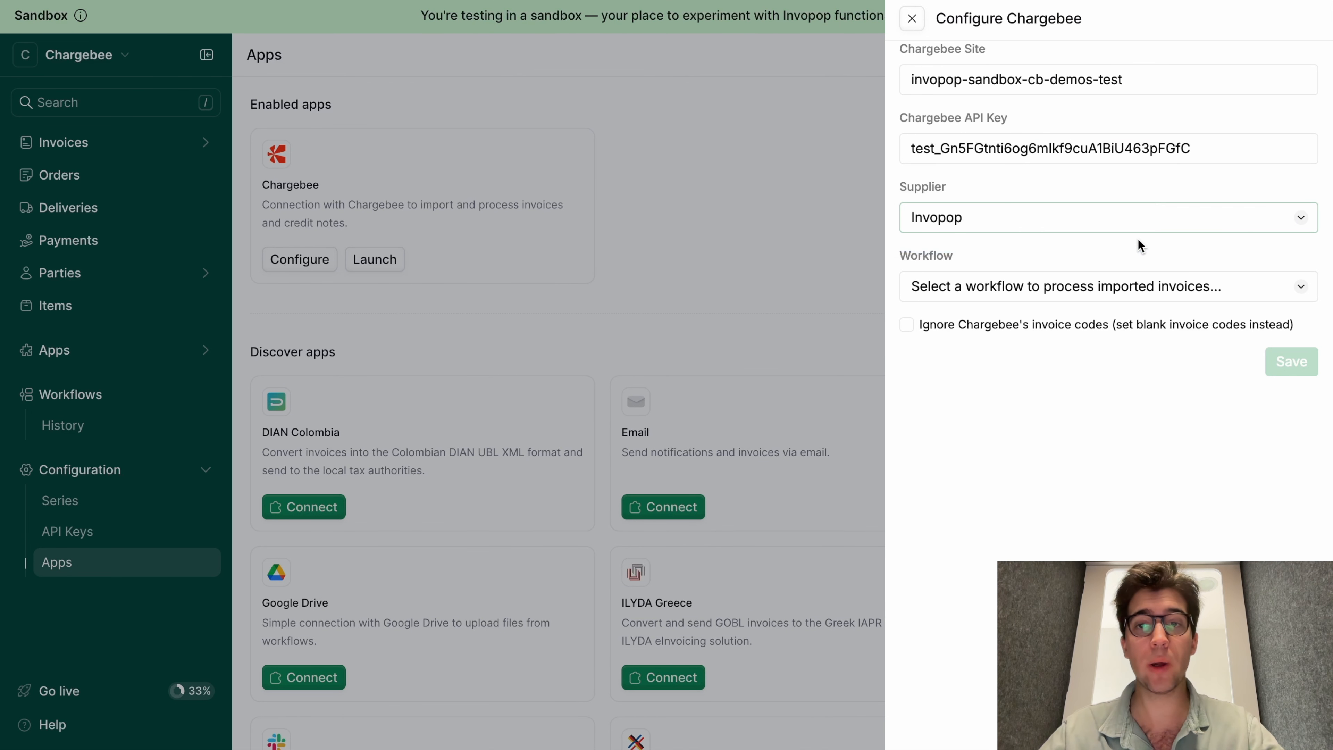
{"action": "left_click", "coordinate": [1128, 295]}
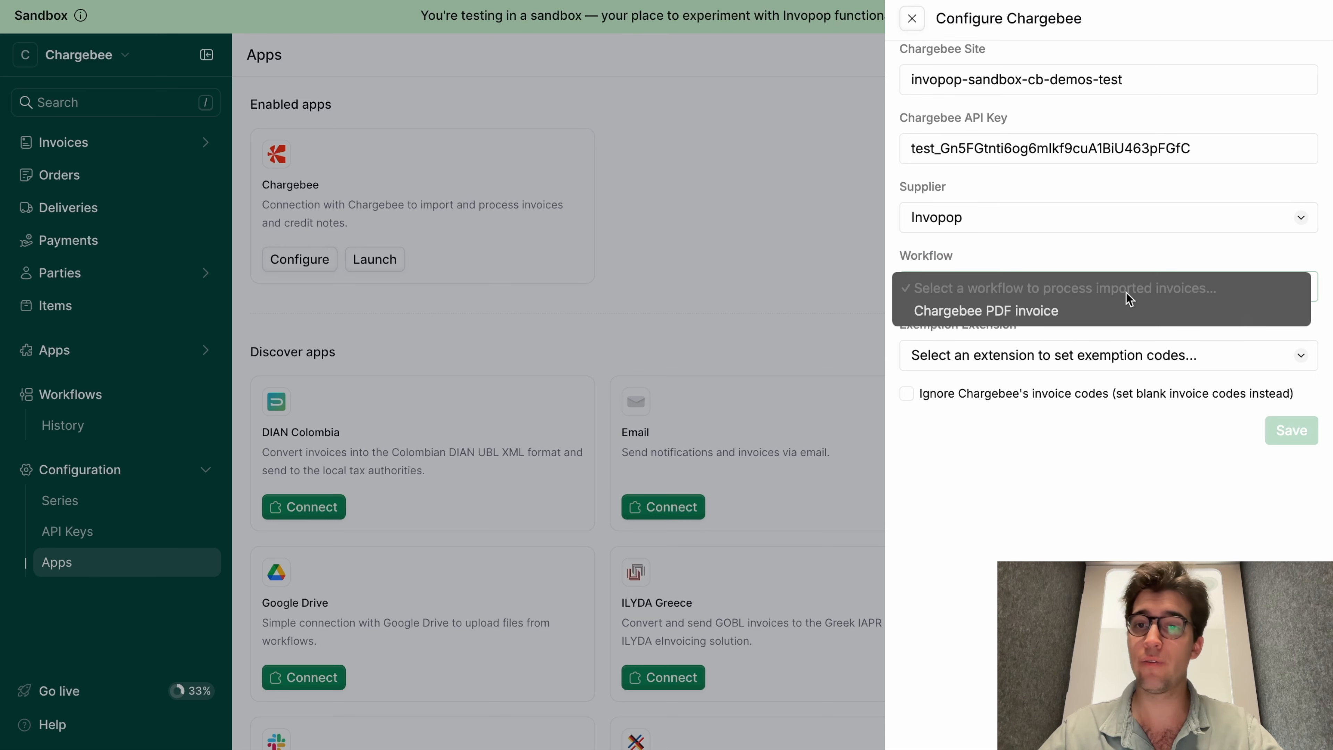
{"action": "left_click", "coordinate": [1110, 313]}
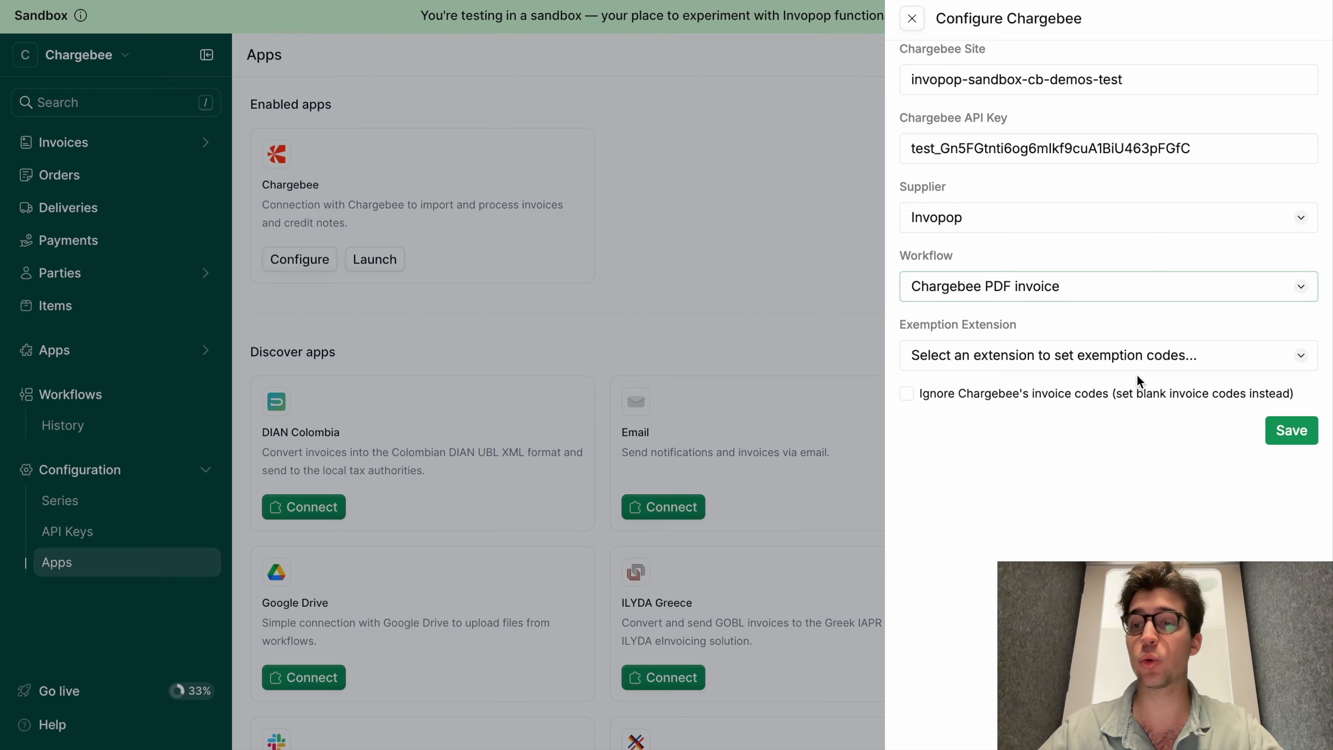
{"action": "left_click", "coordinate": [1302, 437]}
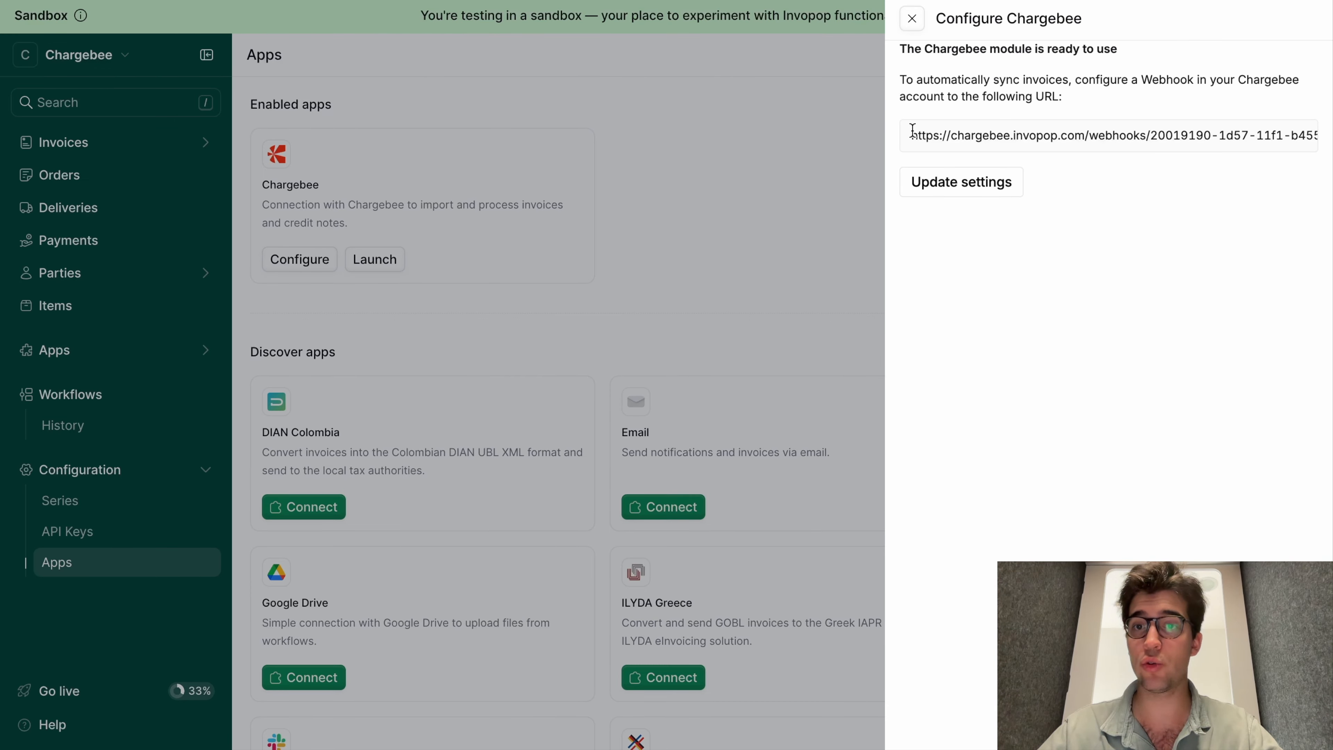
- Copy the webhook URL from Invopop and start a Chargebee webhook named Invopop with that URL
{"action": "left_click_drag", "start_coordinate": [913, 132], "coordinate": [1332, 140]}
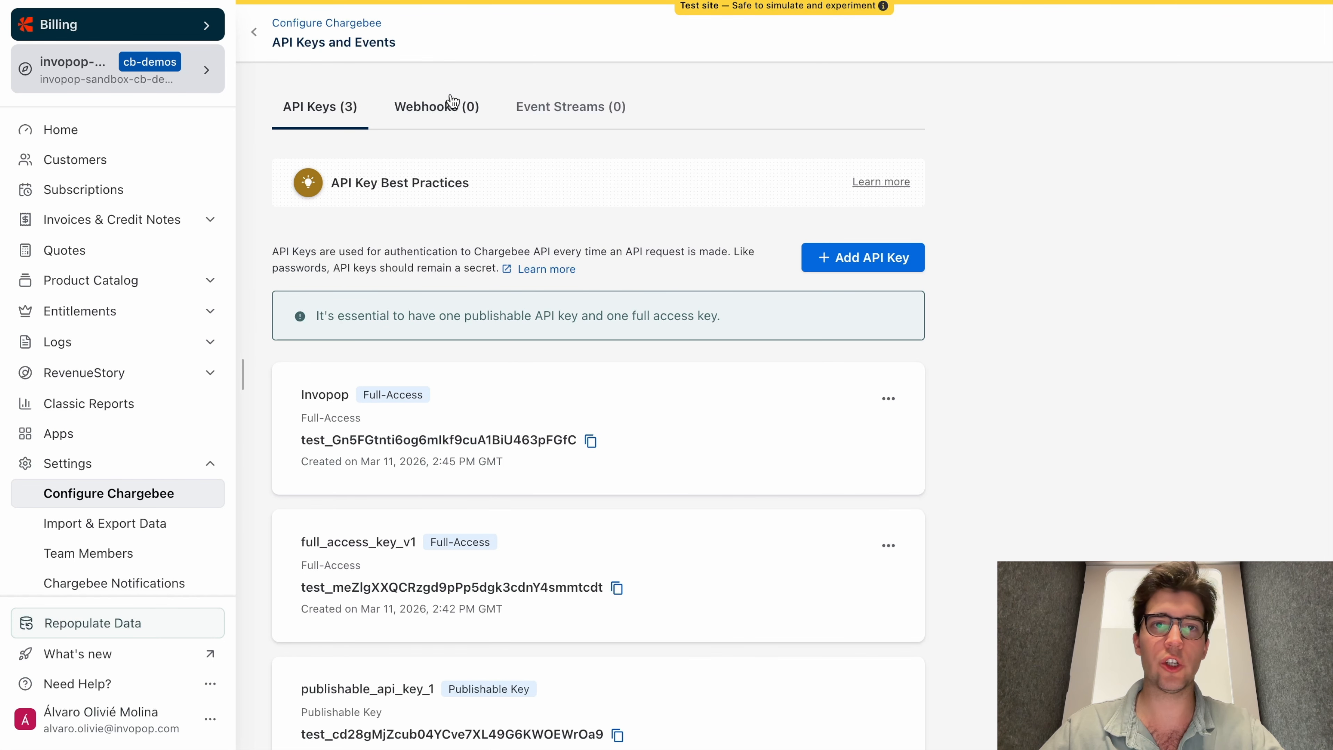
{"action": "left_click", "coordinate": [451, 79]}
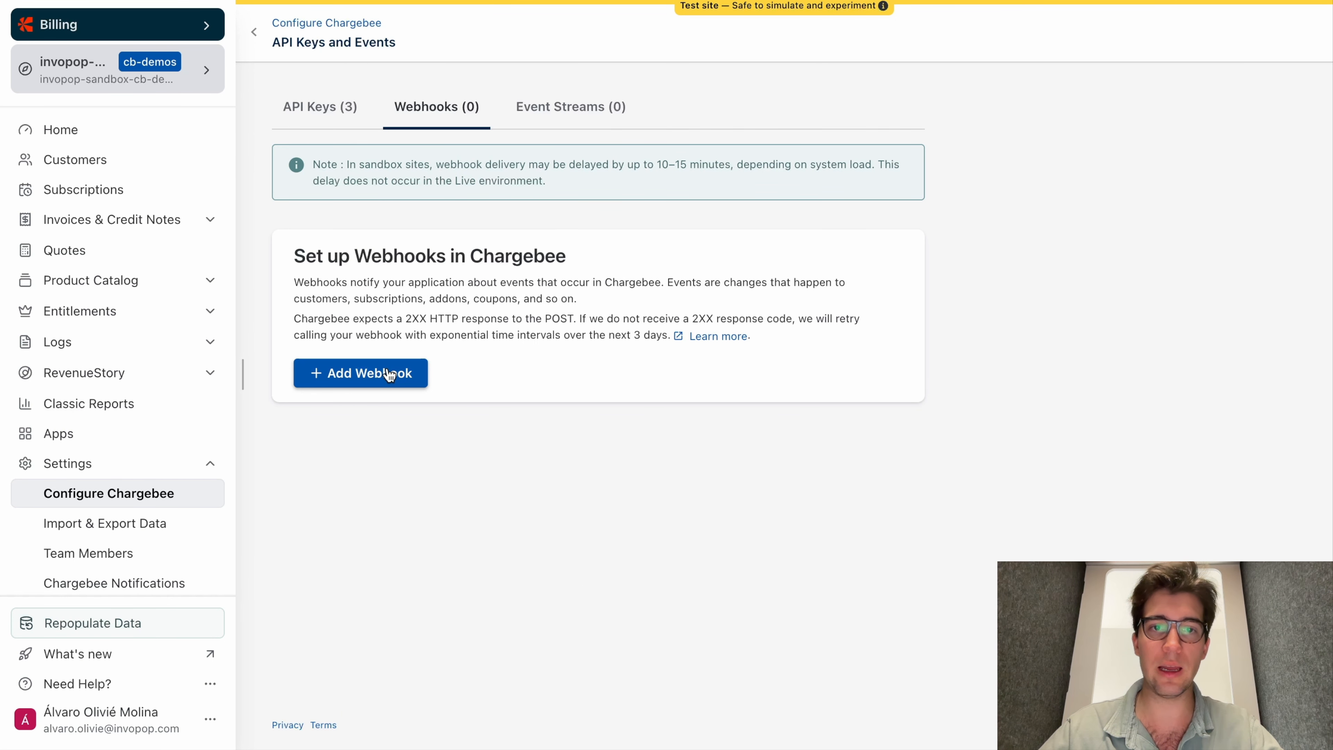
{"action": "left_click", "coordinate": [389, 374]}
{"action": "type", "text": "Invopo"}
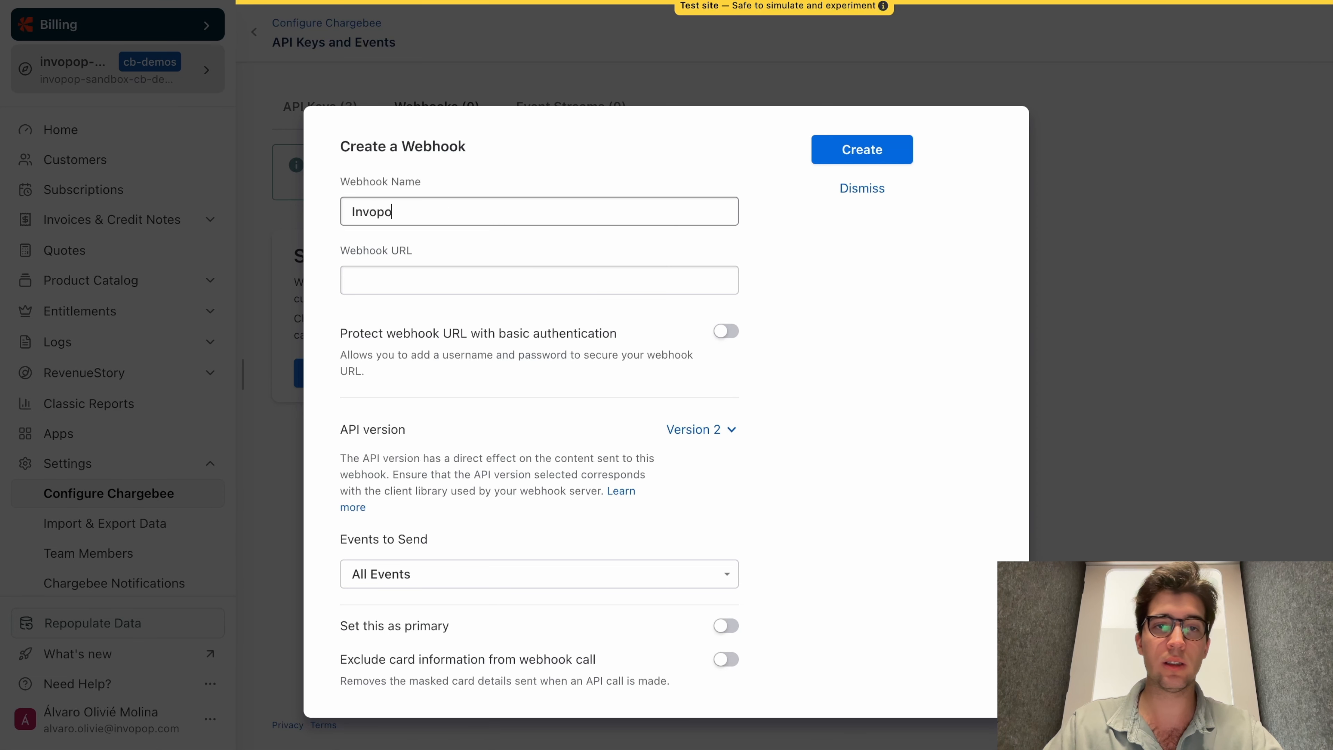
{"action": "type", "text": "p"}
{"action": "key", "text": "Tab"}
{"action": "key", "text": "super+v"}
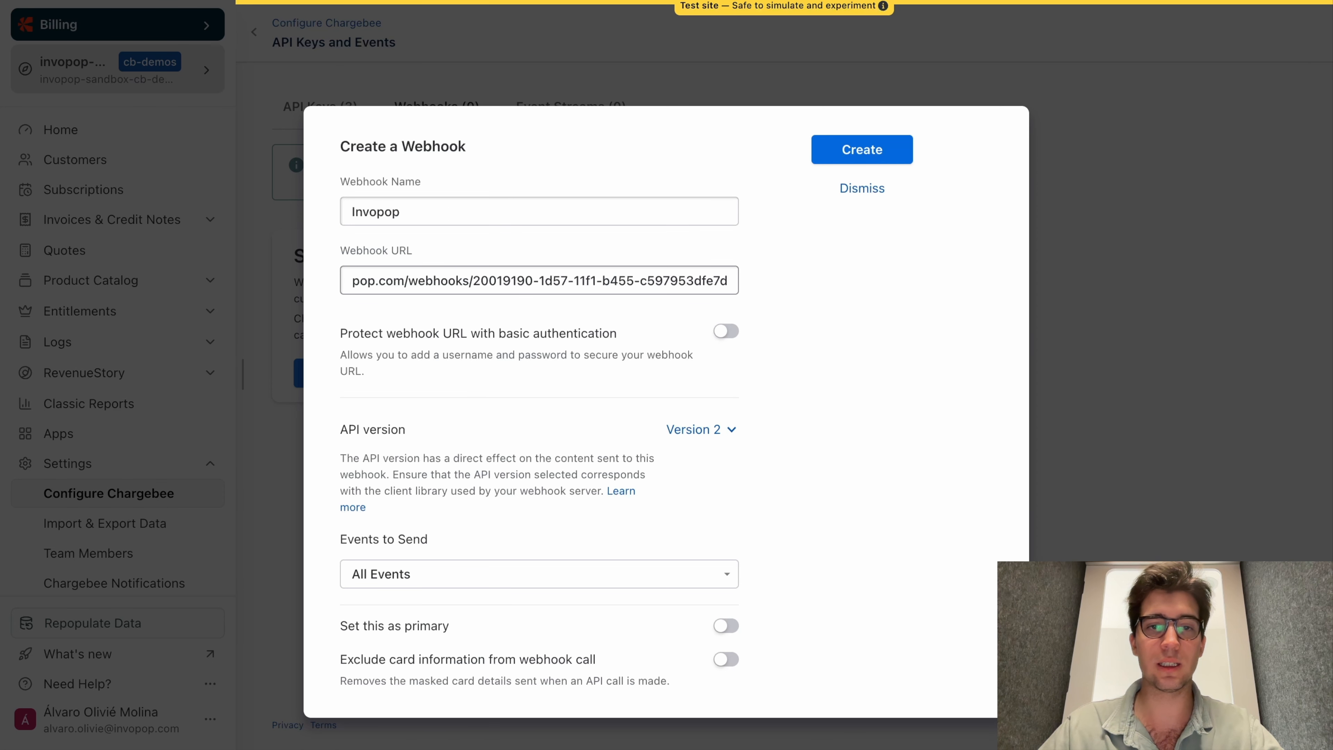
- Add Invoice Generated to the events sent by the webhook
{"action": "scroll", "coordinate": [462, 377], "scroll_direction": "down", "scroll_amount": 2}
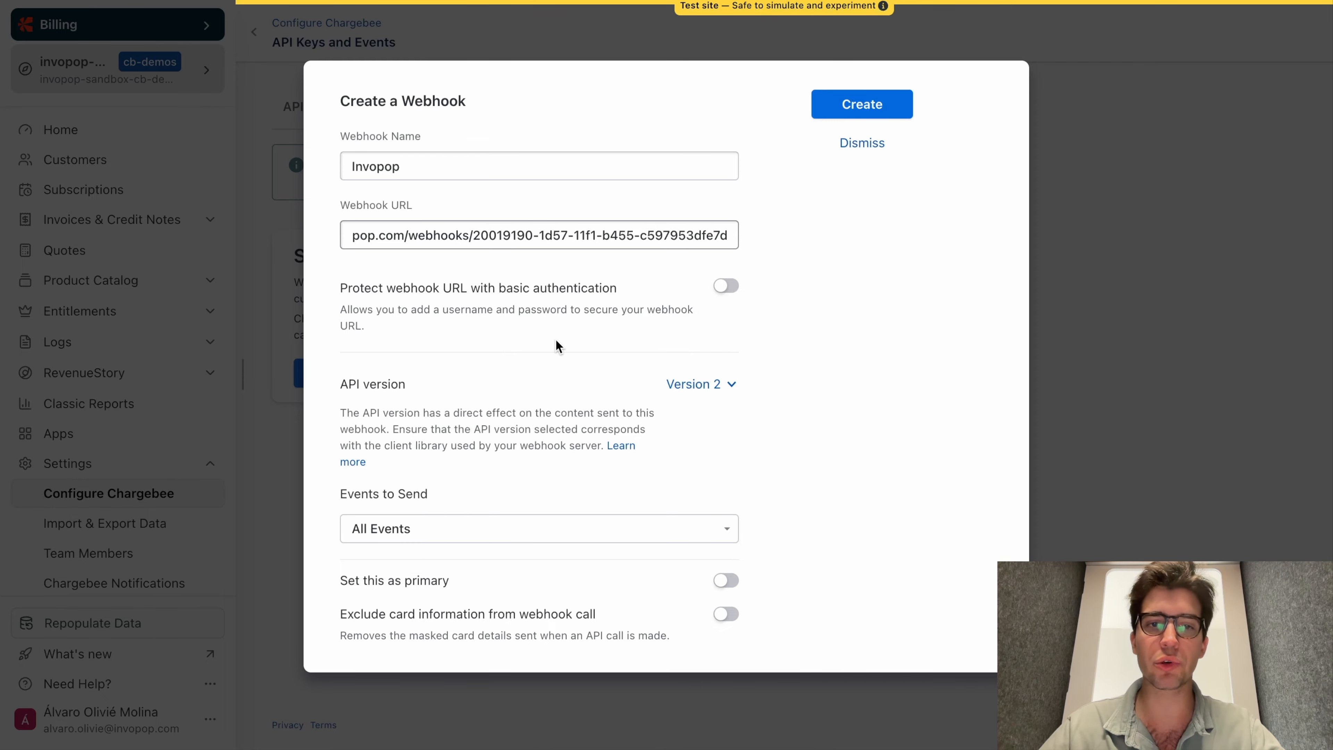
{"action": "scroll", "coordinate": [556, 342], "scroll_direction": "down", "scroll_amount": 5}
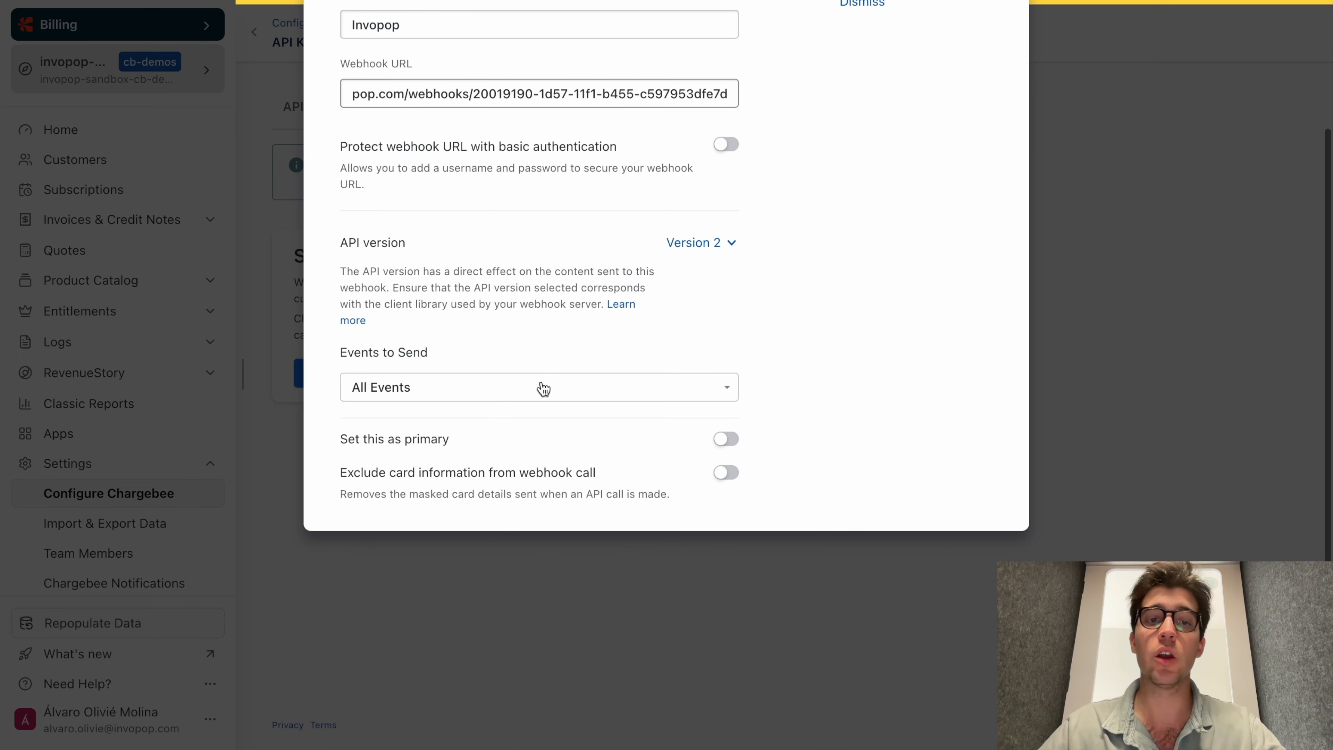
{"action": "left_click", "coordinate": [577, 387]}
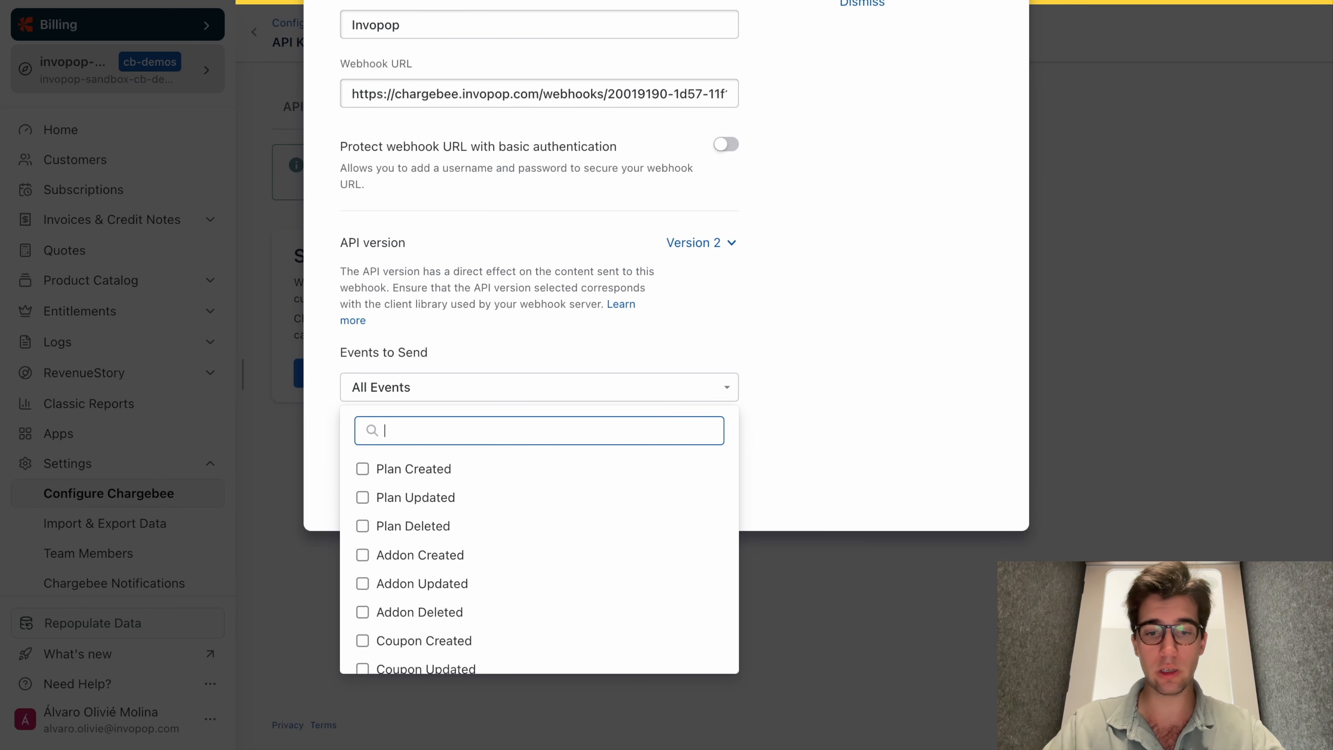
{"action": "type", "text": "invoic"}
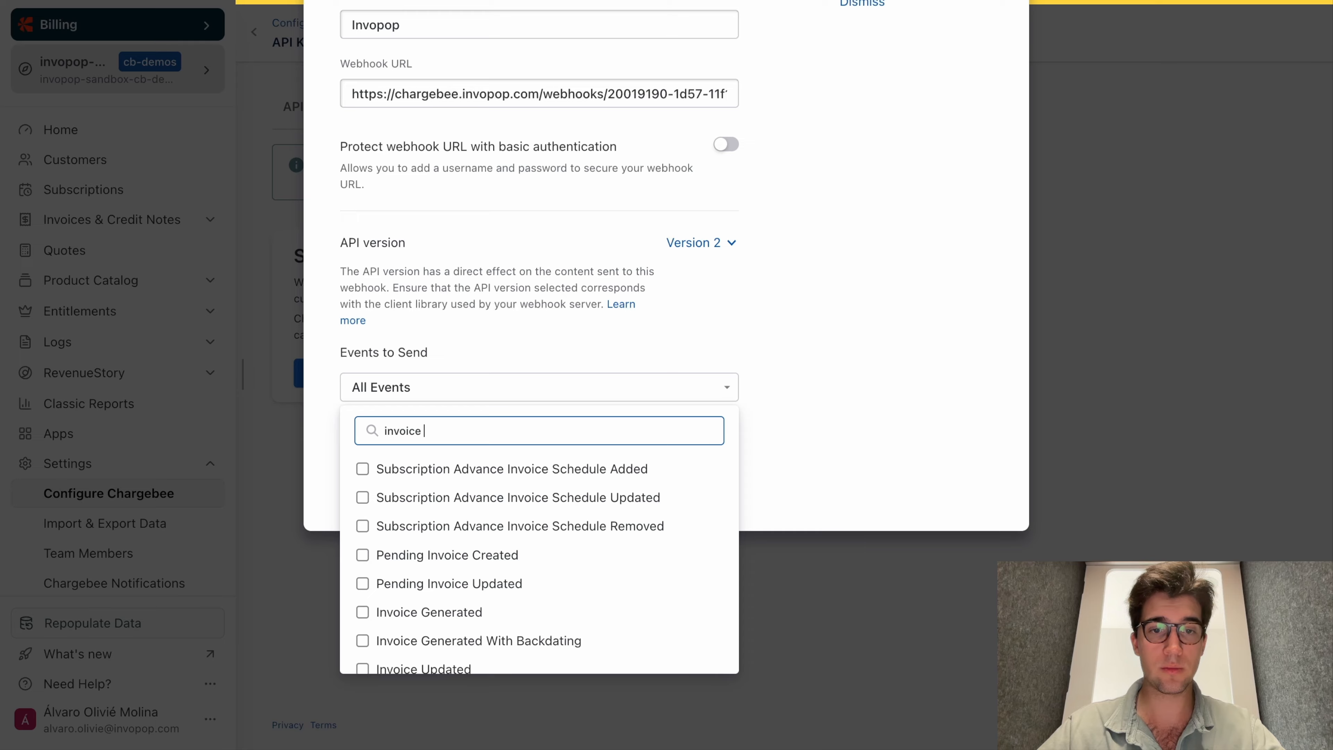
{"action": "type", "text": "e"}
{"action": "left_click", "coordinate": [440, 614]}
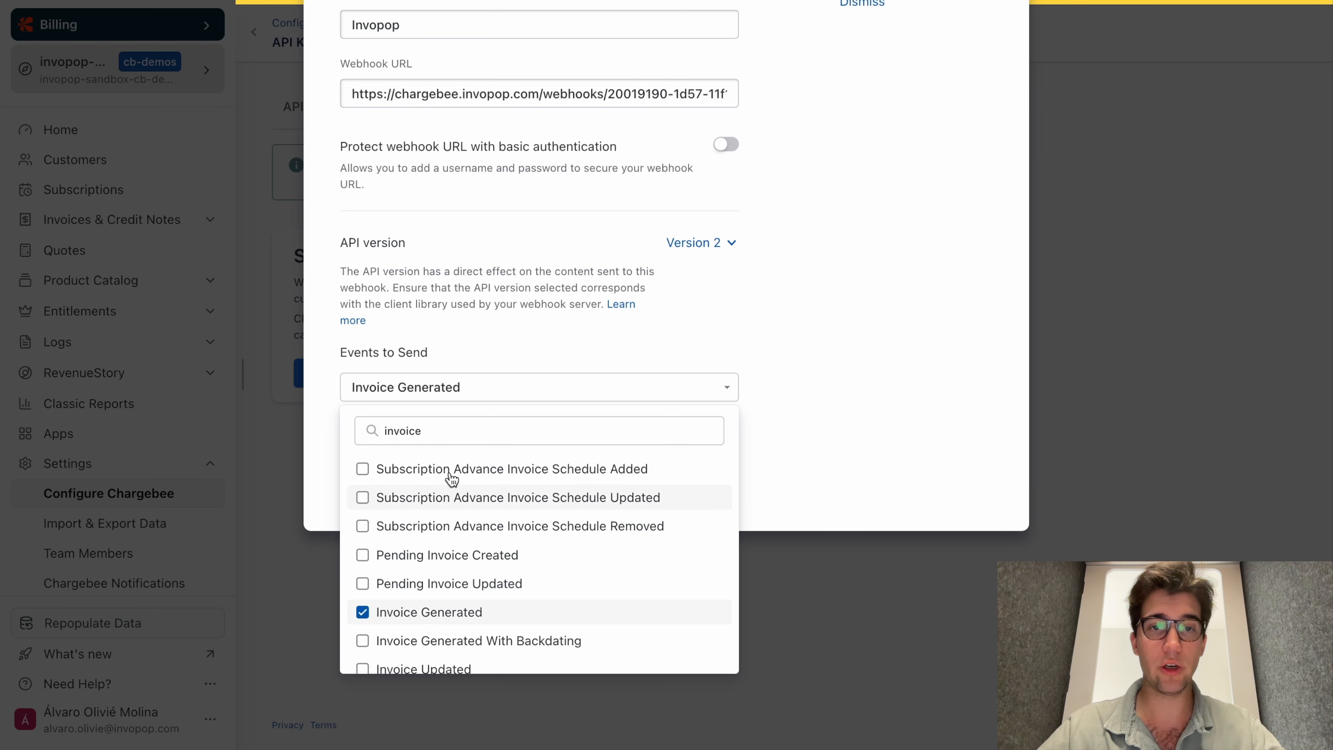
- Add Credit Note Created to the events to send and create the webhook
{"action": "left_click", "coordinate": [451, 438]}
{"action": "key", "text": "super+a"}
{"action": "key", "text": "BackSpace"}
{"action": "type", "text": "credi"}
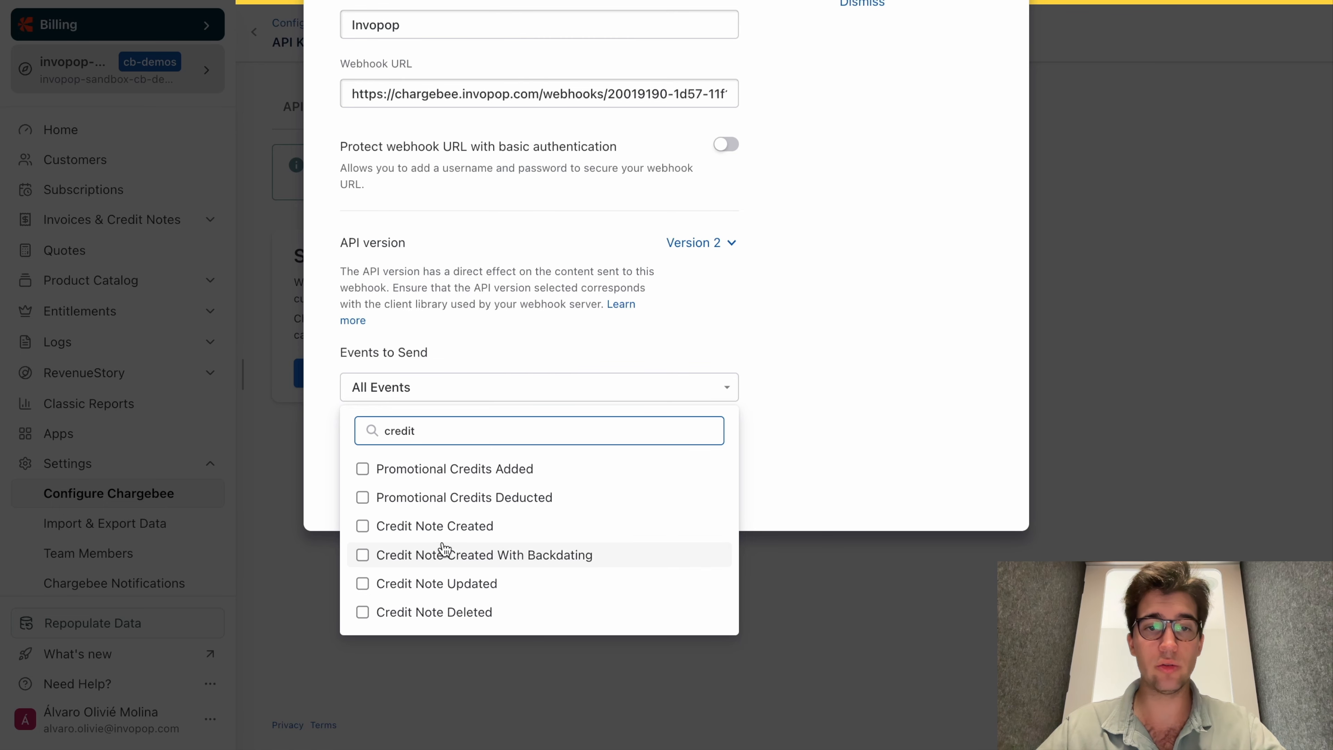
{"action": "left_click", "coordinate": [471, 537]}
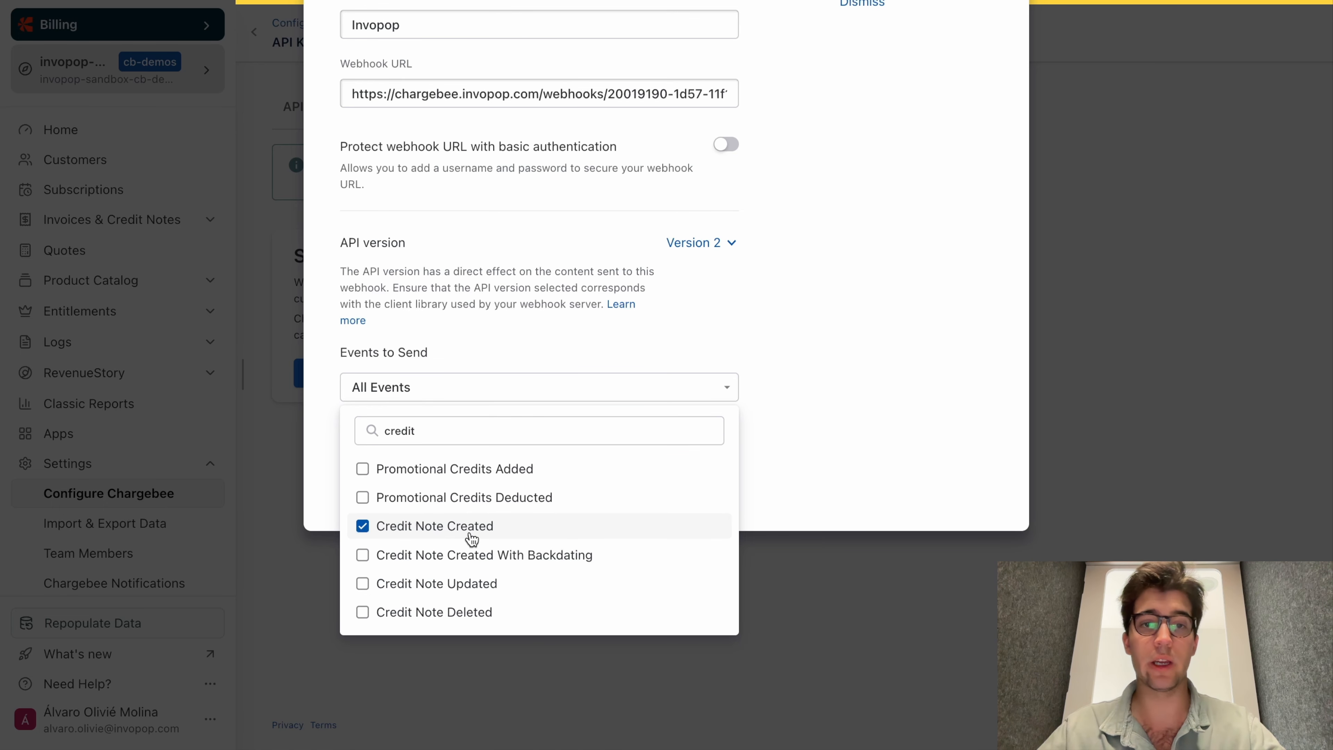
{"action": "left_click", "coordinate": [851, 436]}
{"action": "scroll", "coordinate": [832, 349], "scroll_direction": "up", "scroll_amount": 3}
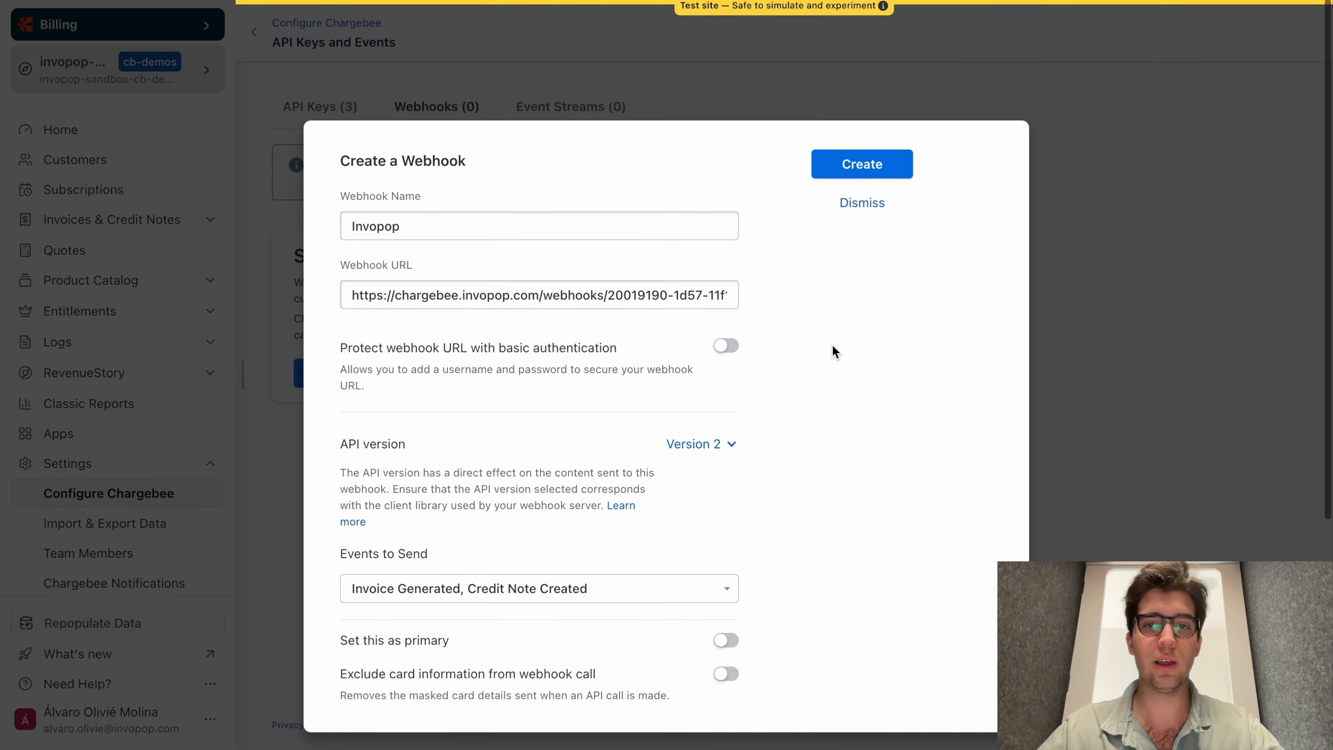
{"action": "left_click", "coordinate": [869, 149]}
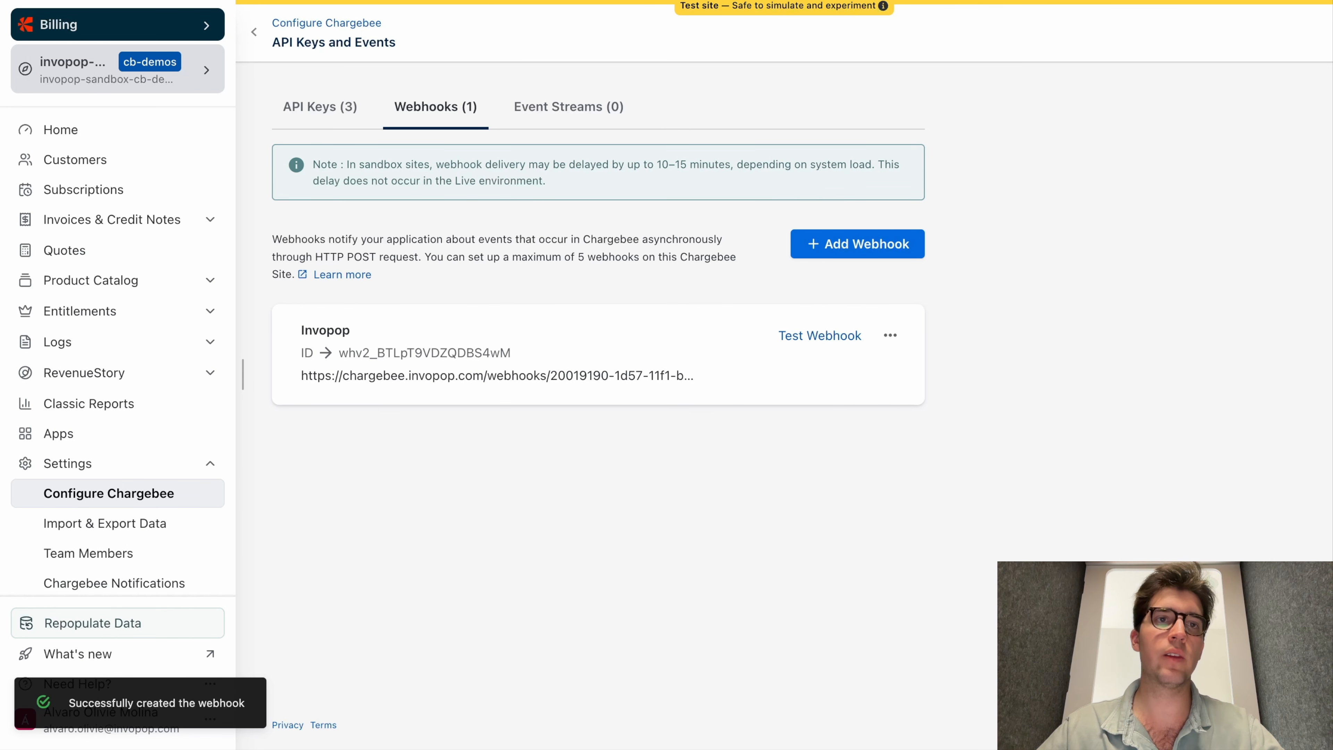
- Switch to Invopop and examine the Import Chargebee document step's settings in the Chargebee PDF invoice workflow
{"action": "key", "text": "ctrl+Tab"}
{"action": "left_click", "coordinate": [919, 25]}
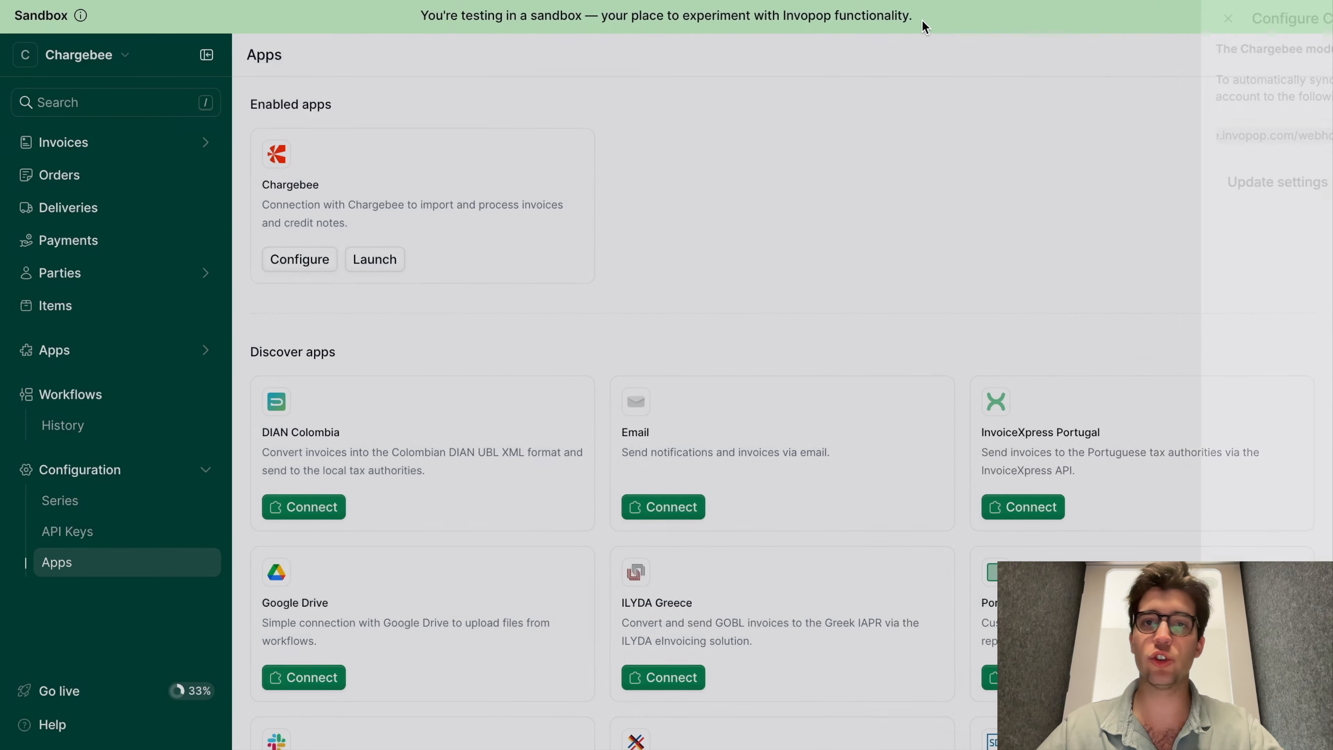
{"action": "left_click", "coordinate": [89, 396]}
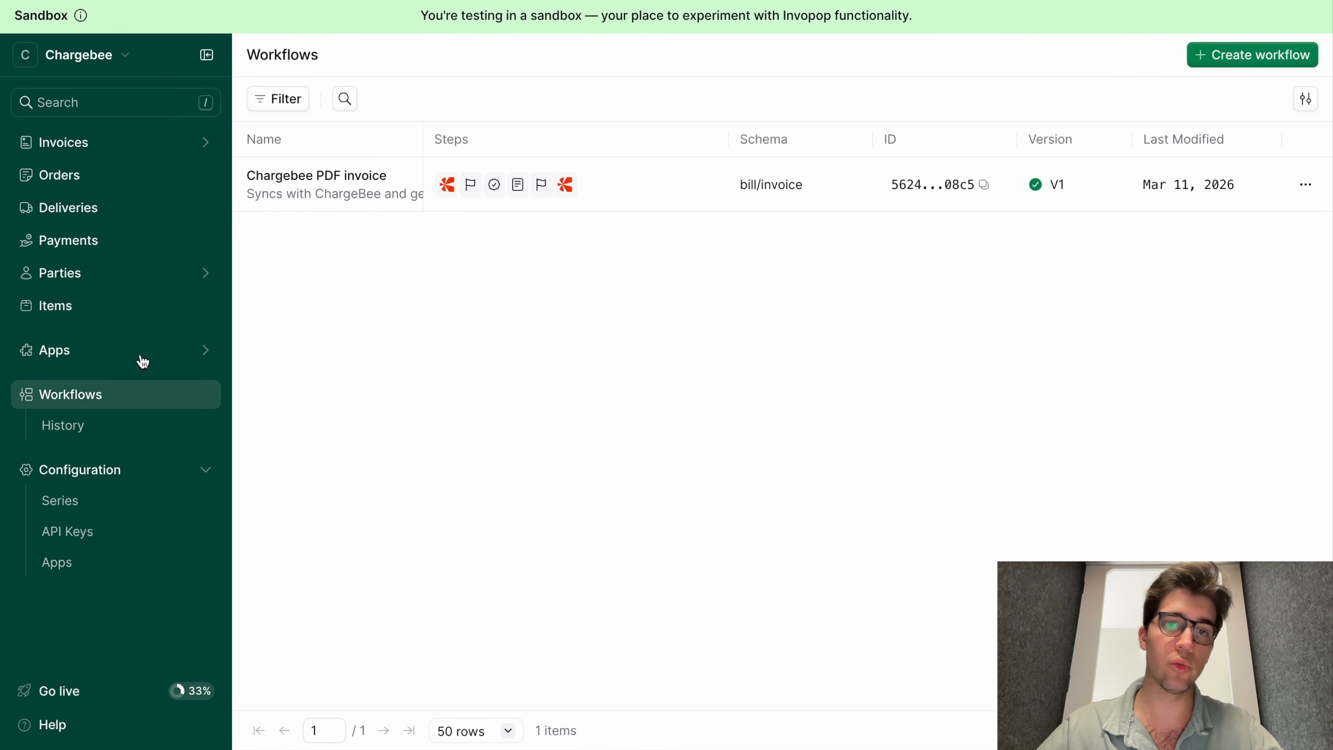
{"action": "left_click", "coordinate": [382, 202]}
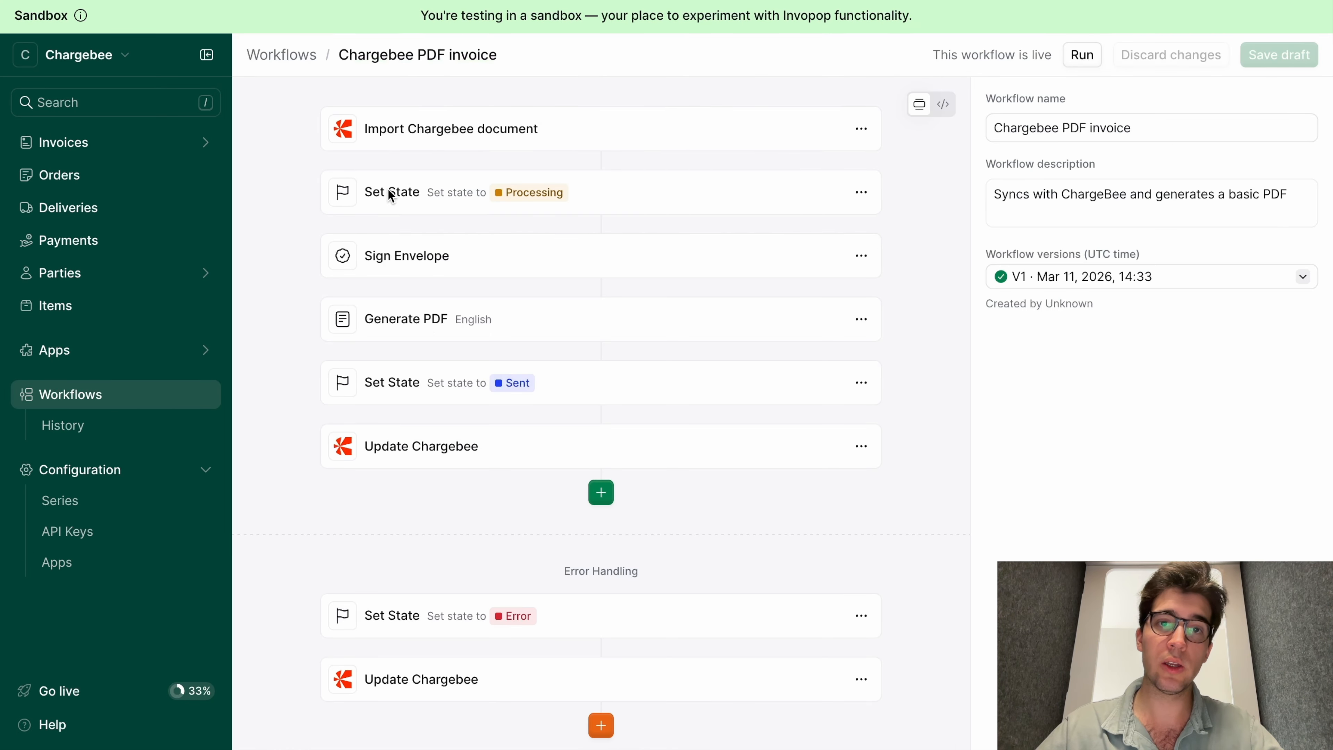
{"action": "left_click", "coordinate": [516, 128]}
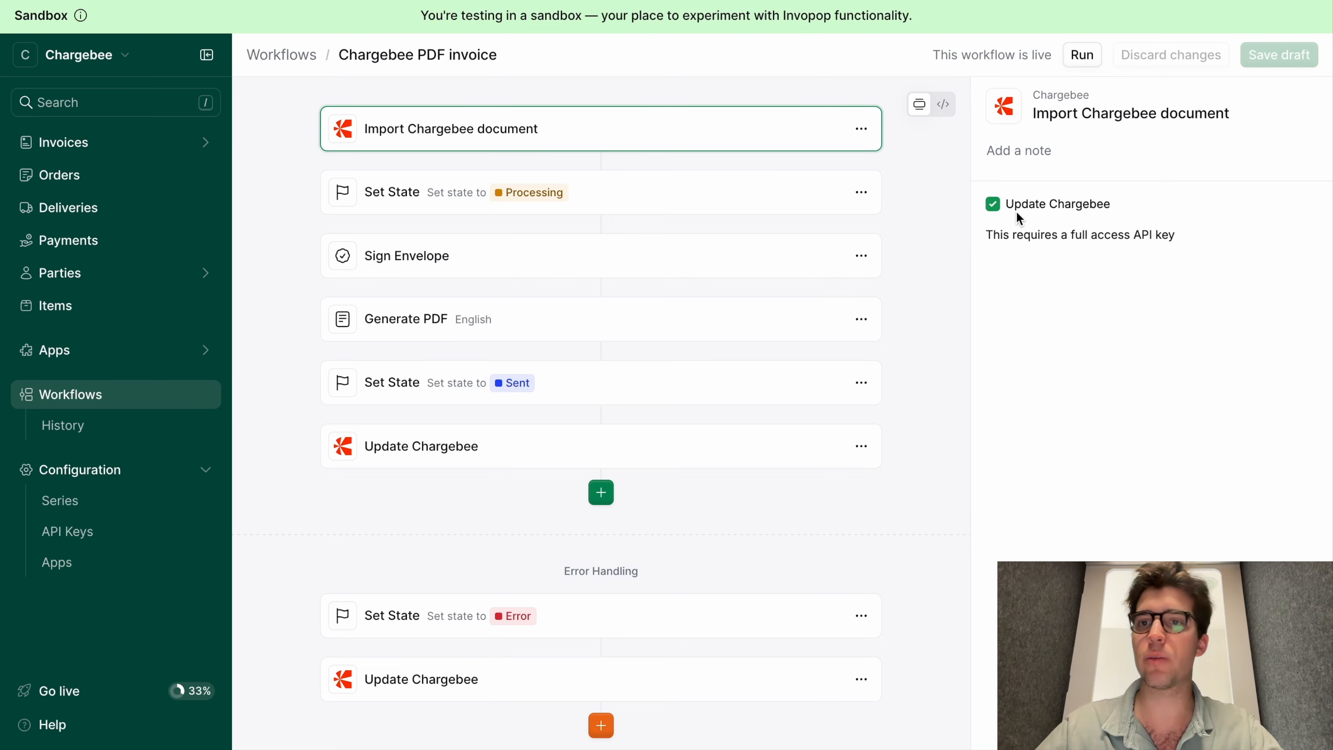
- Toggle Update Chargebee off and back on in the Import Chargebee document step and save the workflow
{"action": "left_click", "coordinate": [993, 206]}
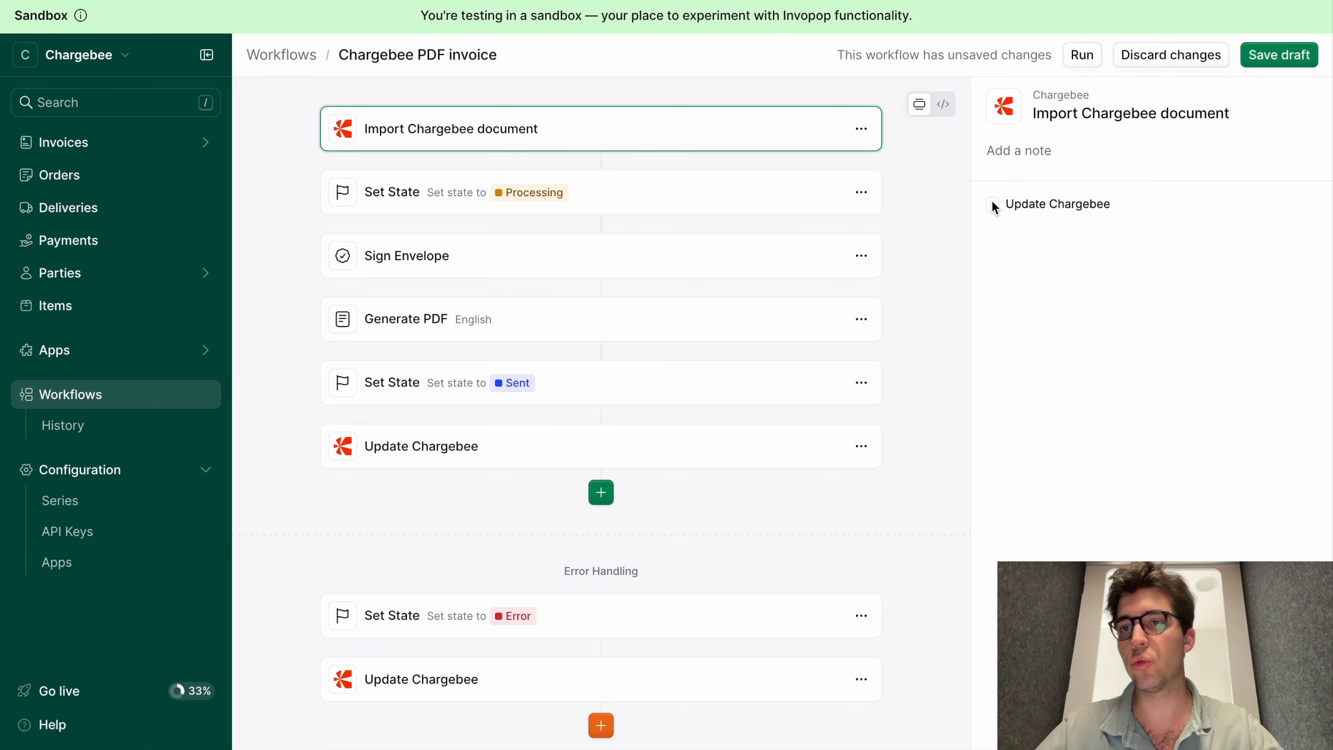
{"action": "left_click", "coordinate": [994, 205]}
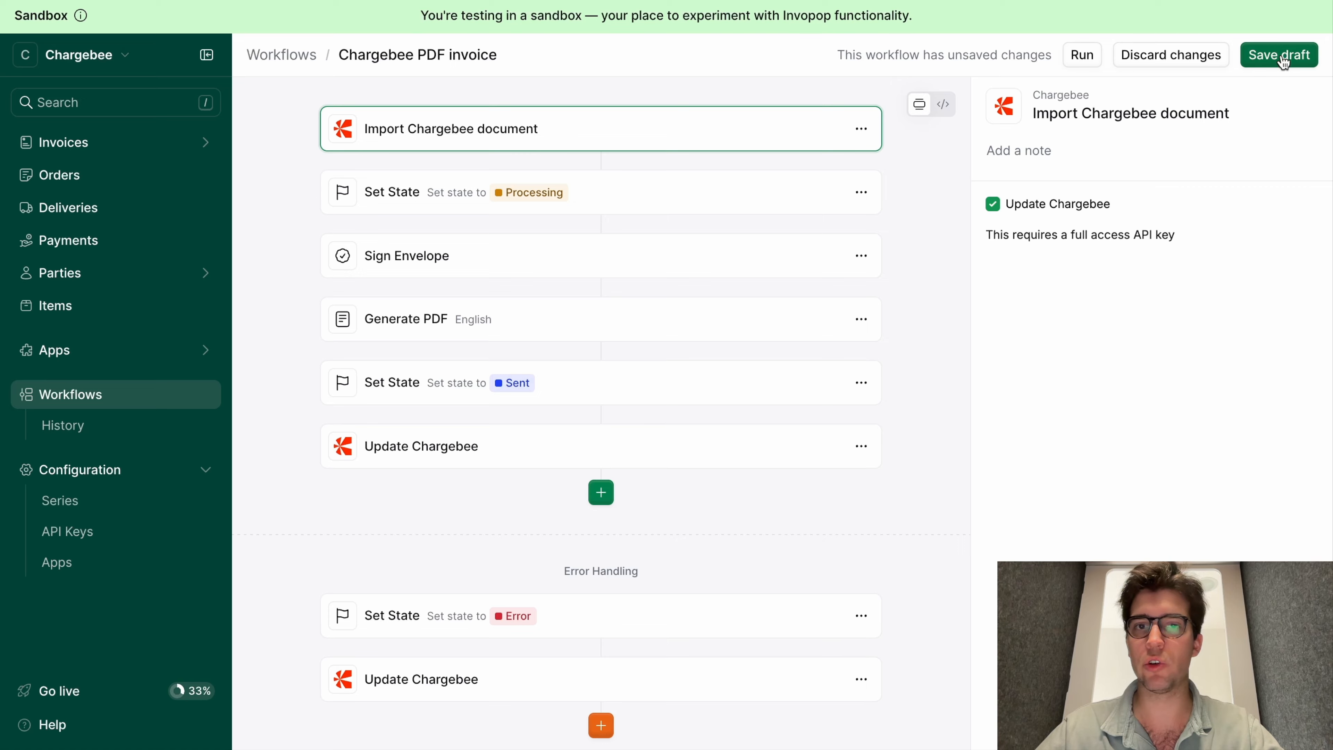
{"action": "left_click", "coordinate": [1284, 62]}
{"action": "left_click", "coordinate": [1284, 62]}
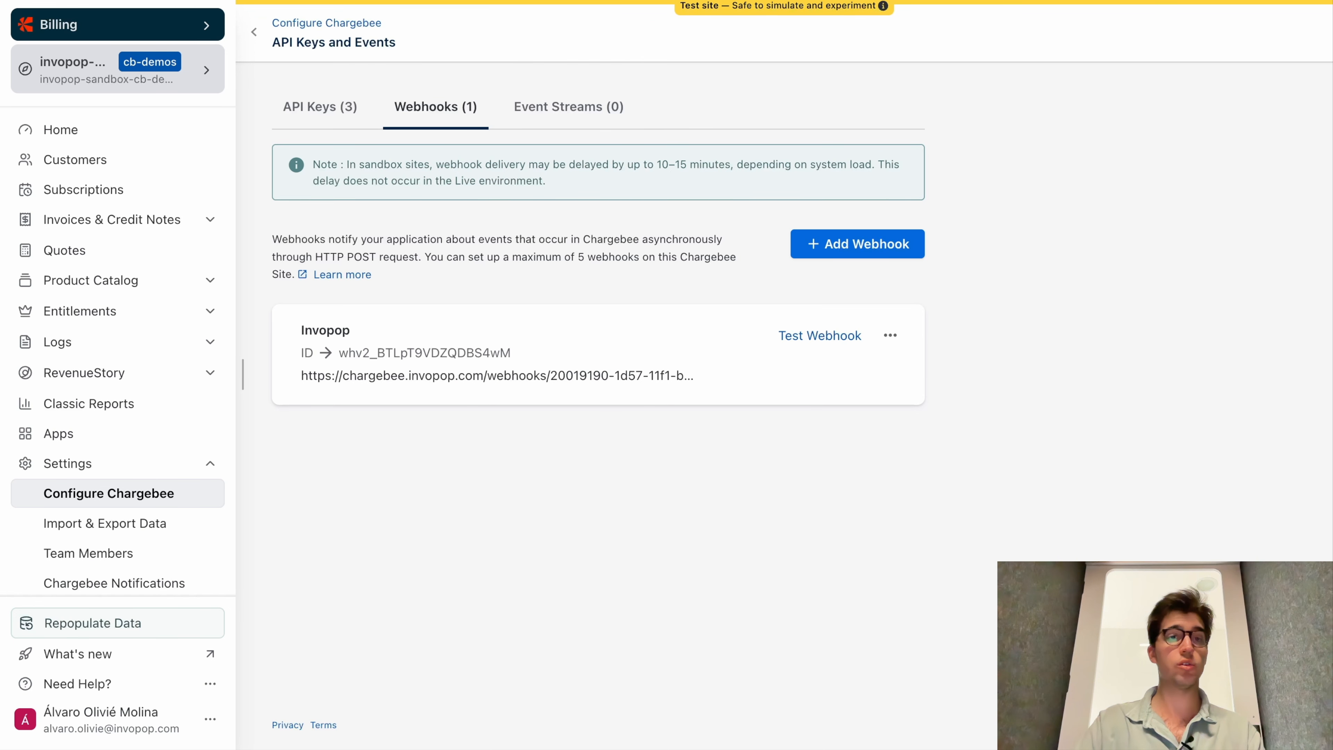
- Switch to Chargebee and create a quick charge of 15 EUR with the description "test" for the existing customer
{"action": "left_click", "coordinate": [90, 167]}
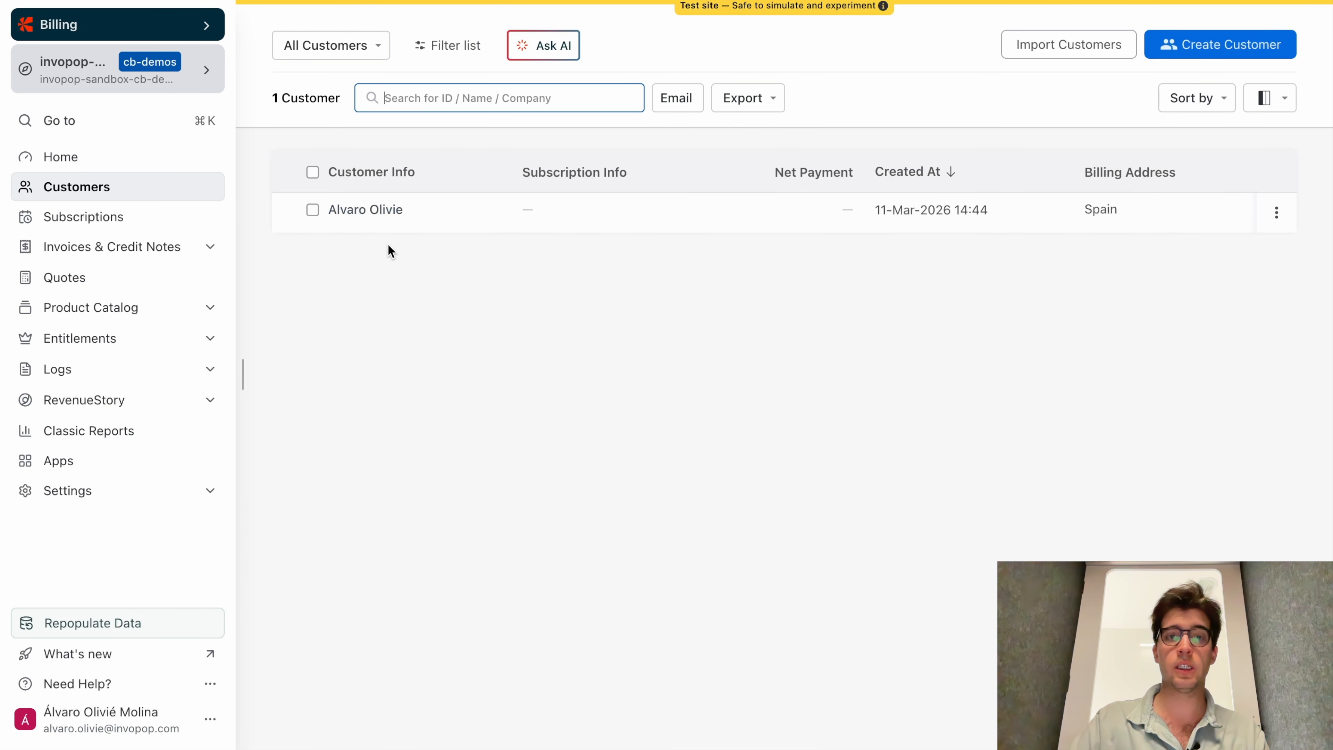
{"action": "left_click", "coordinate": [385, 216]}
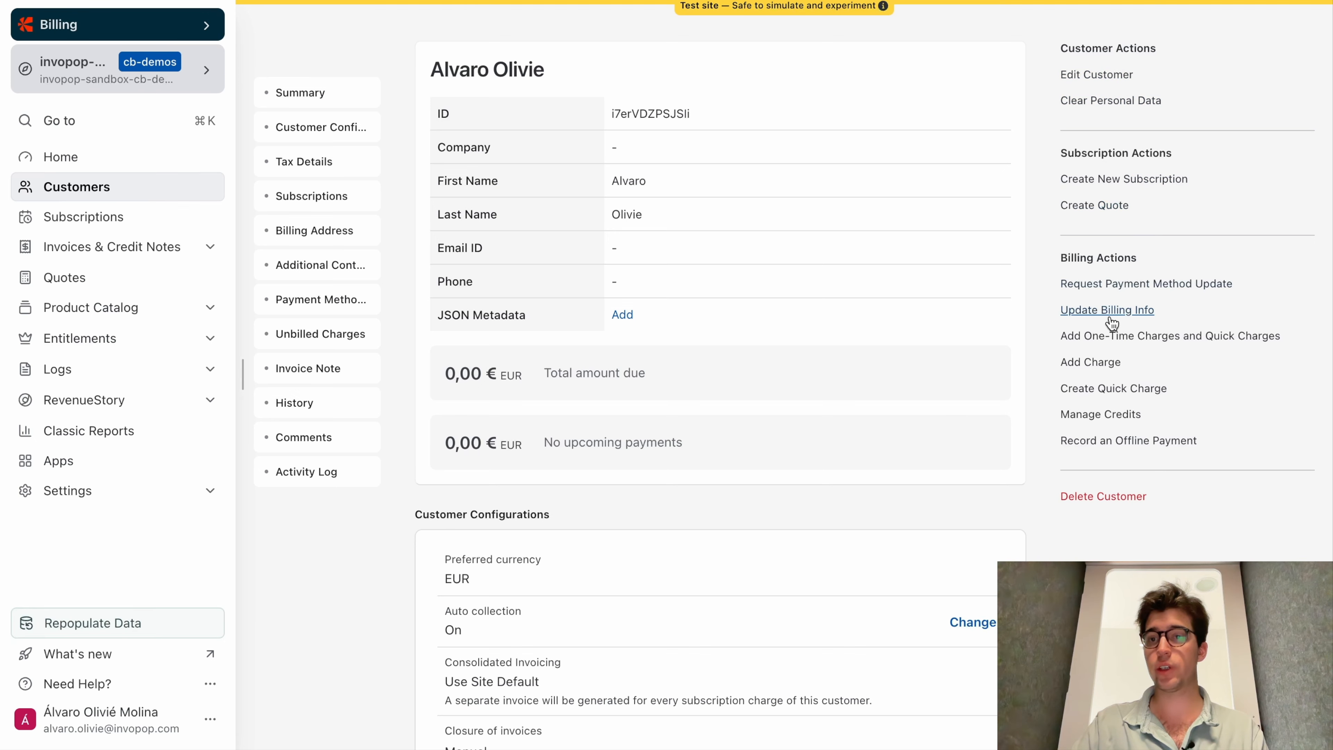
{"action": "left_click", "coordinate": [1115, 365]}
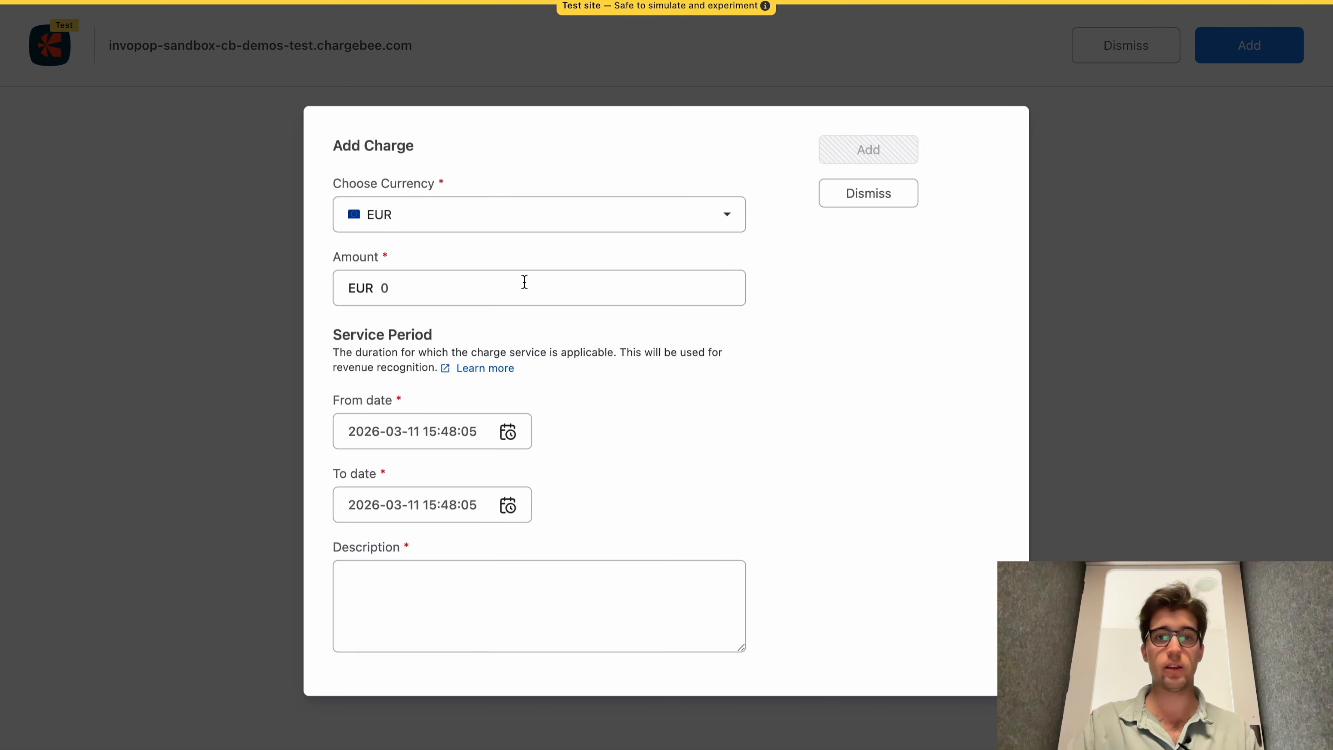
{"action": "left_click", "coordinate": [525, 282]}
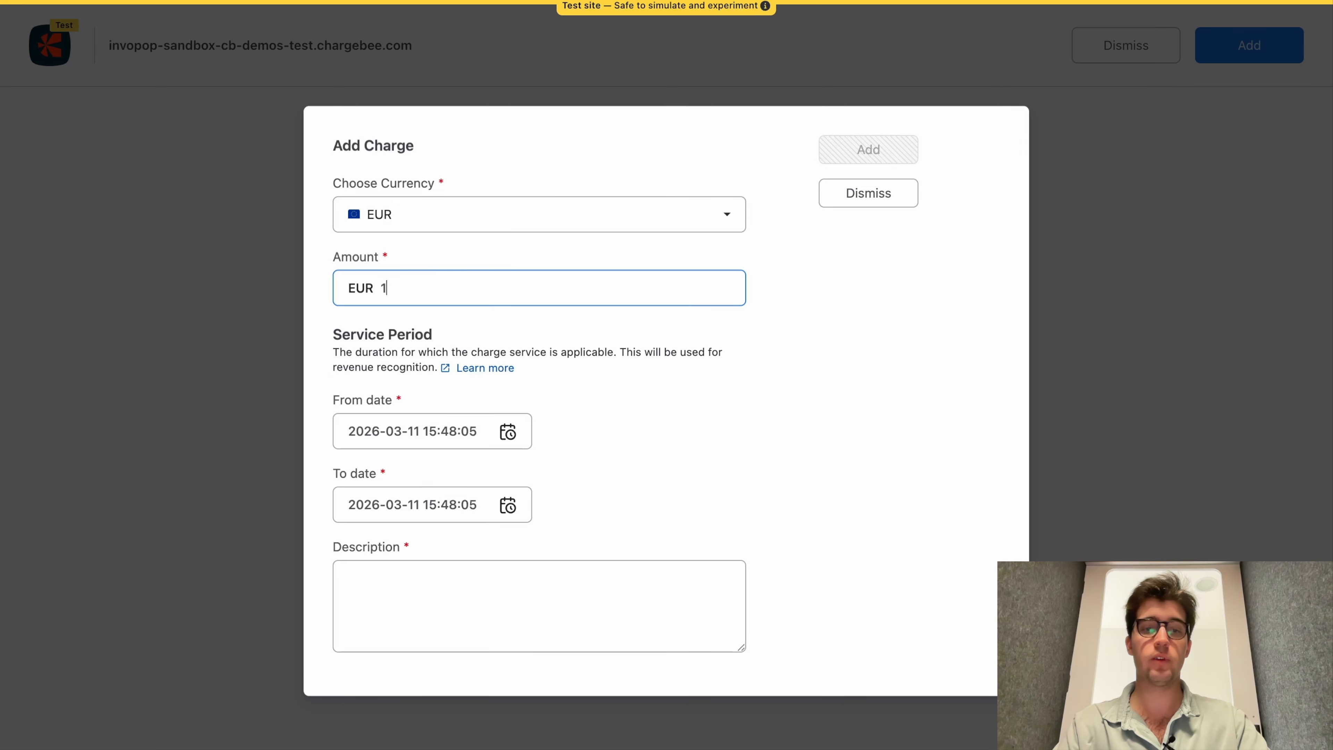
{"action": "left_click", "coordinate": [396, 602]}
{"action": "type", "text": "test"}
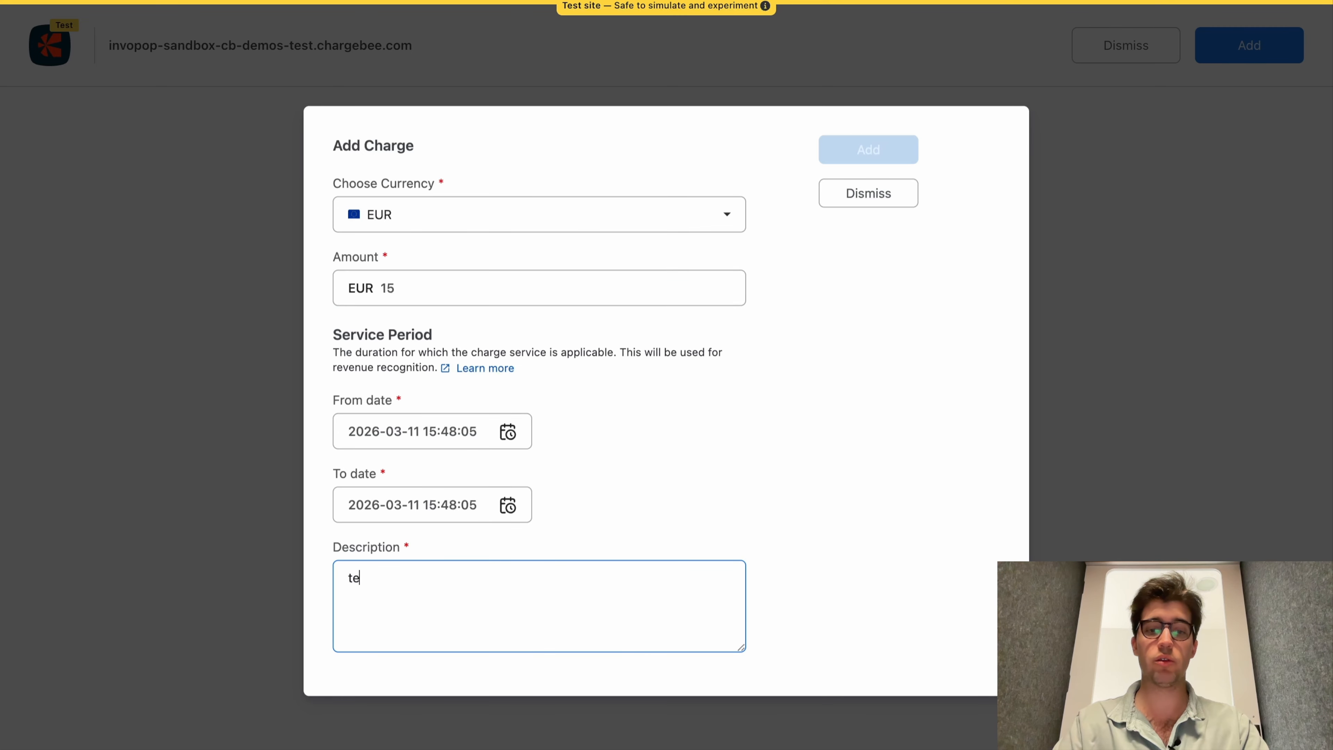
{"action": "left_click", "coordinate": [891, 149]}
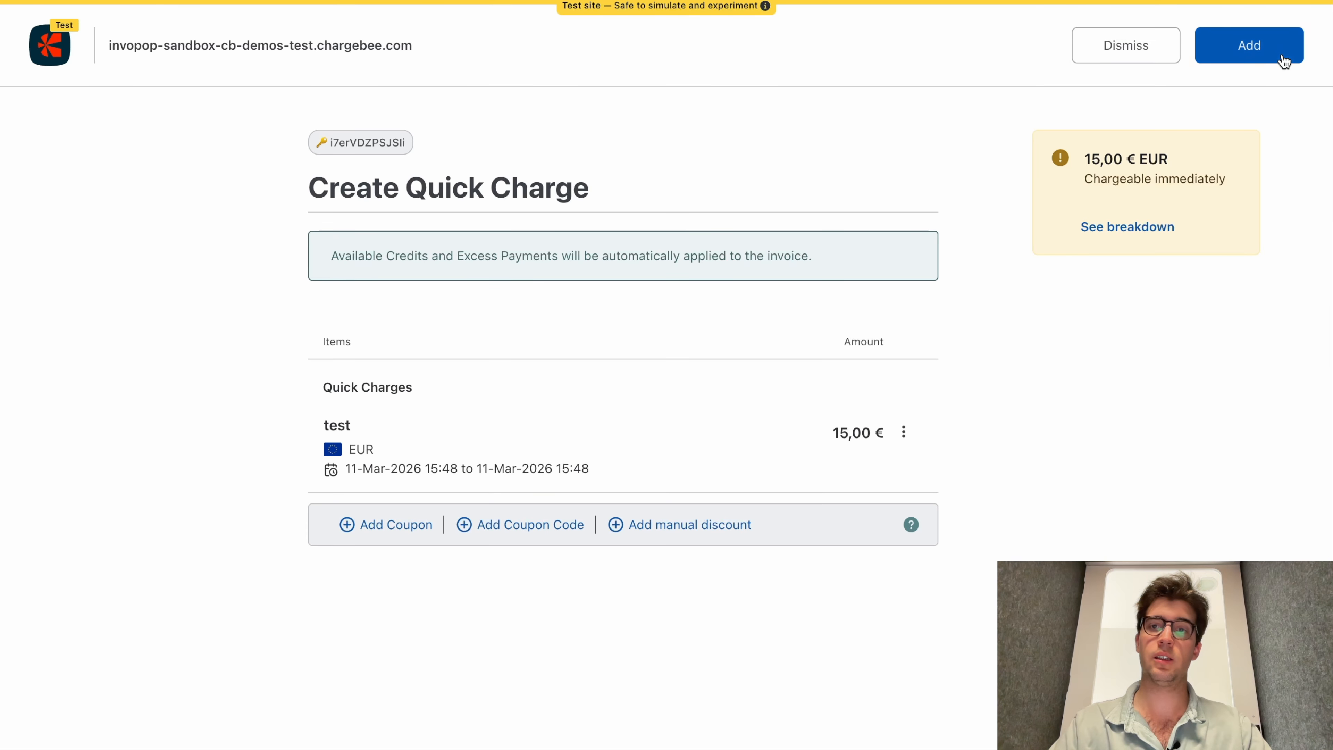
{"action": "left_click", "coordinate": [1282, 52]}
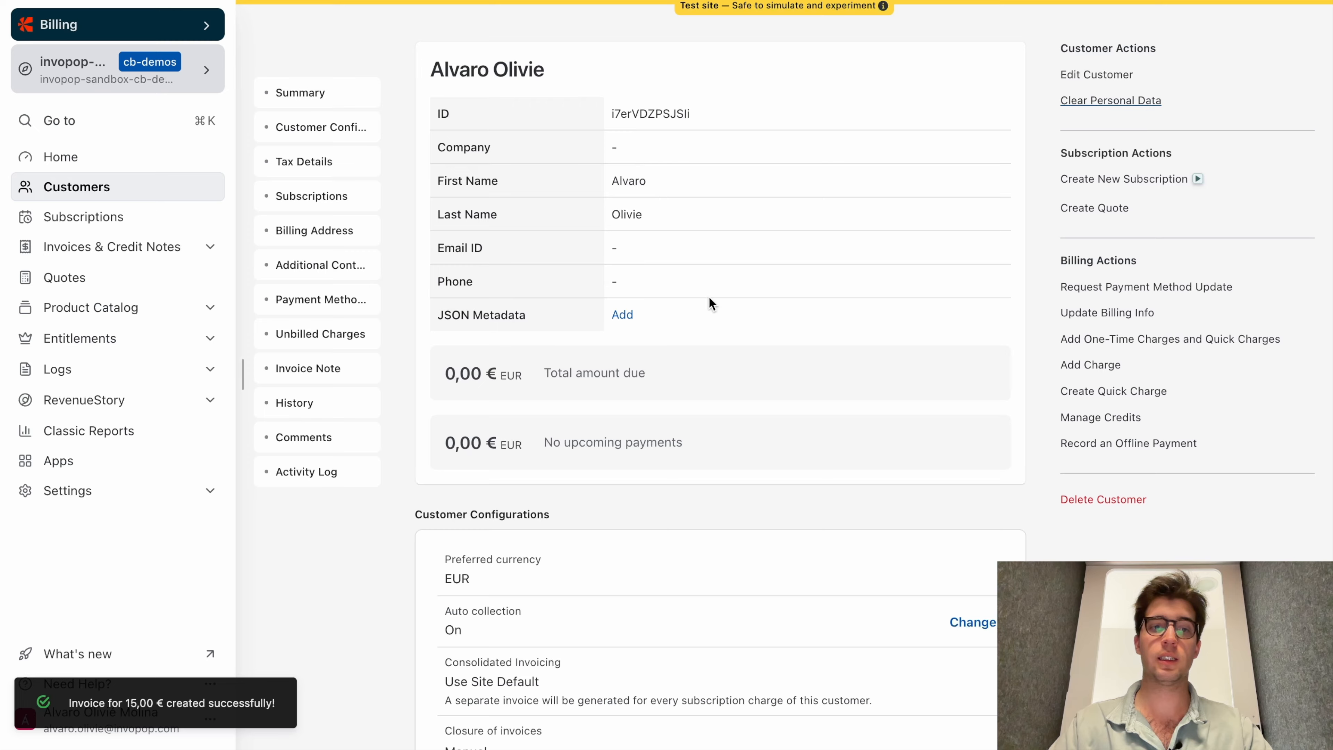
- Open the 15 EUR invoice from the customer's history and expand both Invopop comments on it
{"action": "scroll", "coordinate": [462, 477], "scroll_direction": "down", "scroll_amount": 10}
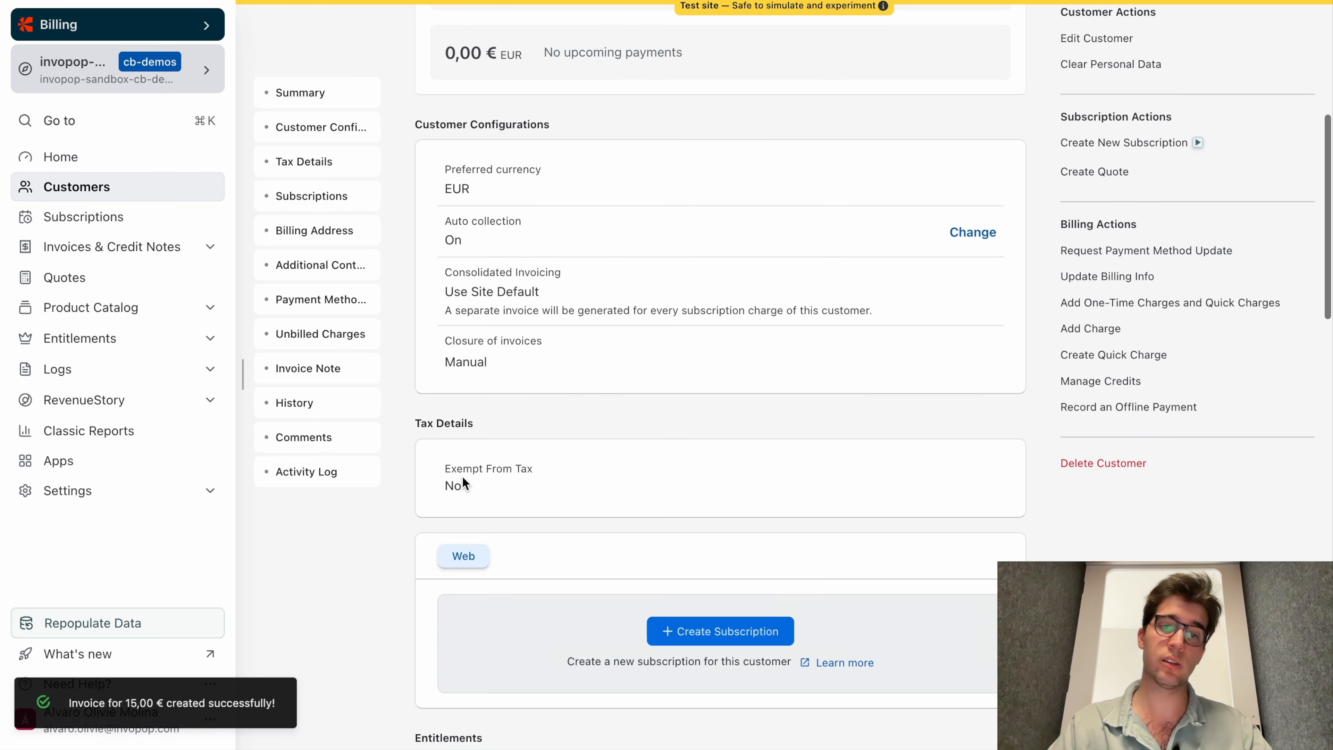
{"action": "scroll", "coordinate": [463, 478], "scroll_direction": "down", "scroll_amount": 14}
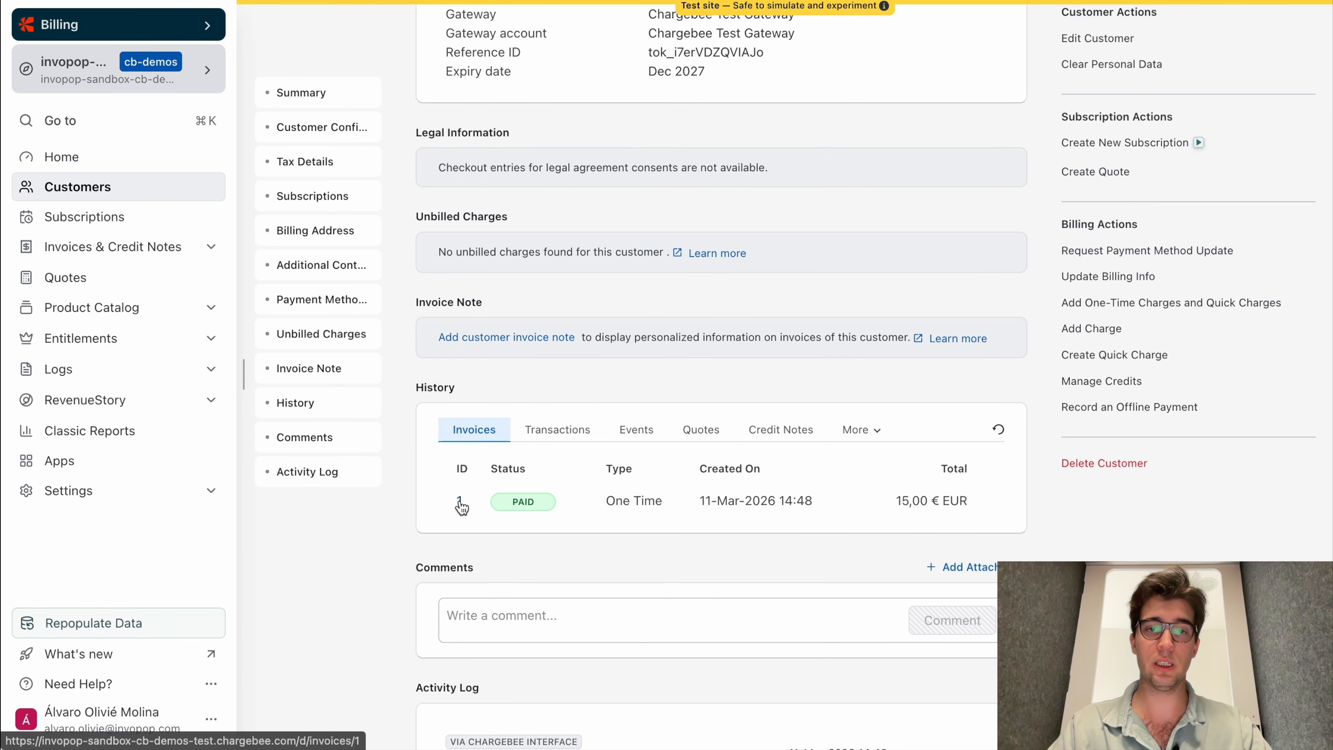
{"action": "left_click", "coordinate": [459, 500]}
{"action": "scroll", "coordinate": [477, 525], "scroll_direction": "down", "scroll_amount": 10}
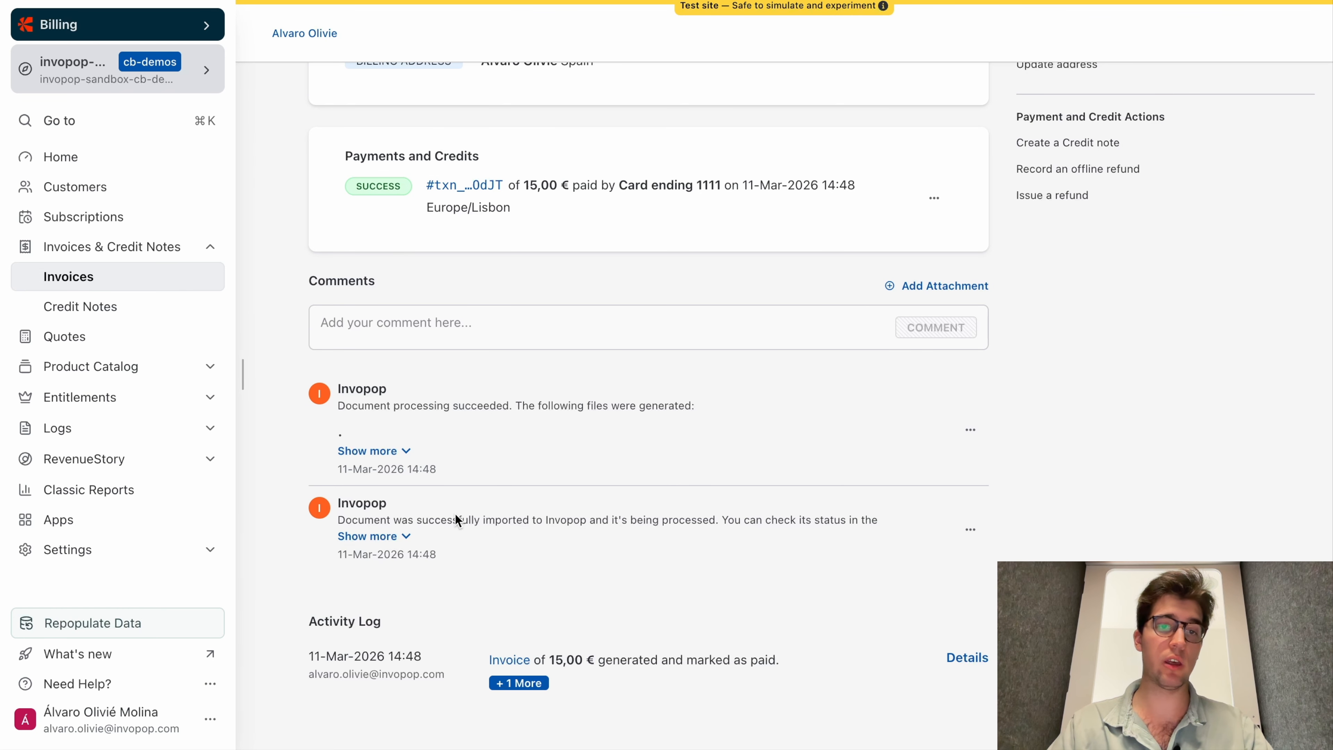
{"action": "left_click", "coordinate": [395, 537]}
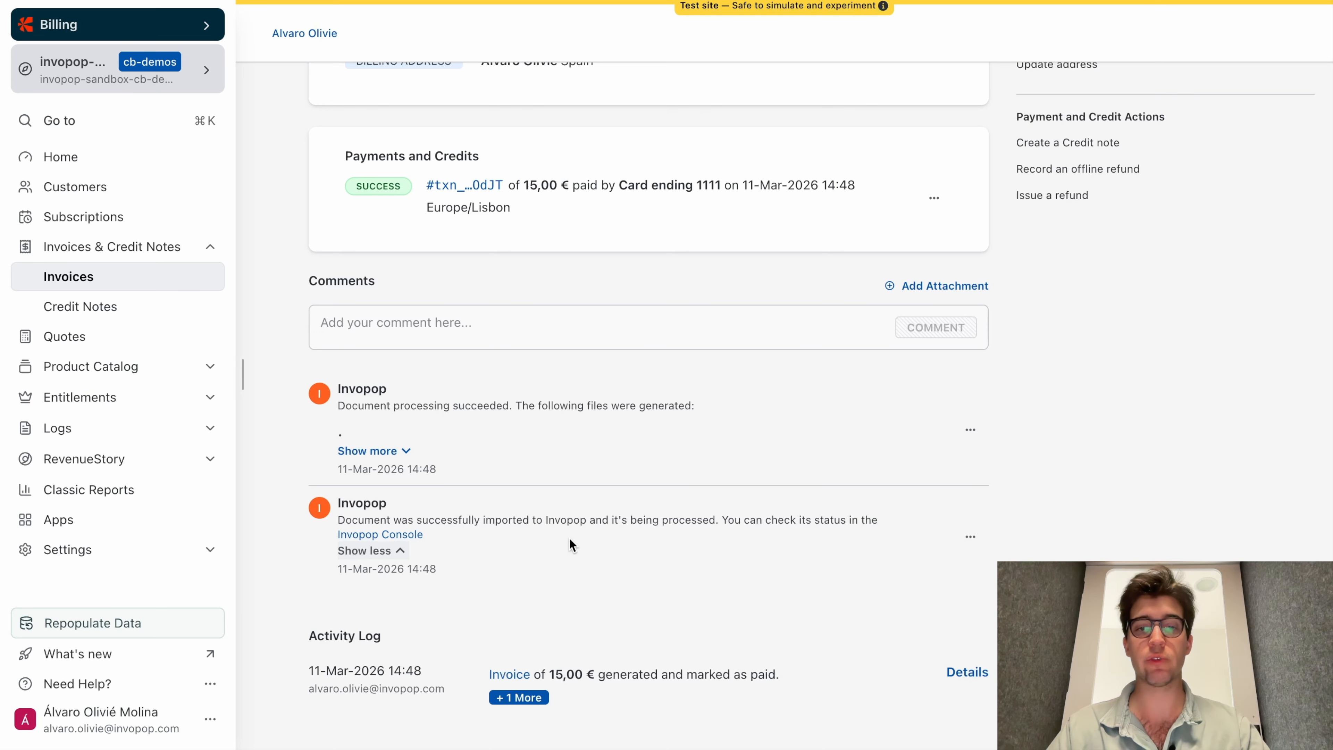
{"action": "left_click", "coordinate": [396, 454]}
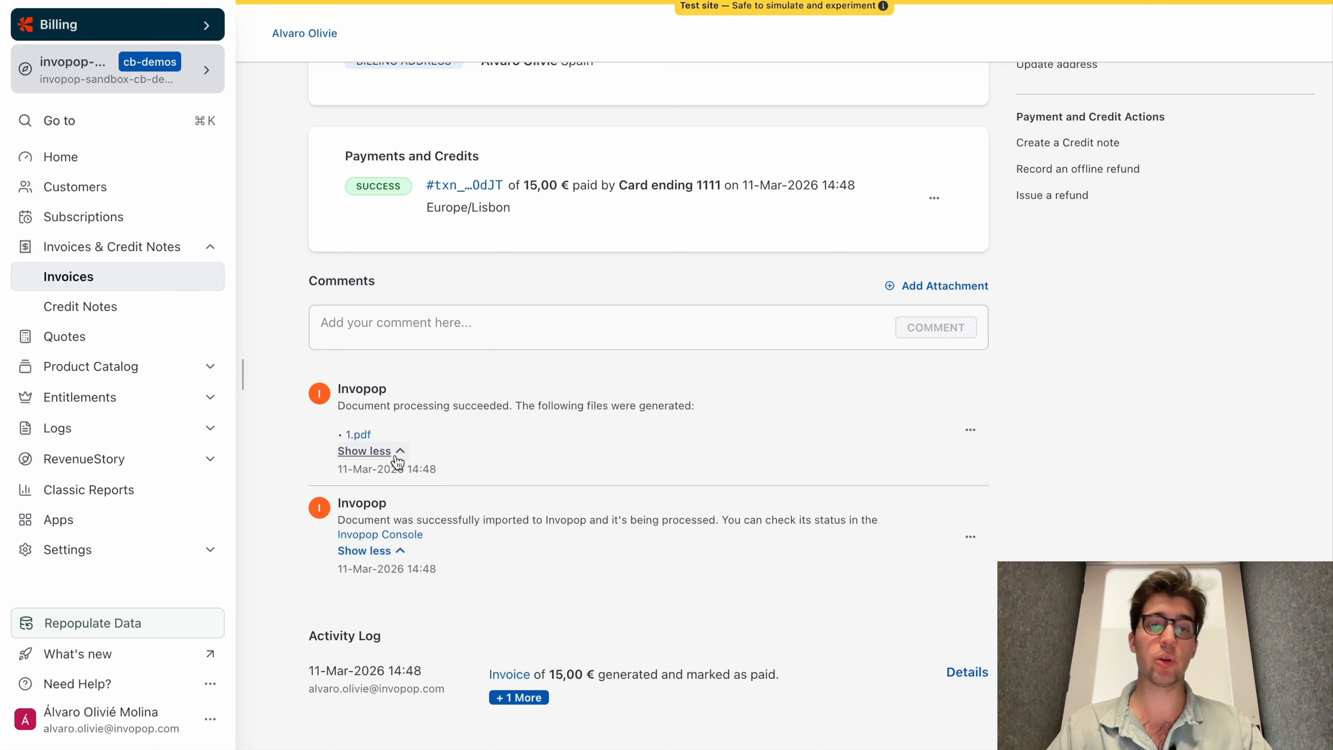
- Download 1.pdf from the Invopop comment, open it to review the generated invoice, and close it
{"action": "left_click", "coordinate": [359, 436]}
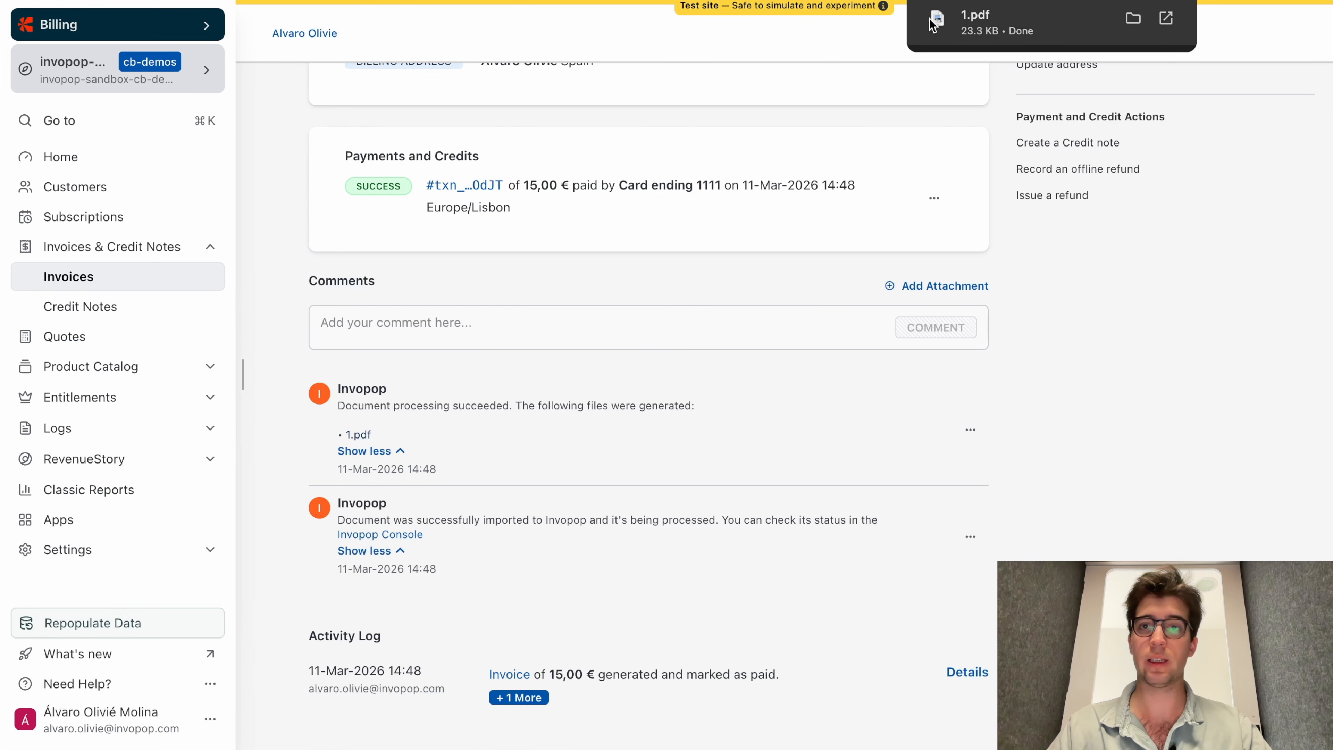
{"action": "left_click", "coordinate": [960, 27]}
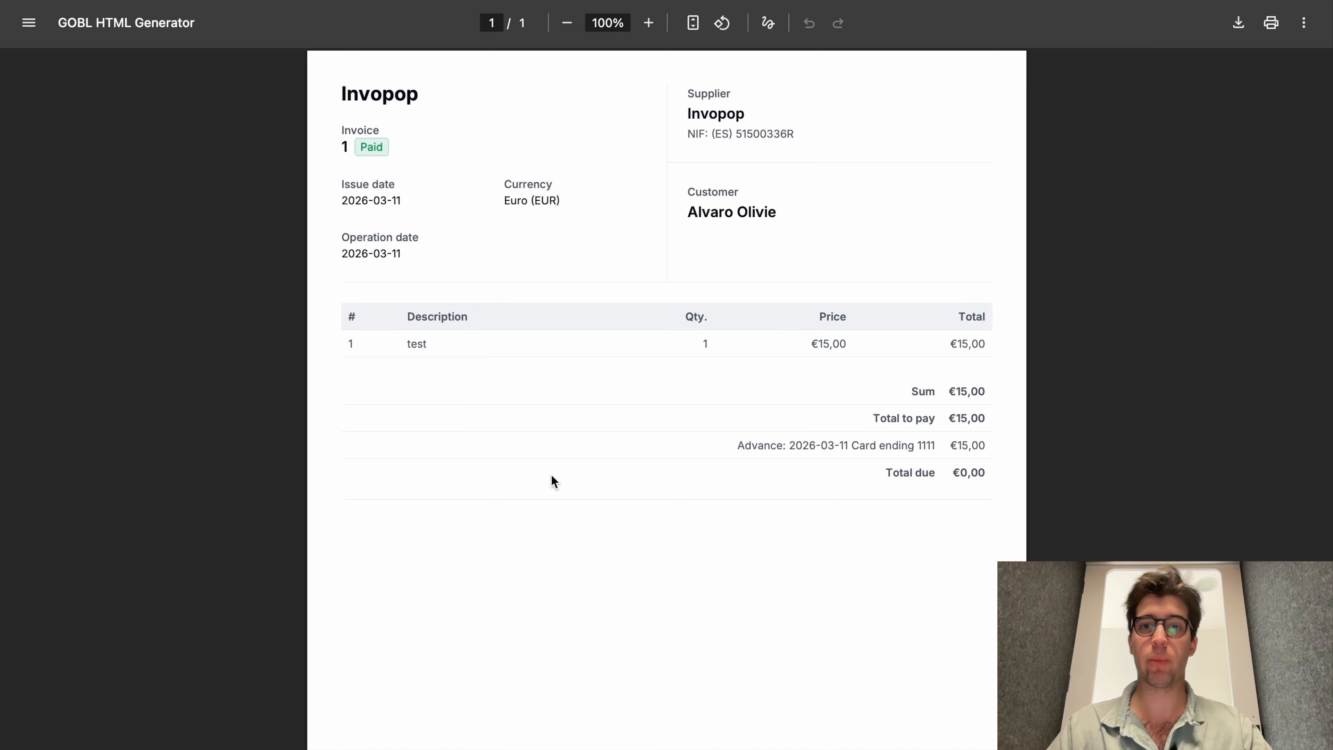
{"action": "scroll", "coordinate": [551, 481], "scroll_direction": "down", "scroll_amount": 1}
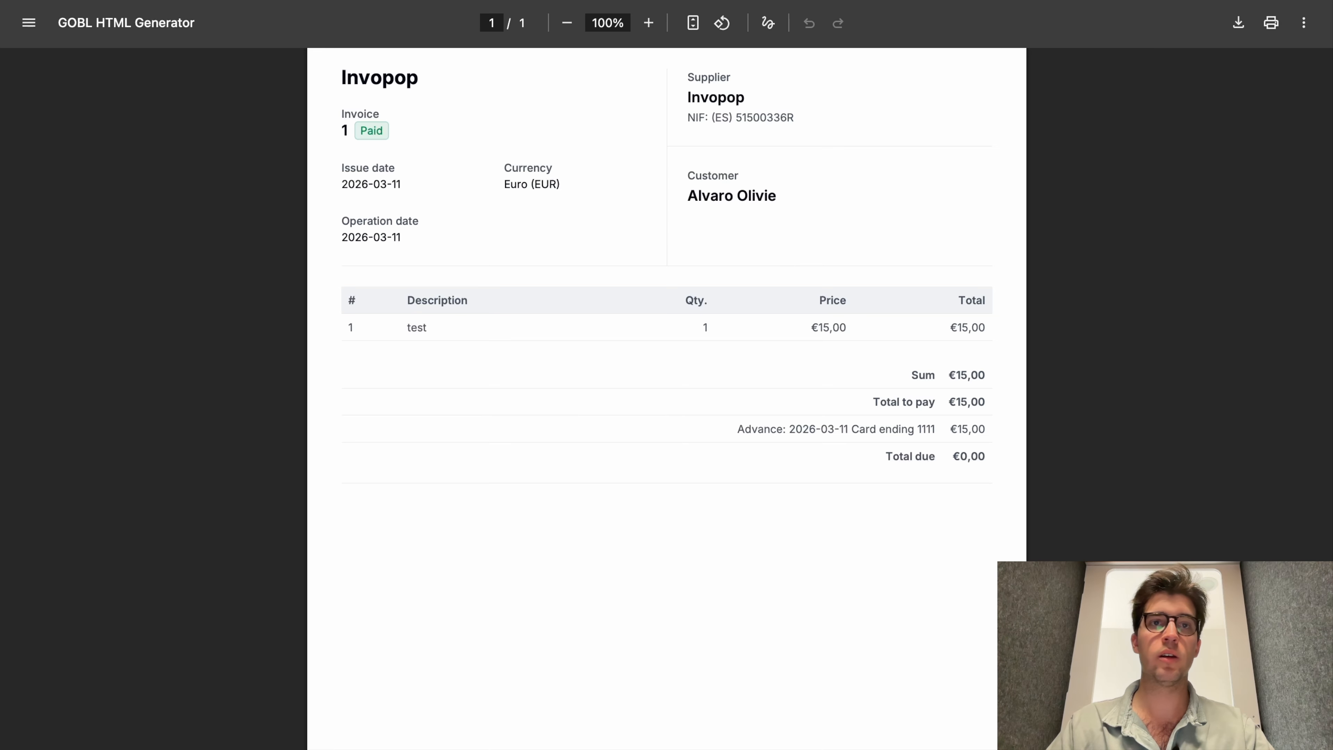
{"action": "key", "text": "super+w"}
- Switch to Invopop and examine the imported invoice's columns in the Sales invoices list
{"action": "key", "text": "ctrl+shift+Tab"}
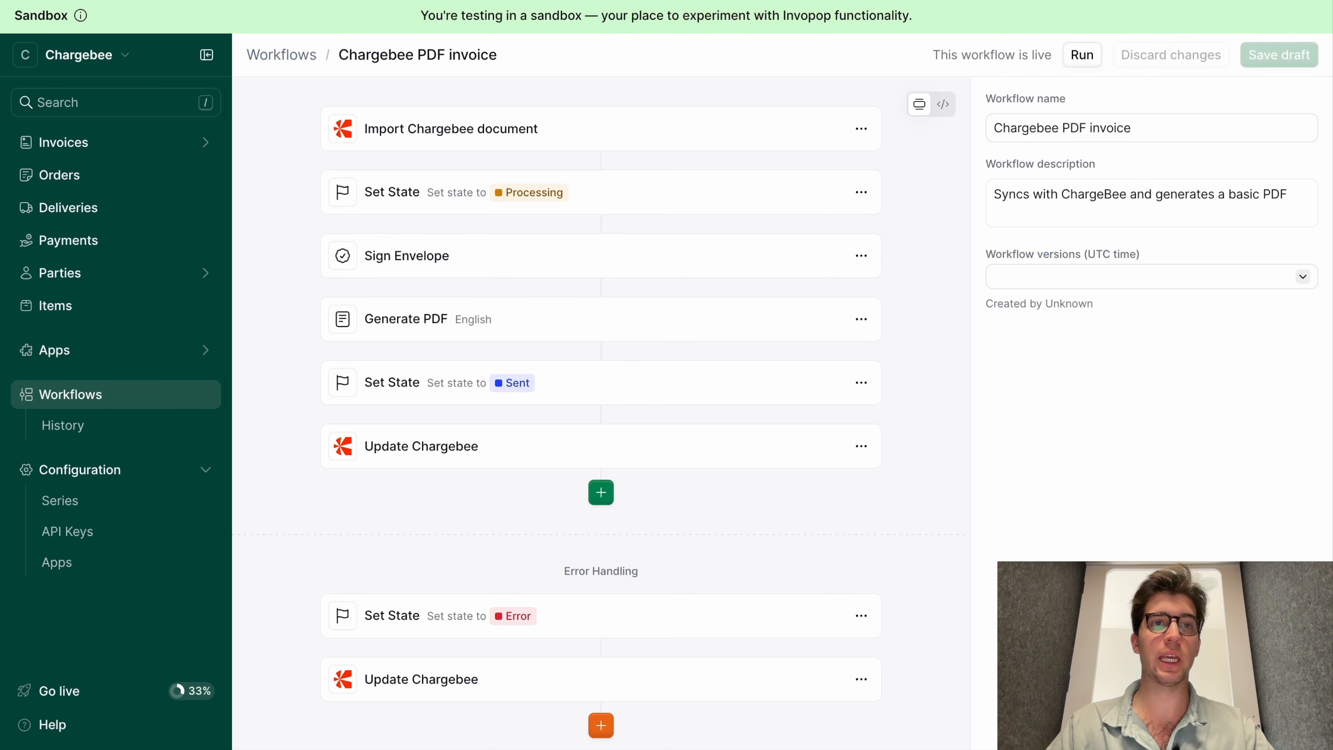
{"action": "left_click", "coordinate": [158, 140]}
{"action": "left_click", "coordinate": [136, 176]}
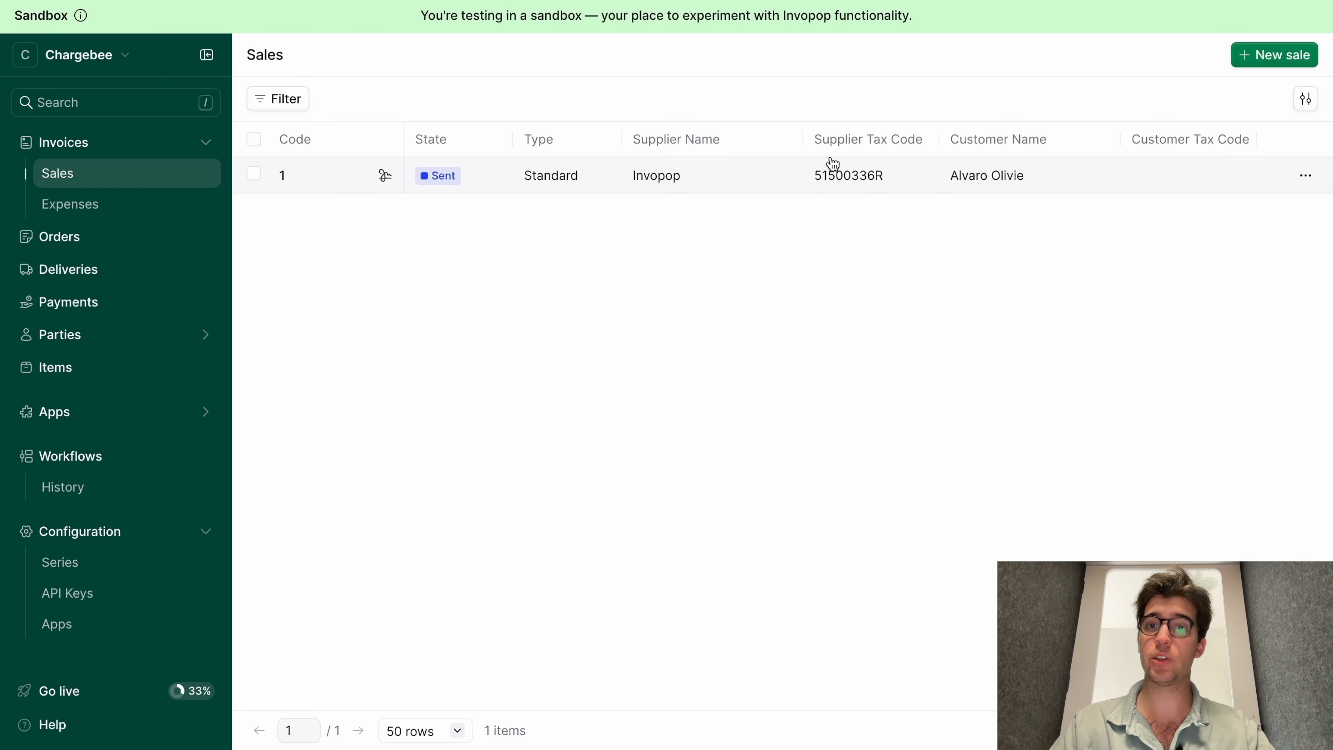
{"action": "scroll", "coordinate": [1026, 180], "scroll_direction": "right", "scroll_amount": 1}
{"action": "scroll", "coordinate": [1026, 180], "scroll_direction": "right", "scroll_amount": 10}
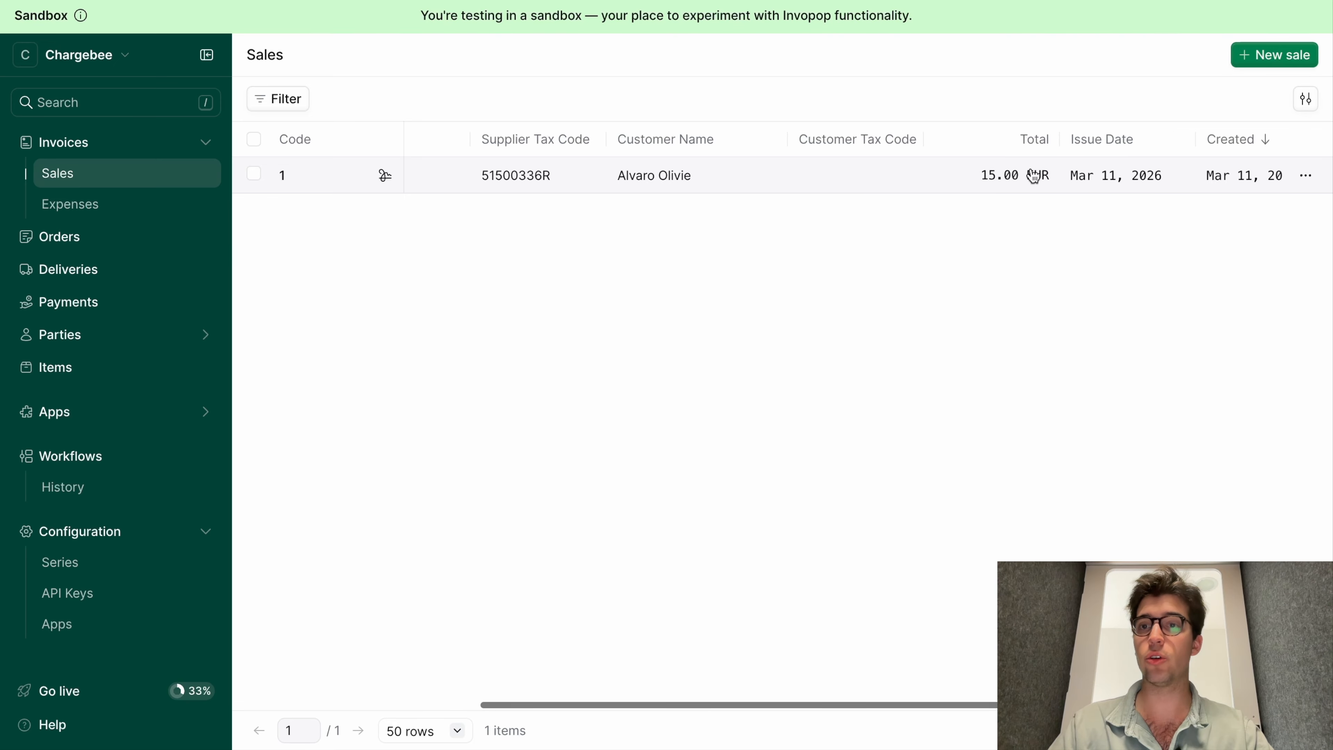
{"action": "scroll", "coordinate": [1027, 178], "scroll_direction": "left", "scroll_amount": 12}
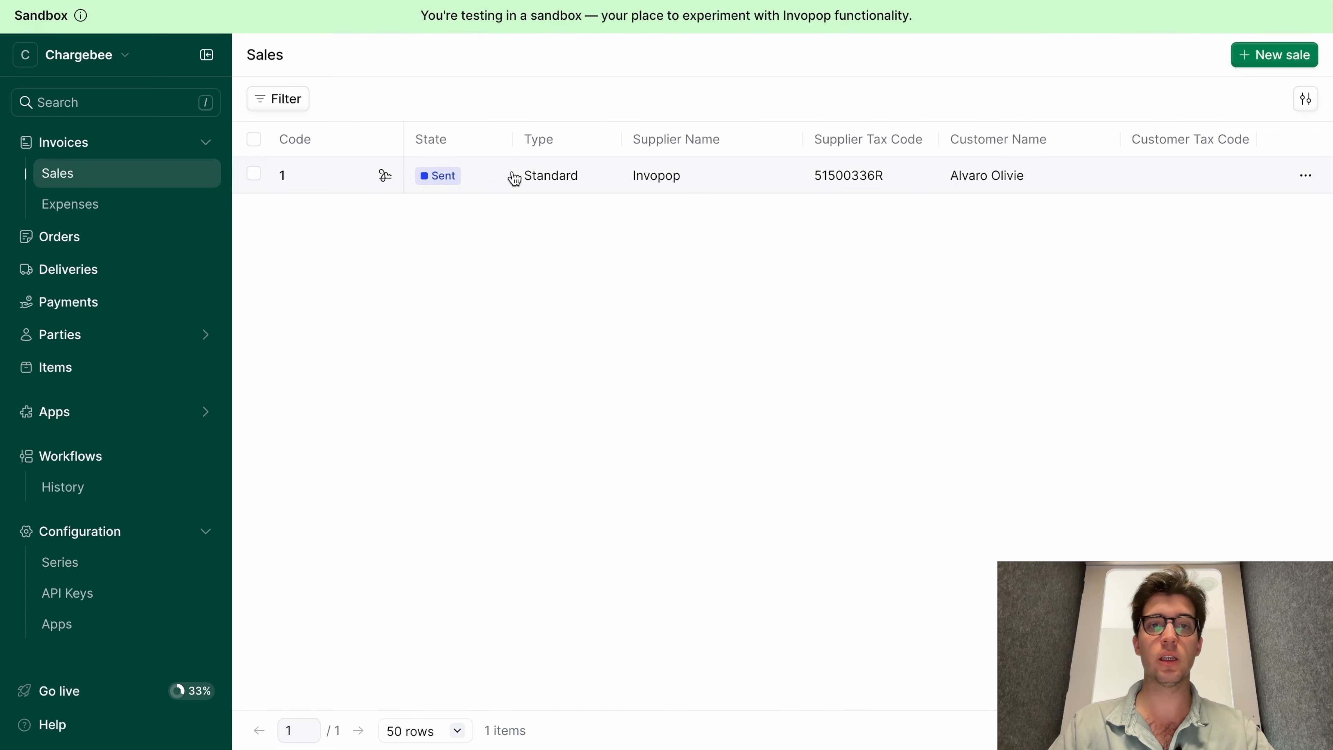
- Open sales invoice 1 and review its invoice, supplier and customer details
{"action": "left_click", "coordinate": [312, 184]}
{"action": "scroll", "coordinate": [493, 447], "scroll_direction": "down", "scroll_amount": 6}
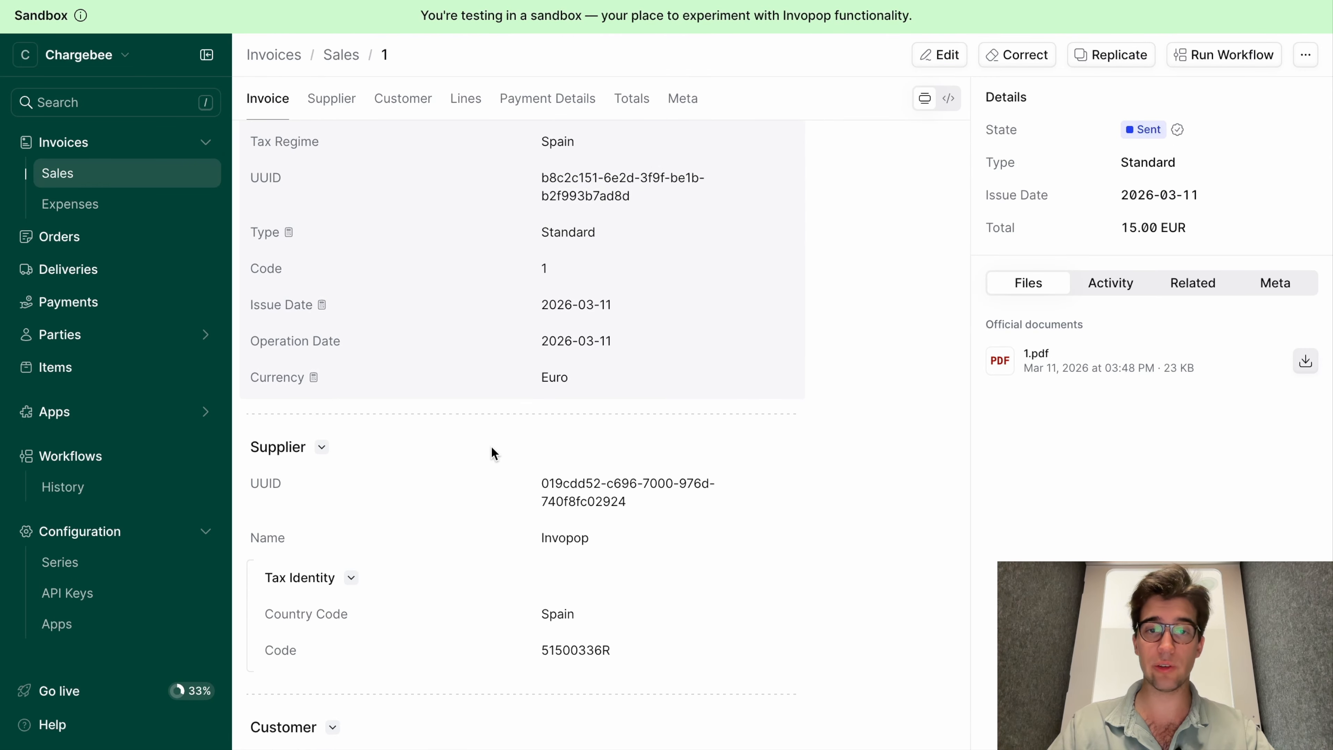
{"action": "scroll", "coordinate": [492, 447], "scroll_direction": "down", "scroll_amount": 2}
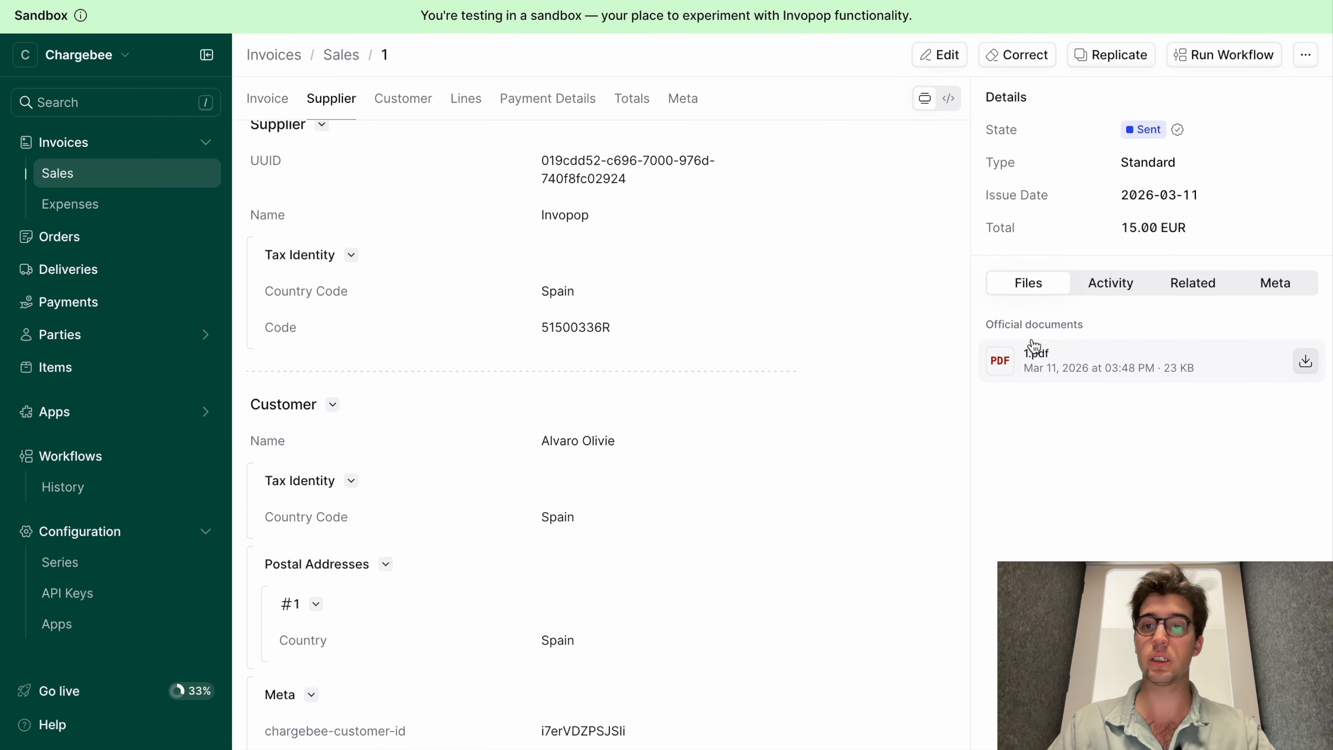
- Examine the Chargebee PDF invoice workflow run from the invoice's activity, close it and return to the Sales list
{"action": "left_click", "coordinate": [1127, 281]}
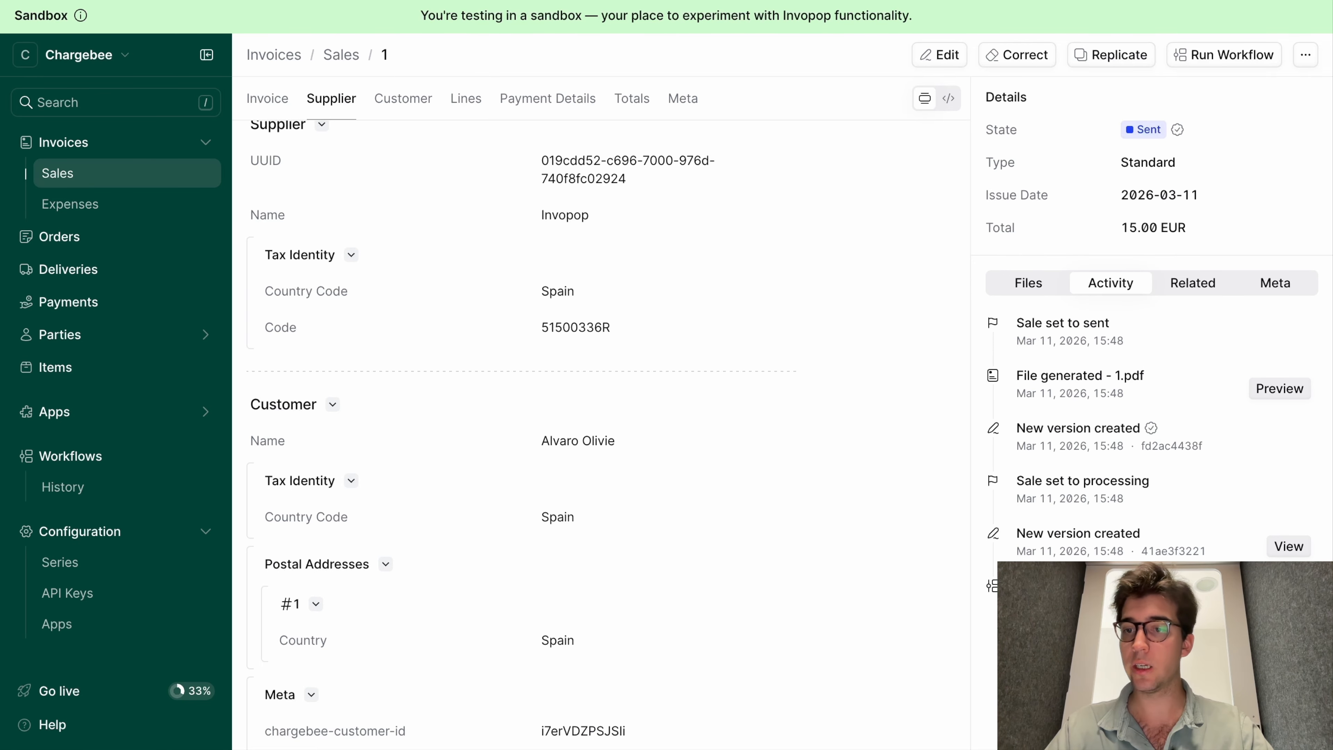
{"action": "left_click", "coordinate": [1289, 599]}
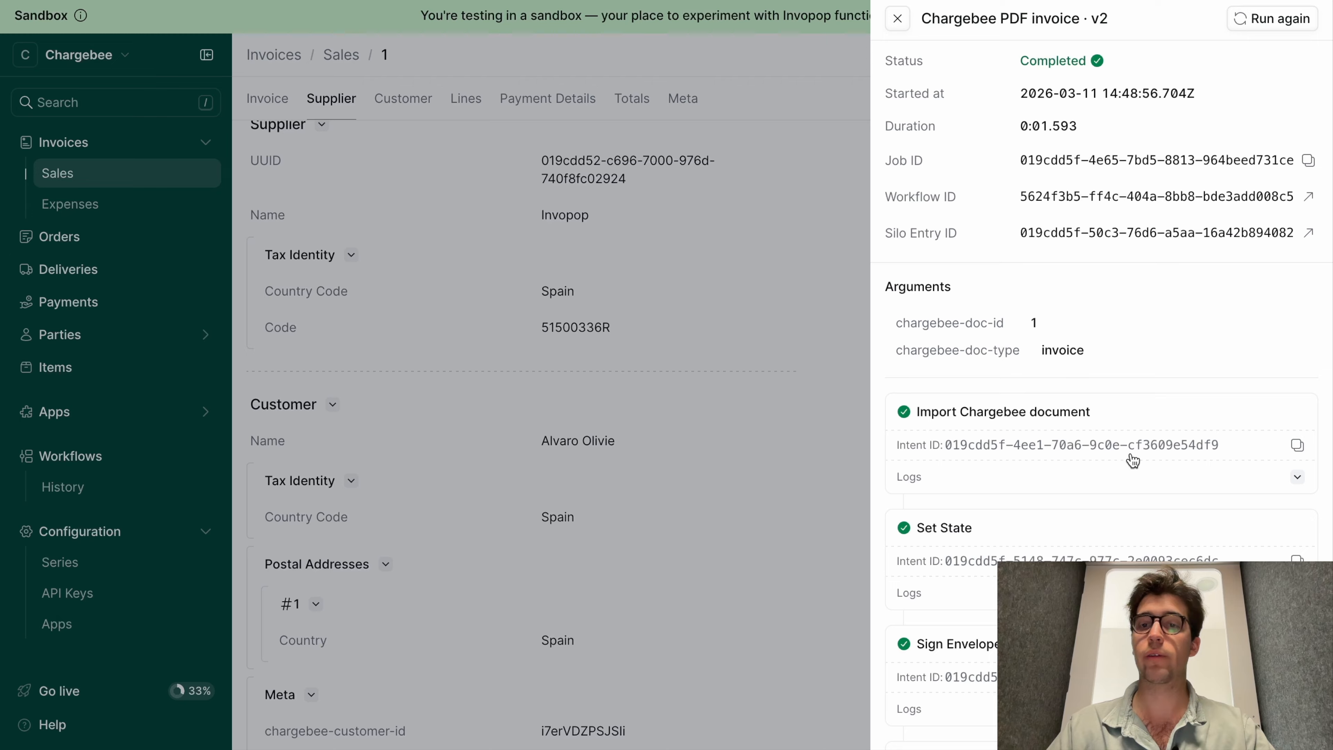
{"action": "scroll", "coordinate": [1134, 446], "scroll_direction": "down", "scroll_amount": 2}
{"action": "scroll", "coordinate": [1130, 453], "scroll_direction": "up", "scroll_amount": 1}
{"action": "scroll", "coordinate": [1130, 453], "scroll_direction": "down", "scroll_amount": 1}
{"action": "scroll", "coordinate": [1131, 452], "scroll_direction": "down", "scroll_amount": 4}
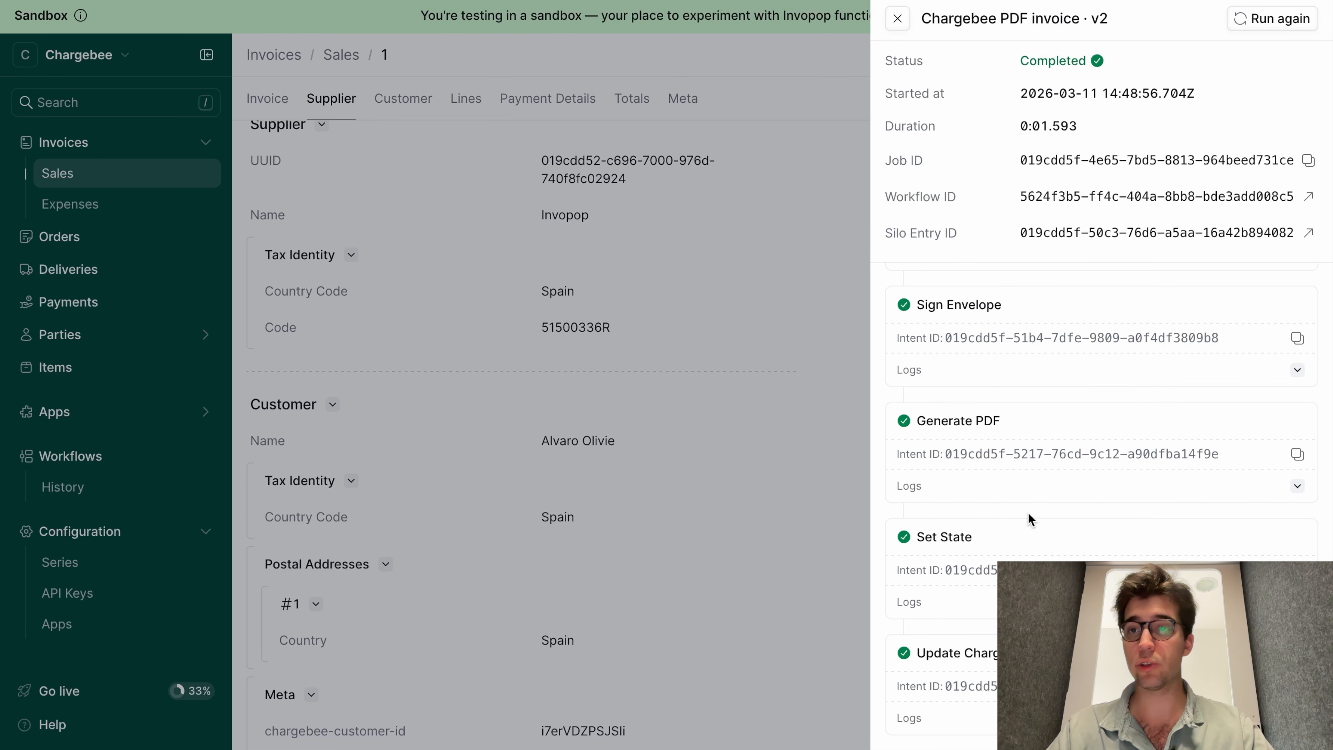
{"action": "left_click", "coordinate": [899, 19]}
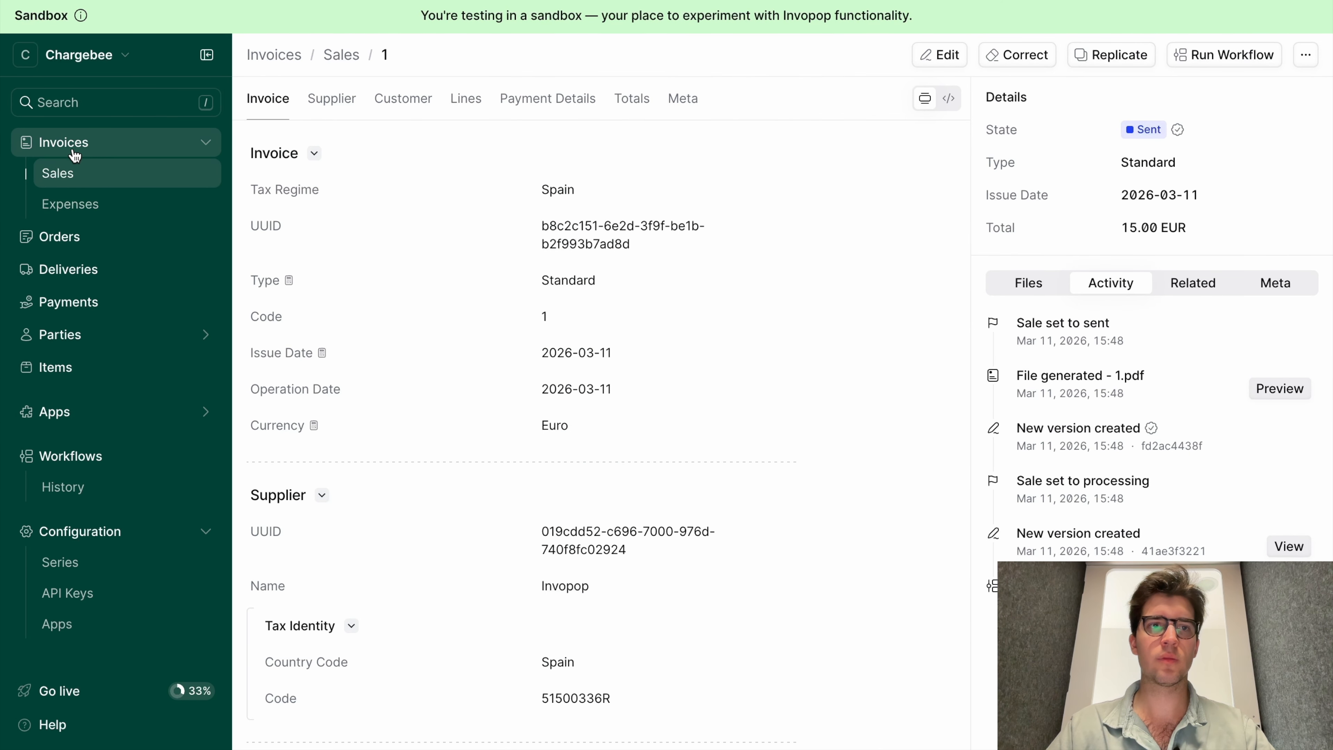
{"action": "left_click", "coordinate": [73, 153]}
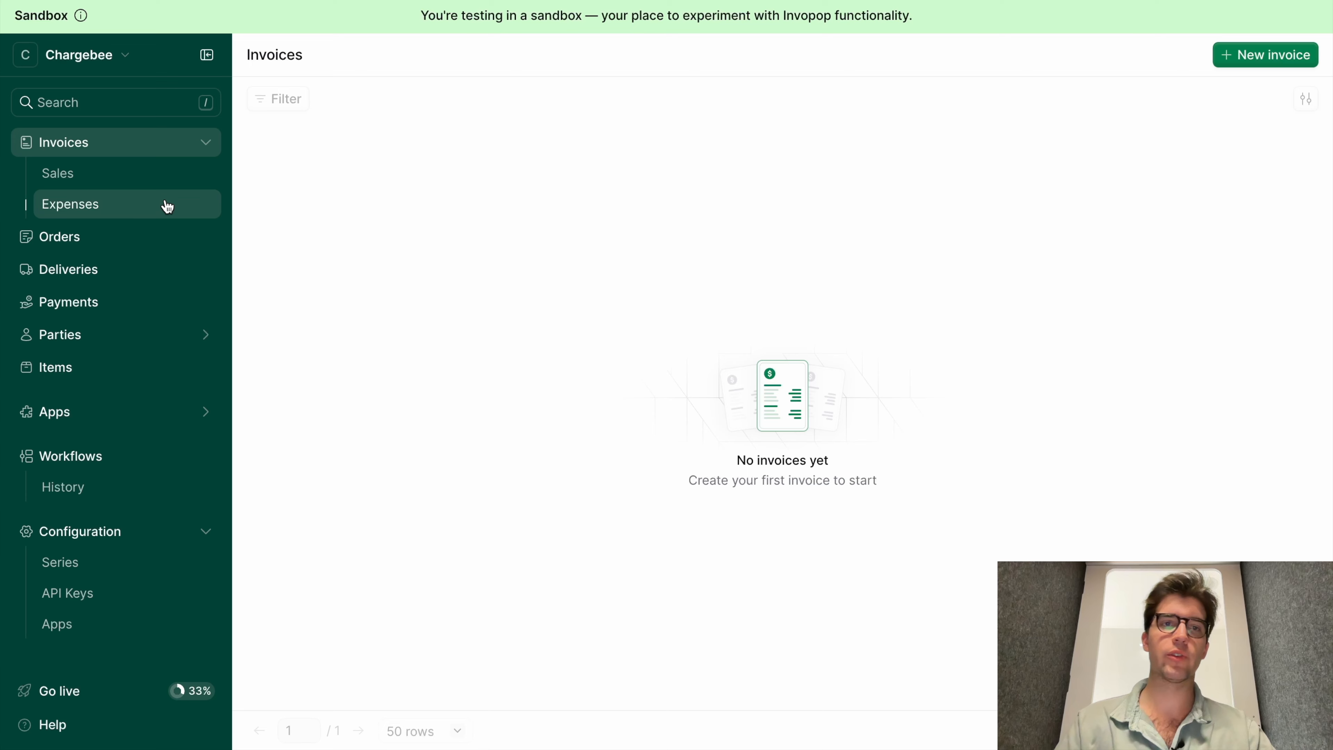
{"action": "left_click", "coordinate": [113, 181]}
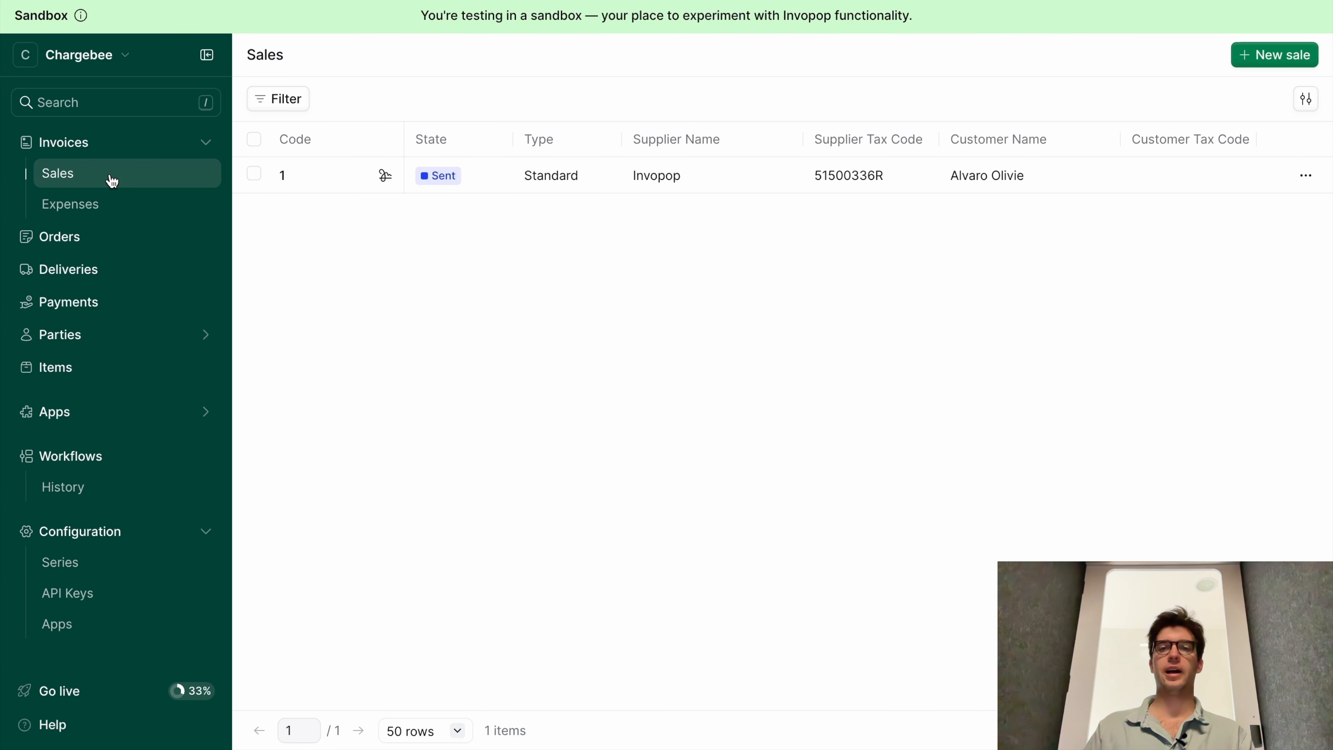